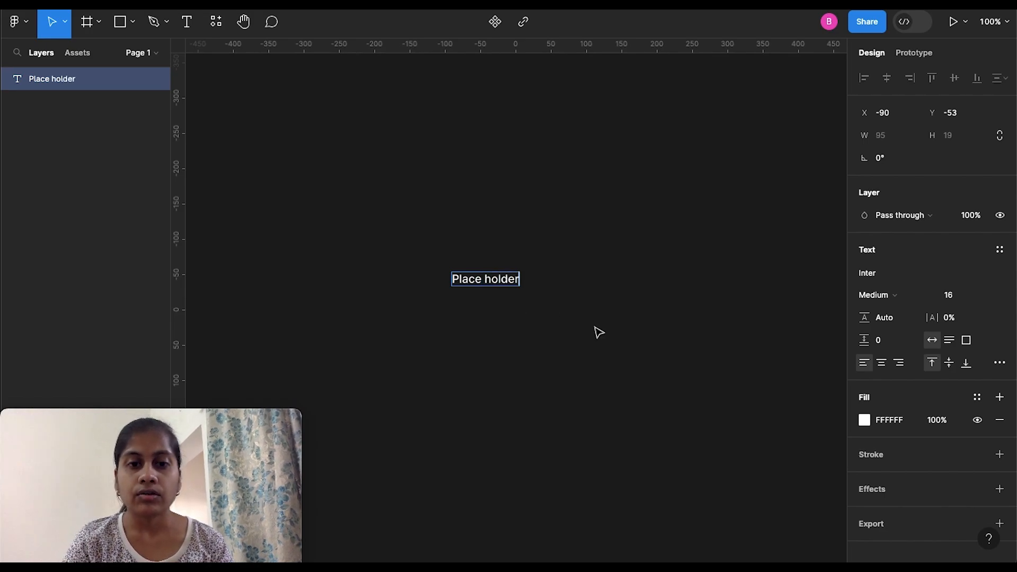
- Wrap the "Place holder" text in an auto layout frame and give the frame a white FFFFFF fill
{"action": "key", "text": "Escape"}
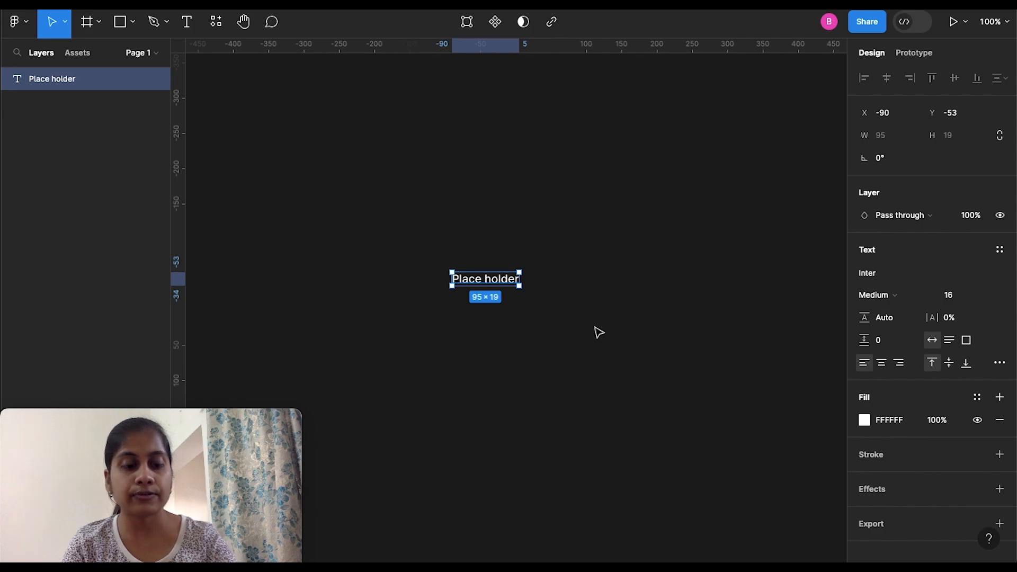
{"action": "key", "text": "shift+a"}
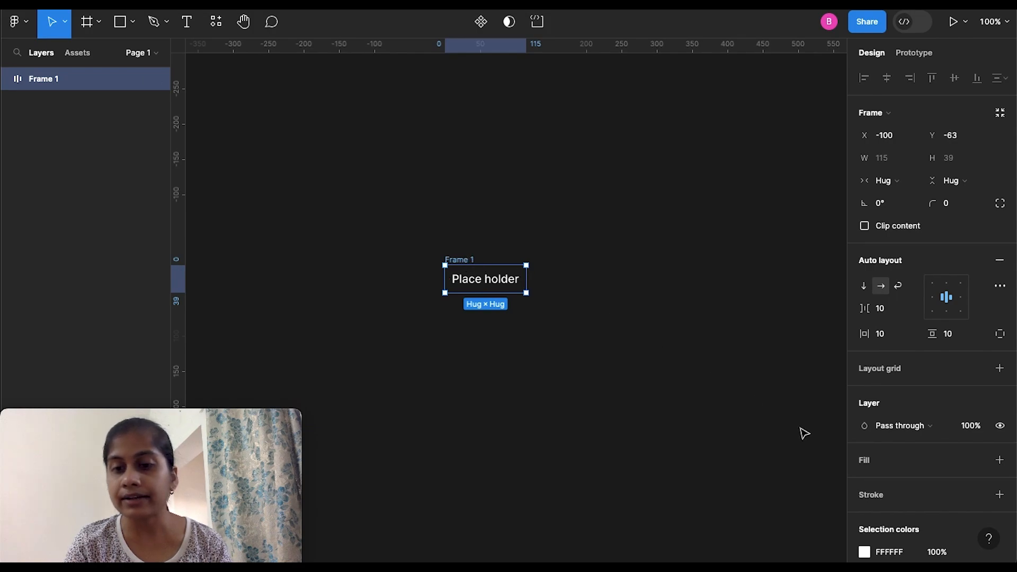
{"action": "left_click", "coordinate": [866, 462]}
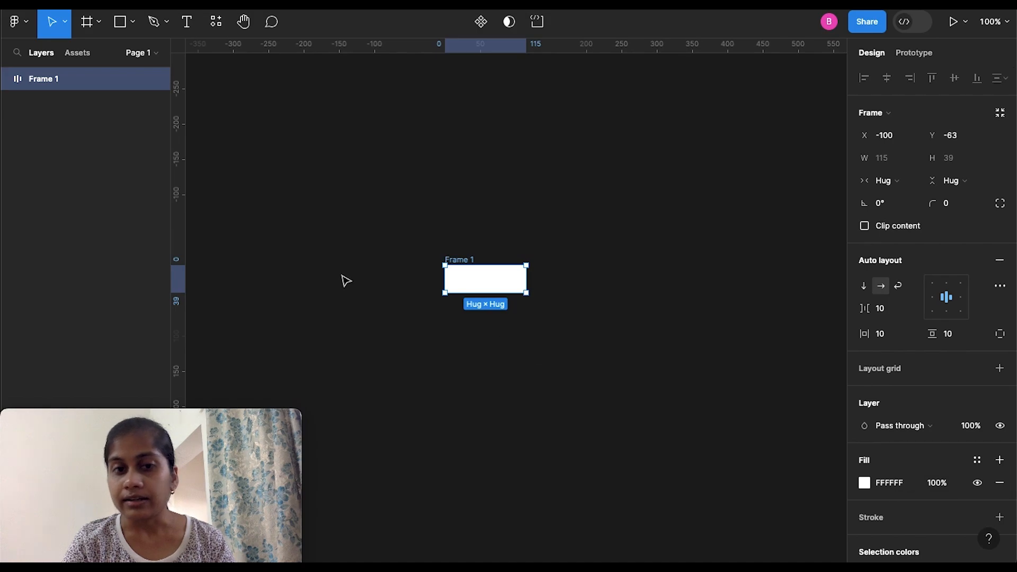
- Change the "Place holder" text's fill colour to grey 828282
{"action": "left_click", "coordinate": [492, 286]}
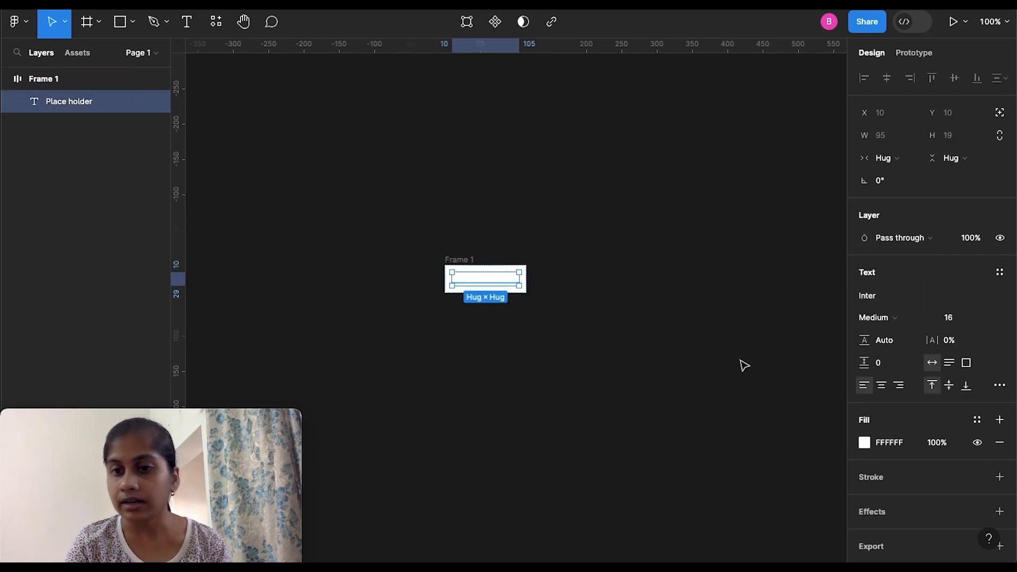
{"action": "left_click", "coordinate": [865, 443]}
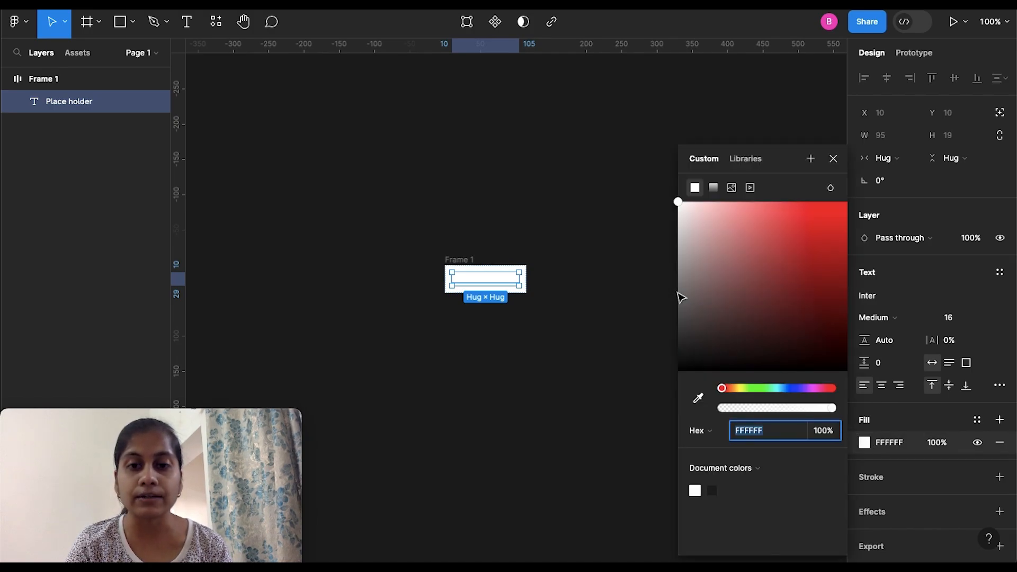
{"action": "mouse_move", "coordinate": [681, 288]}
{"action": "left_mouse_down"}
{"action": "mouse_move", "coordinate": [681, 269]}
{"action": "mouse_move", "coordinate": [677, 288]}
{"action": "left_mouse_up"}
{"action": "key", "text": "Escape"}
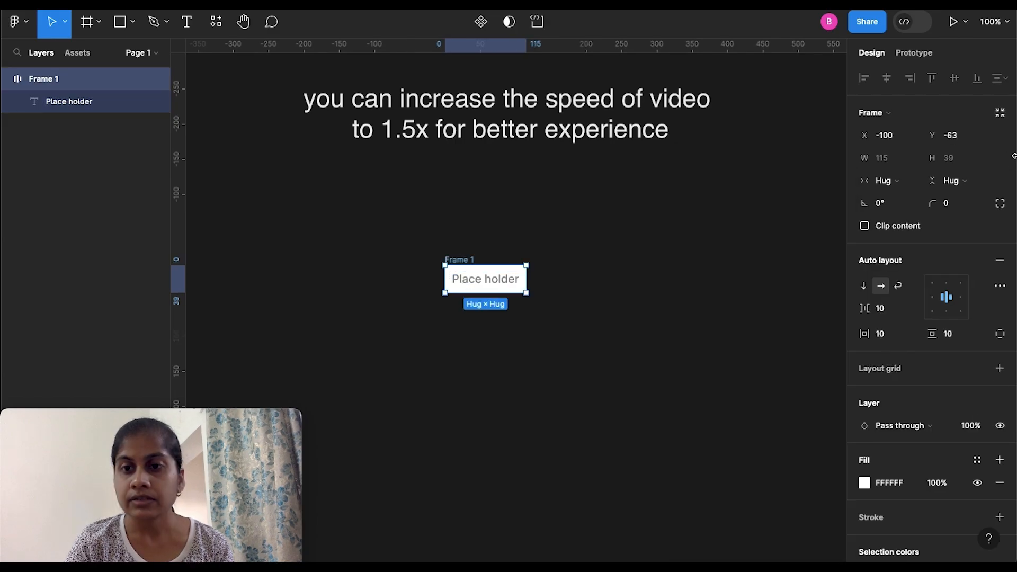
- Set the corner radius of the frame around the placeholder text to 6
{"action": "left_click", "coordinate": [957, 210]}
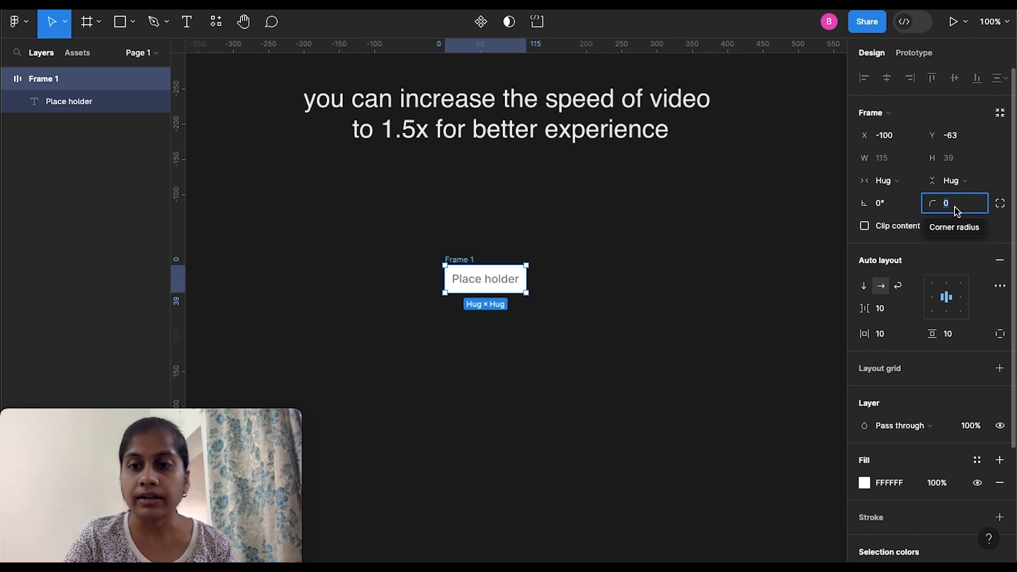
{"action": "key", "text": "BackSpace"}
{"action": "type", "text": "6"}
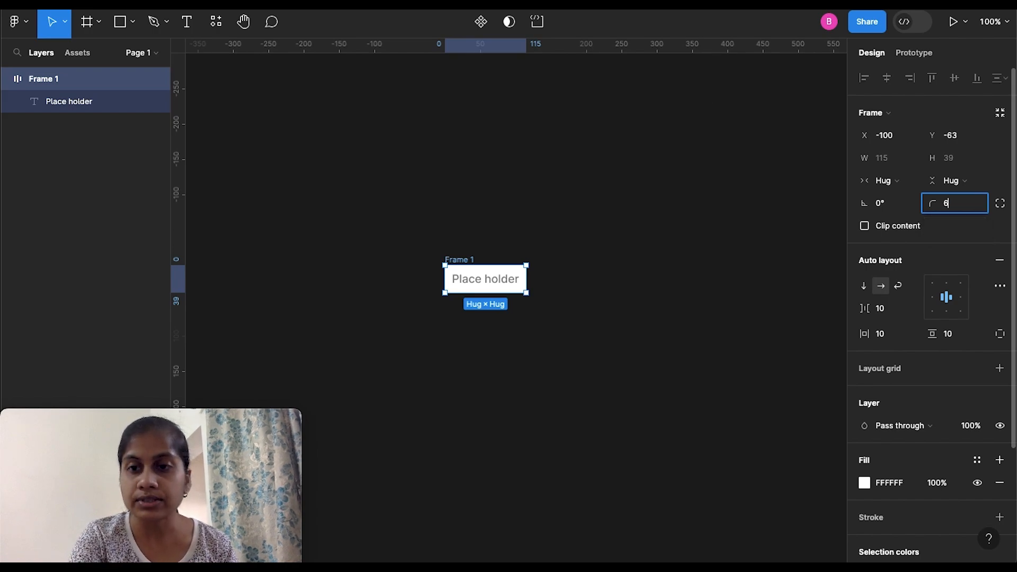
{"action": "key", "text": "Return"}
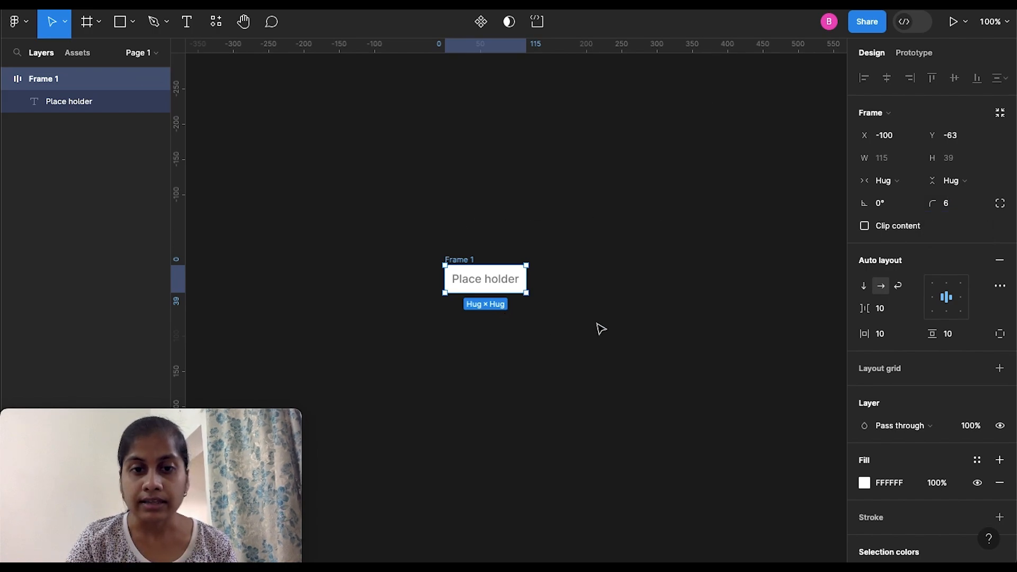
{"action": "left_click", "coordinate": [600, 329]}
- Align the frame's auto layout content to the left centre and set its horizontal and vertical padding to 16
{"action": "left_click", "coordinate": [459, 260]}
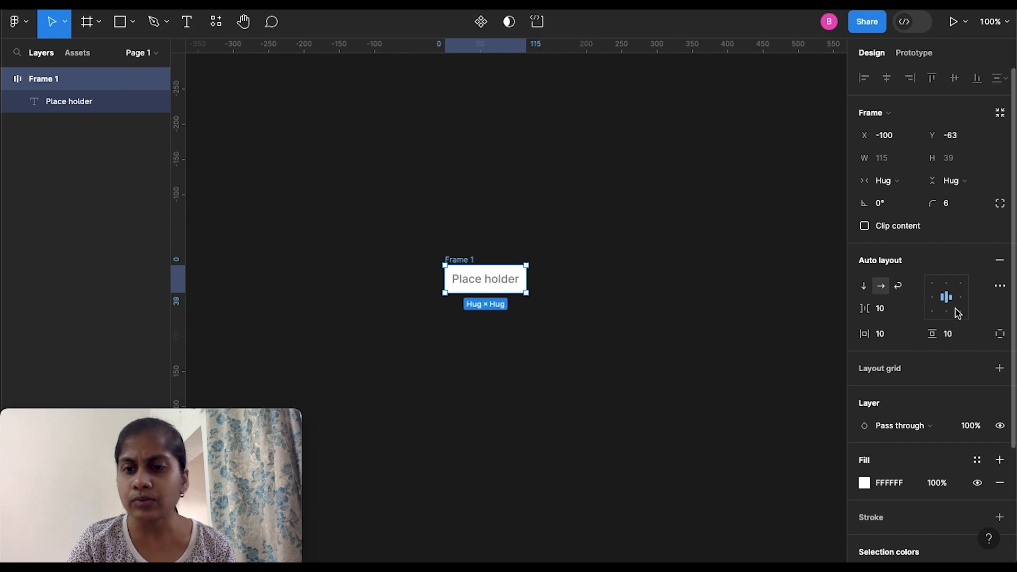
{"action": "left_click", "coordinate": [932, 298]}
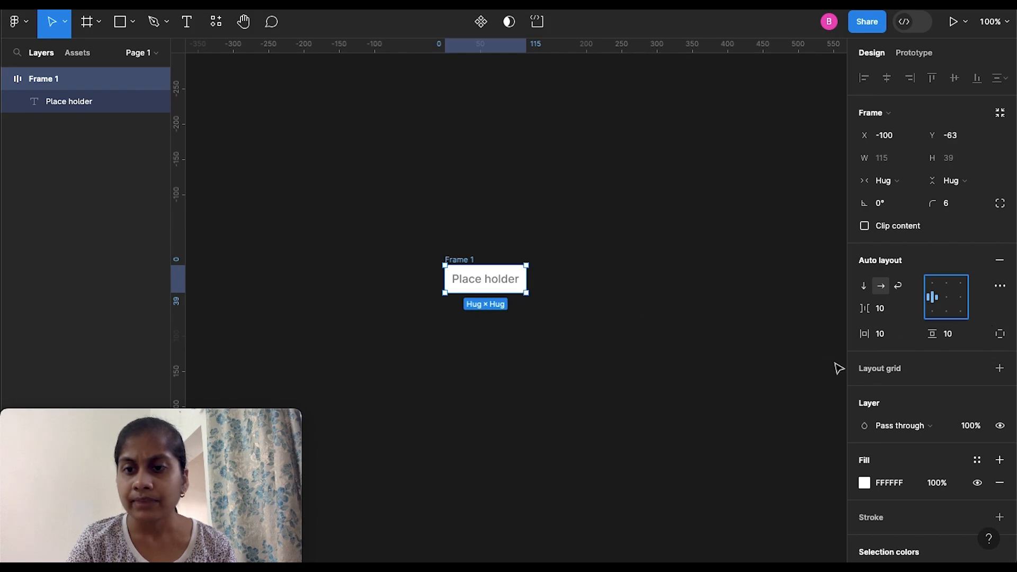
{"action": "left_click", "coordinate": [894, 338]}
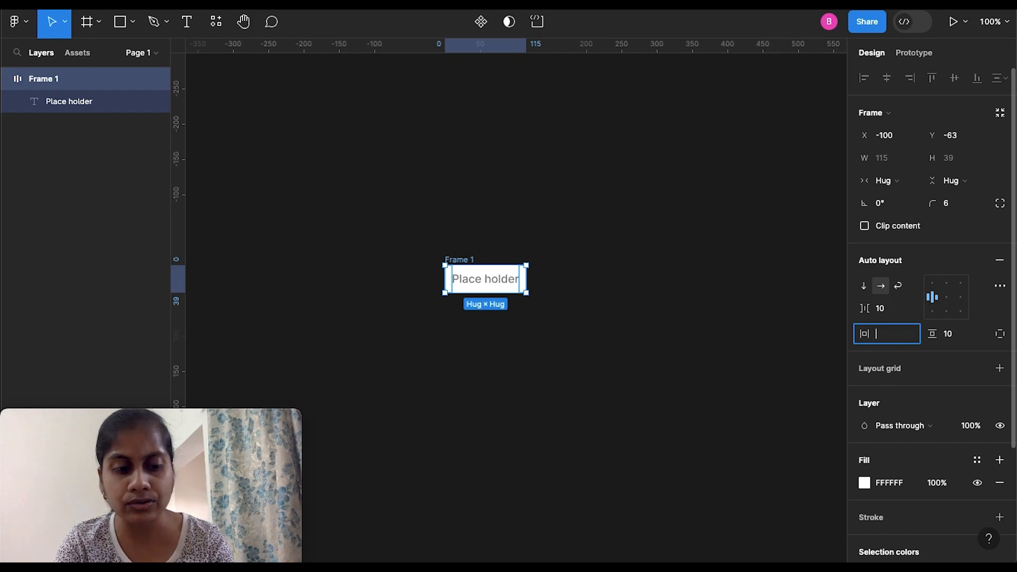
{"action": "type", "text": "16"}
{"action": "key", "text": "Return"}
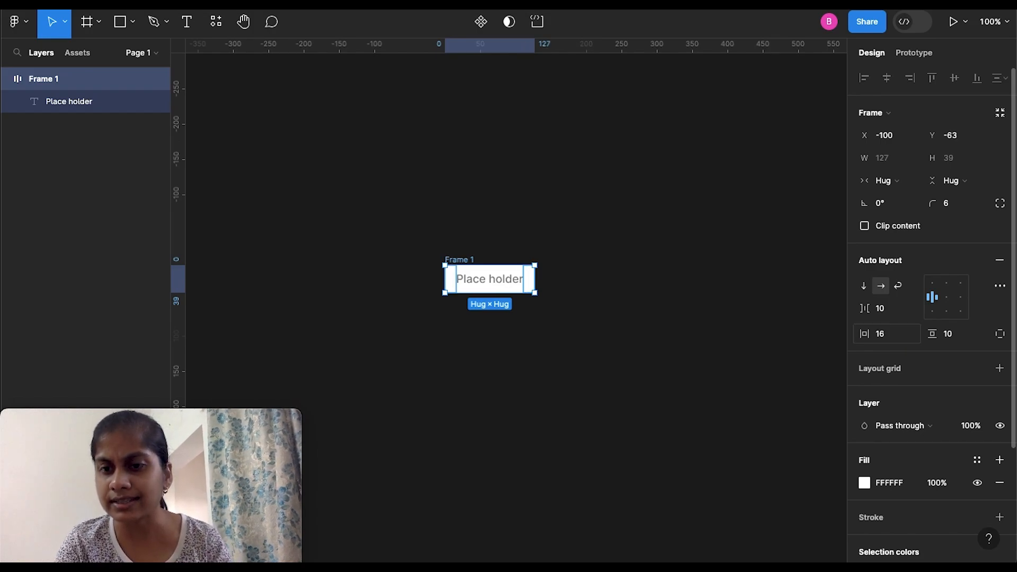
{"action": "left_click", "coordinate": [962, 338]}
{"action": "key", "text": "BackSpace"}
{"action": "type", "text": "16"}
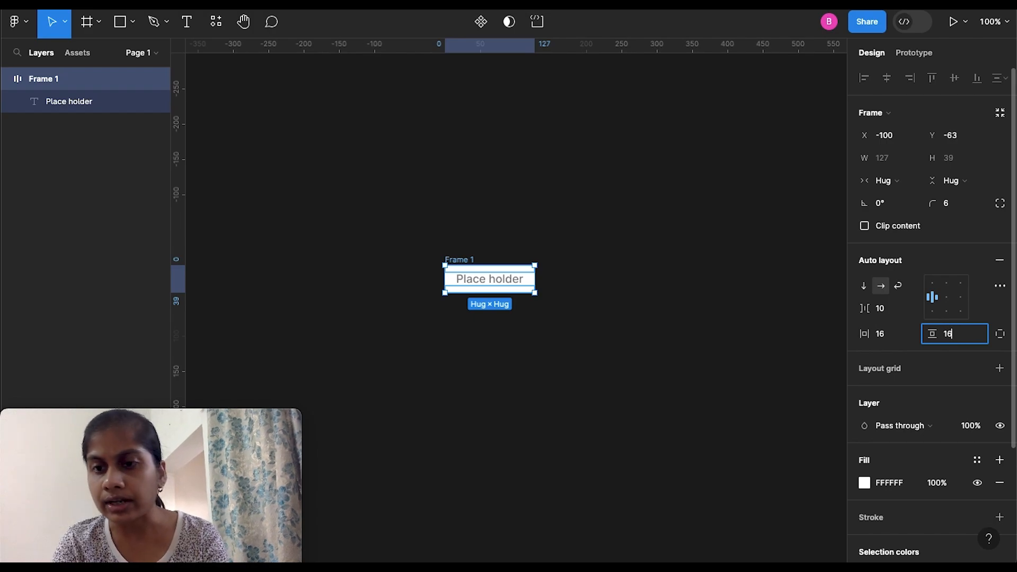
{"action": "key", "text": "Return"}
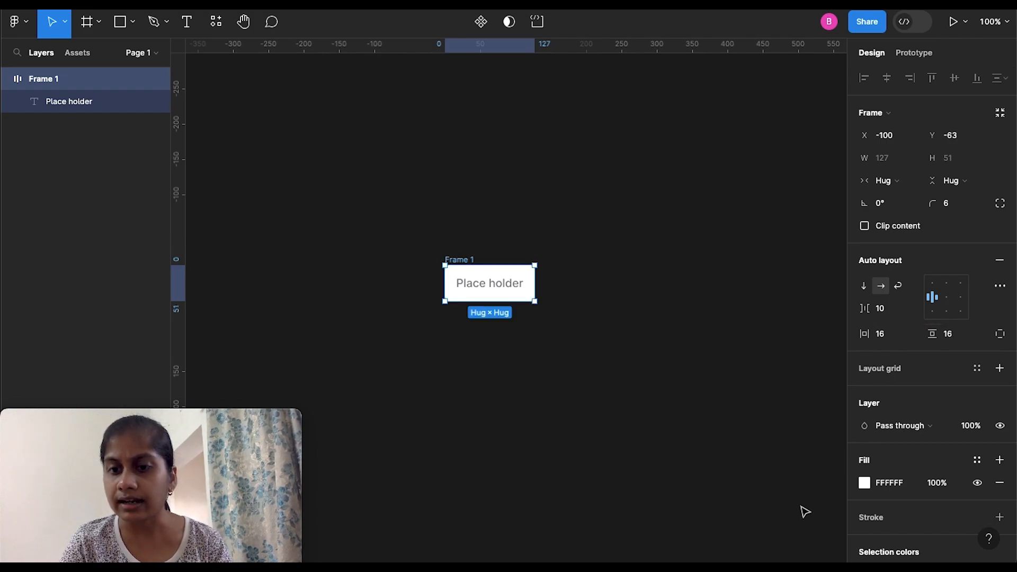
- Add an inside stroke to the frame in dark grey 4D4D4D with a weight of 2
{"action": "left_click", "coordinate": [869, 519]}
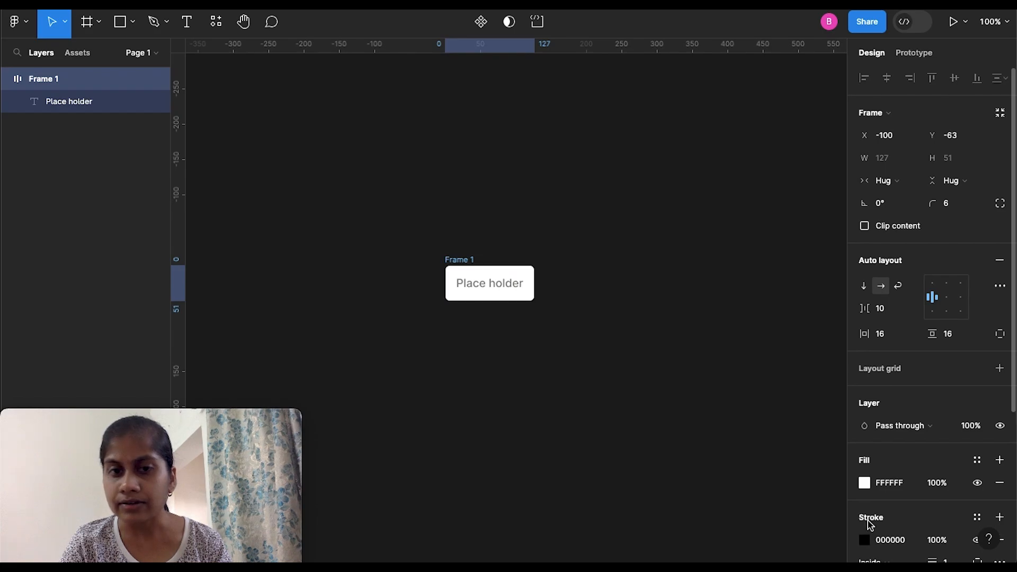
{"action": "left_click", "coordinate": [864, 540]}
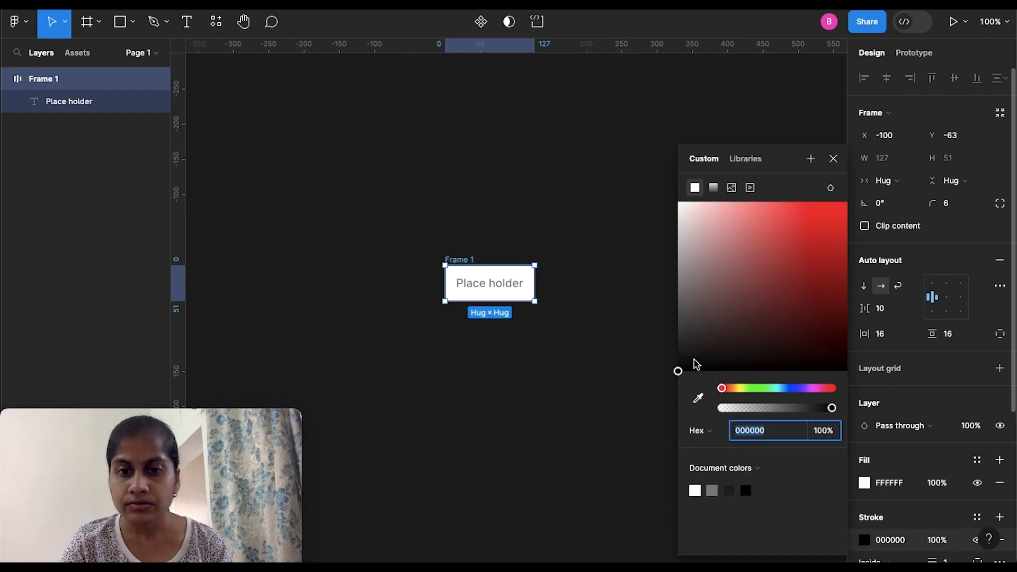
{"action": "left_click_drag", "start_coordinate": [678, 371], "coordinate": [678, 319]}
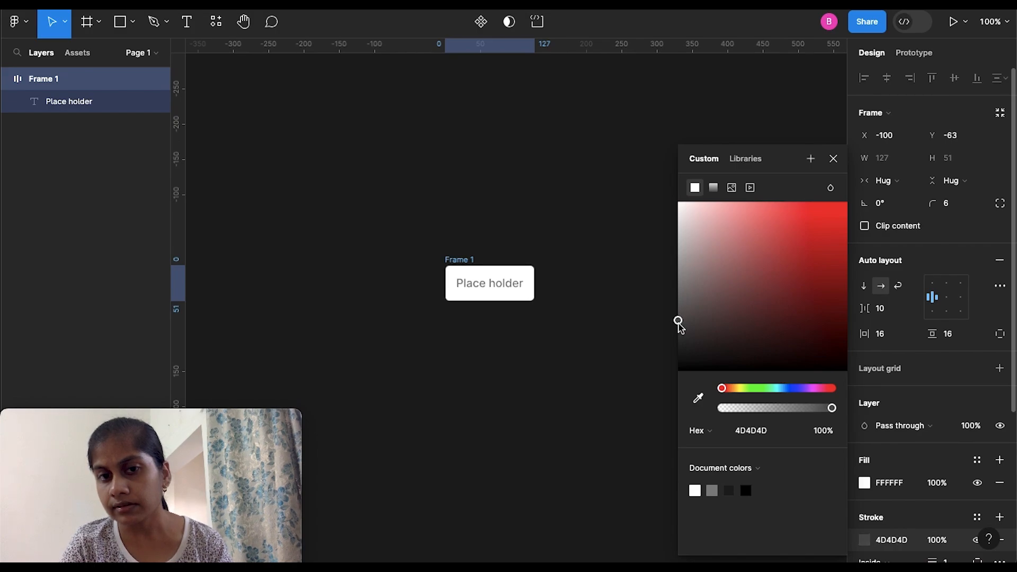
{"action": "left_click", "coordinate": [833, 160]}
{"action": "scroll", "coordinate": [911, 499], "scroll_direction": "down", "scroll_amount": 4}
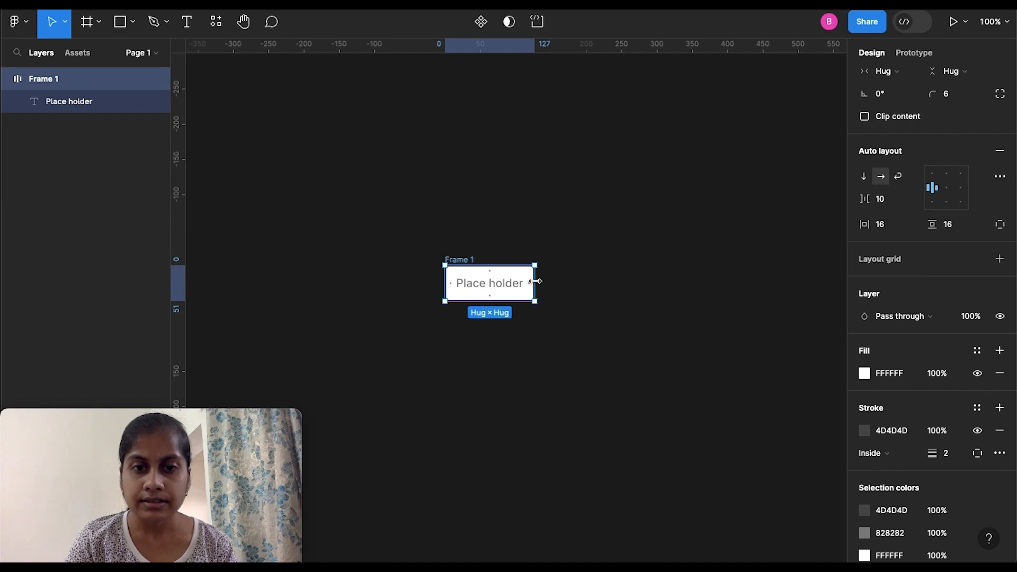
- Widen the frame to 400 and move it up and slightly left on the canvas, to about X -122, Y -124
{"action": "left_click_drag", "start_coordinate": [536, 280], "coordinate": [728, 291]}
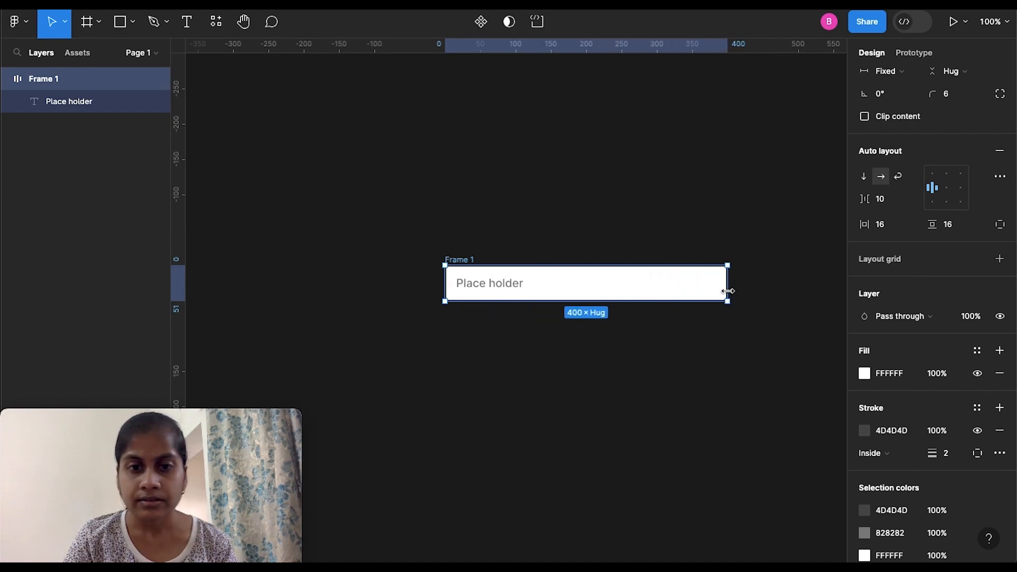
{"action": "left_click", "coordinate": [540, 331]}
{"action": "left_click", "coordinate": [469, 263]}
{"action": "left_click_drag", "start_coordinate": [468, 263], "coordinate": [453, 219]}
{"action": "left_click", "coordinate": [474, 348]}
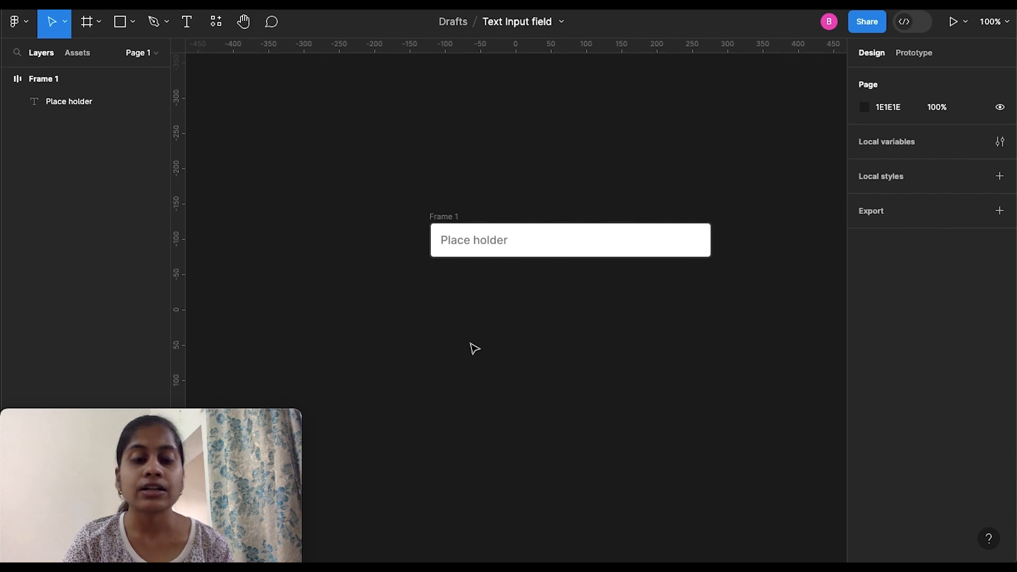
{"action": "left_click", "coordinate": [443, 218]}
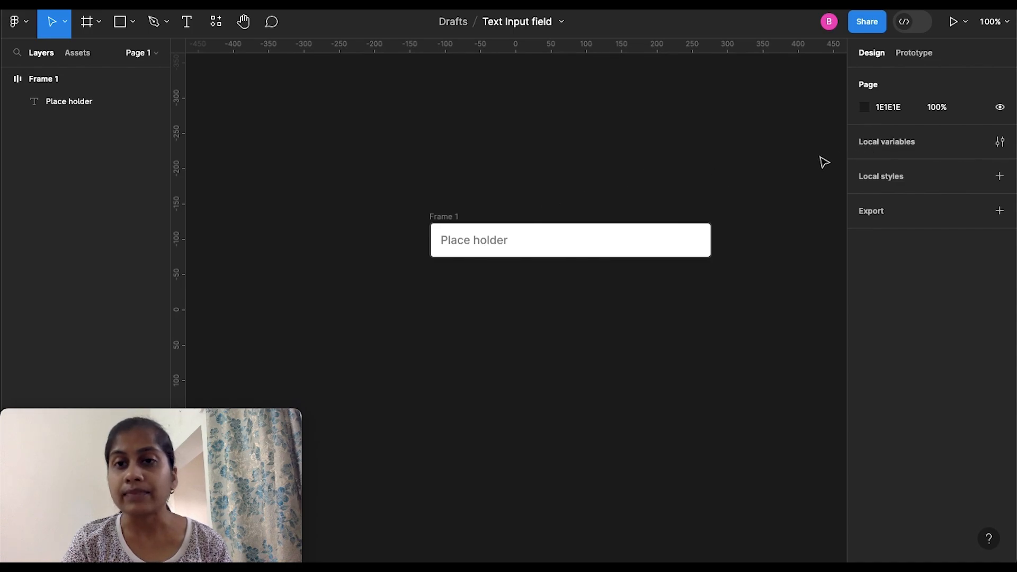
- Create a local string variable named txt-input with the value "Type here"
{"action": "left_click", "coordinate": [913, 147]}
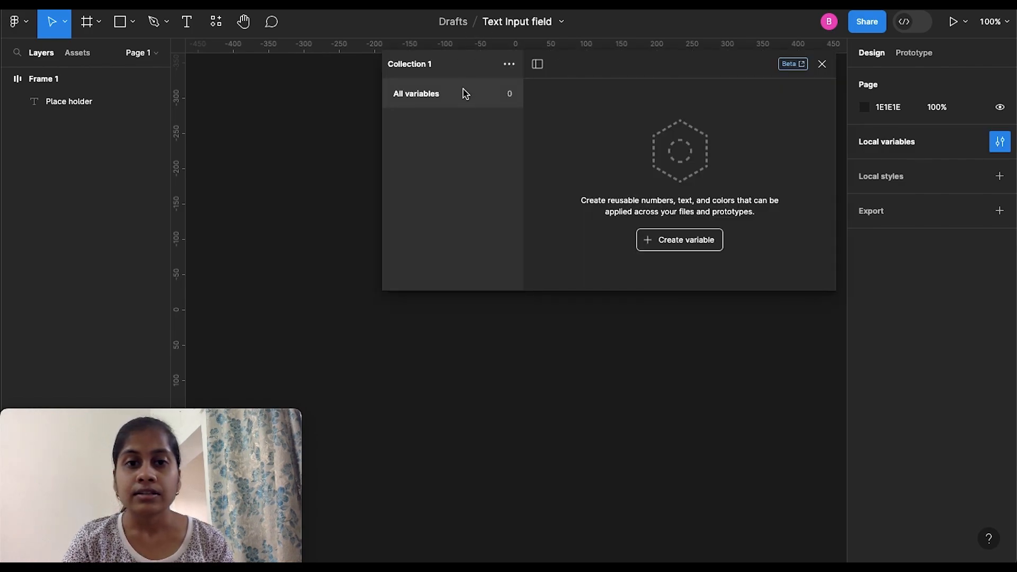
{"action": "left_click", "coordinate": [700, 246]}
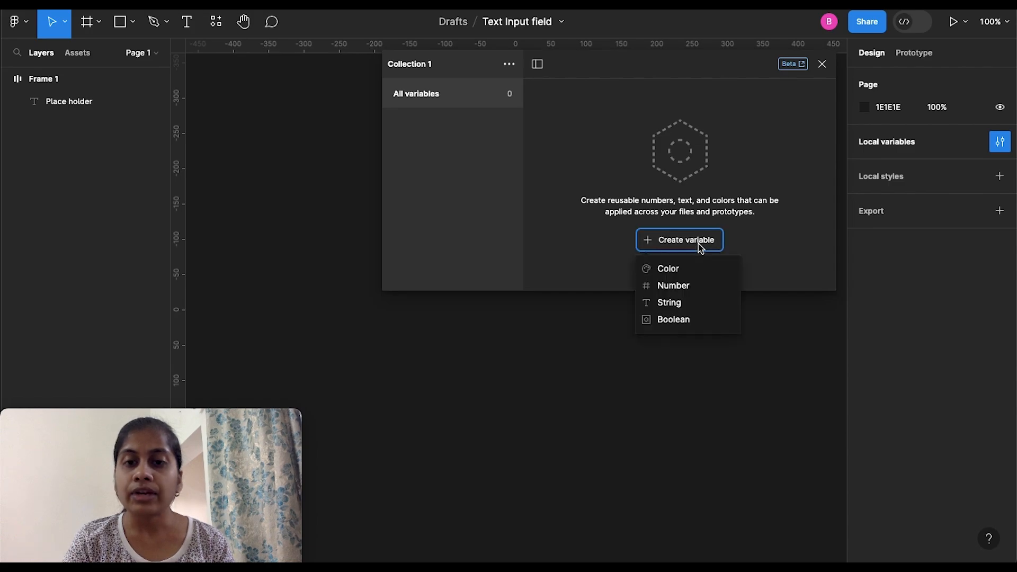
{"action": "left_click", "coordinate": [680, 303]}
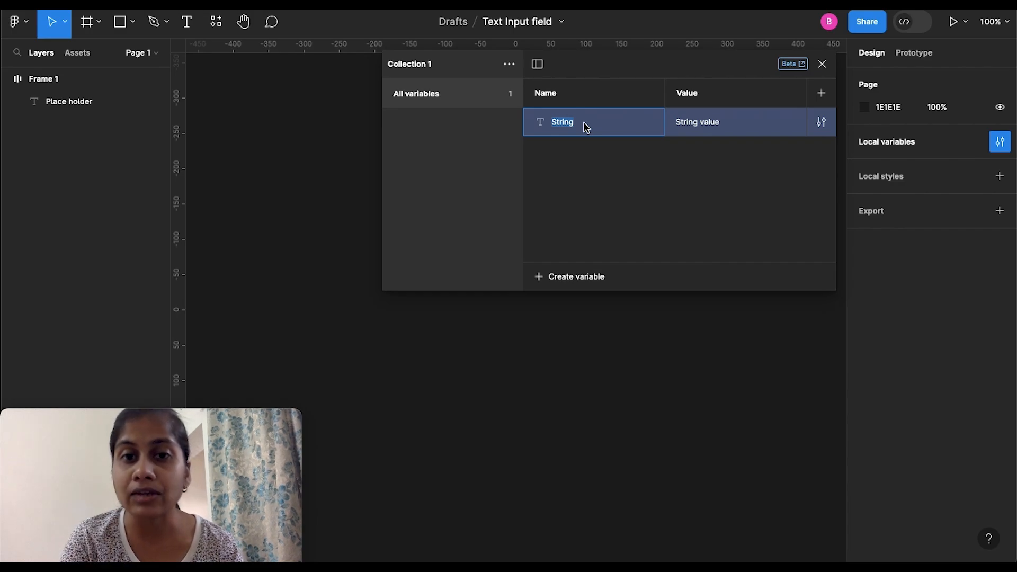
{"action": "key", "text": "BackSpace"}
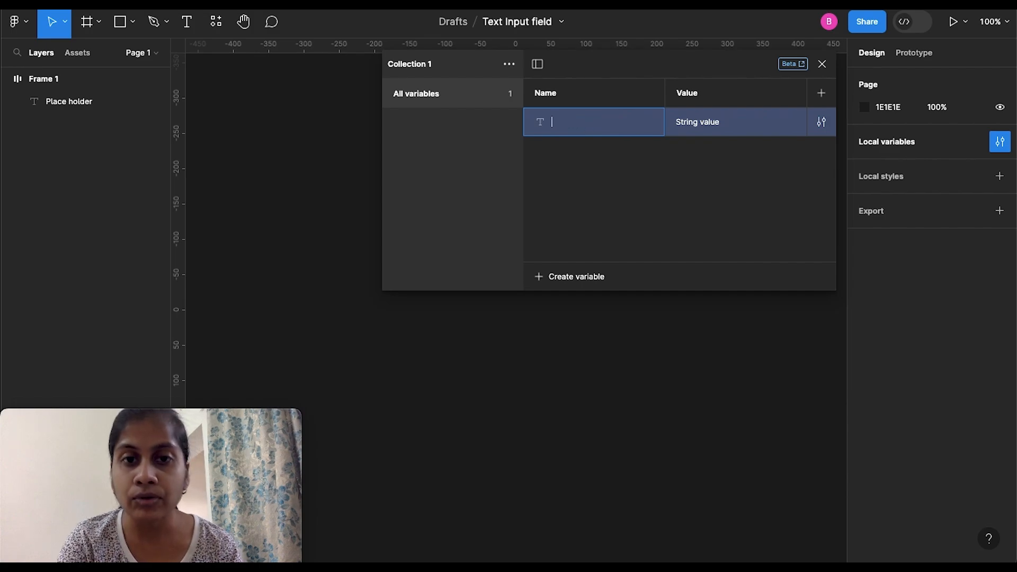
{"action": "type", "text": "txt-input"}
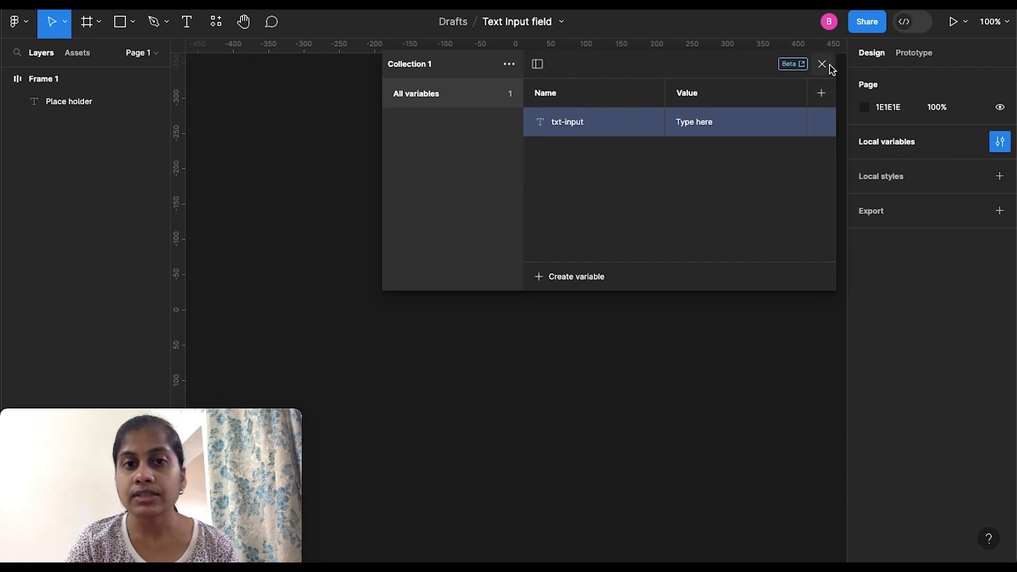
{"action": "left_click", "coordinate": [822, 64]}
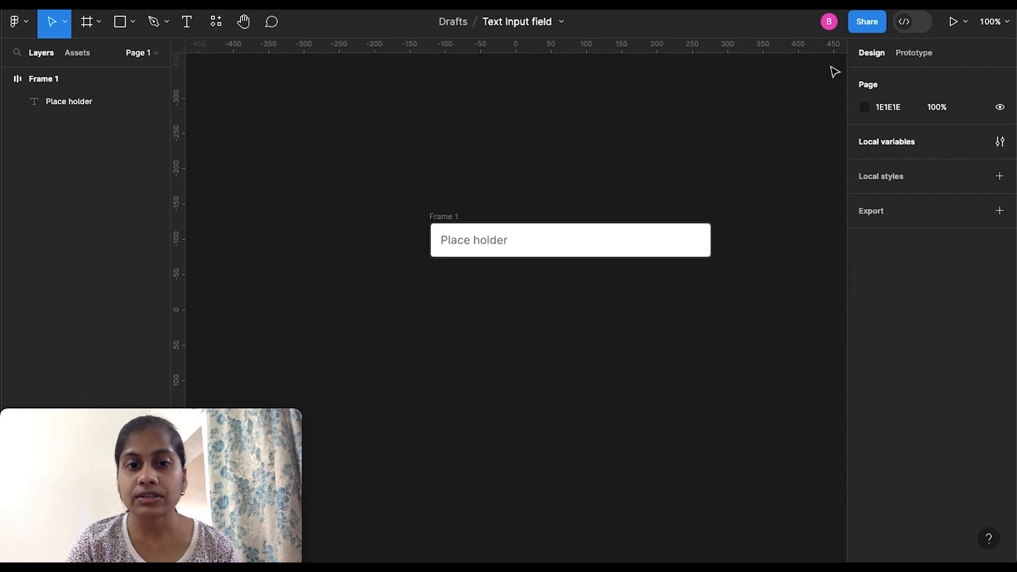
- Bind the content of the placeholder text layer to the txt-input variable
{"action": "left_click", "coordinate": [468, 250]}
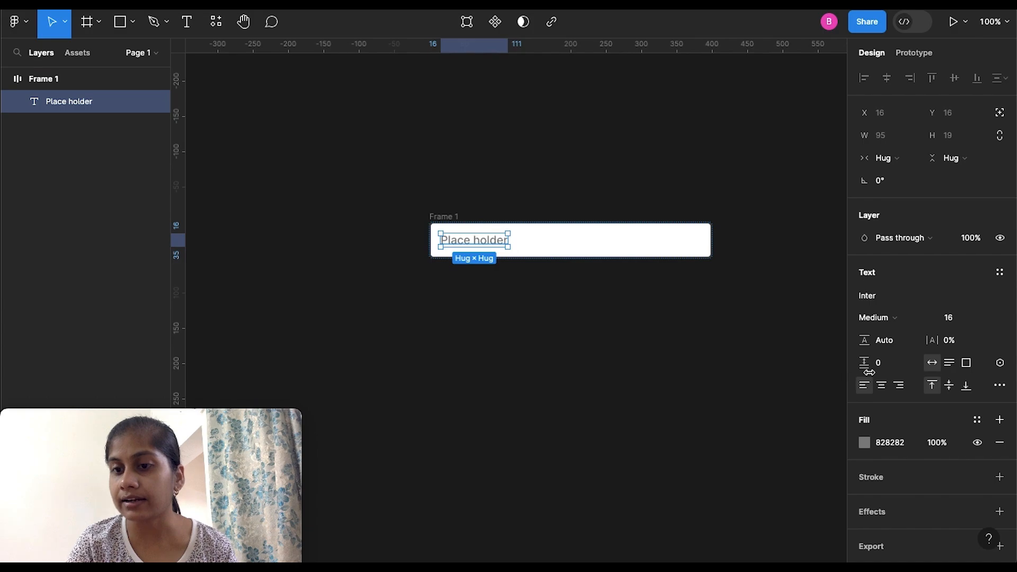
{"action": "left_click", "coordinate": [1000, 365]}
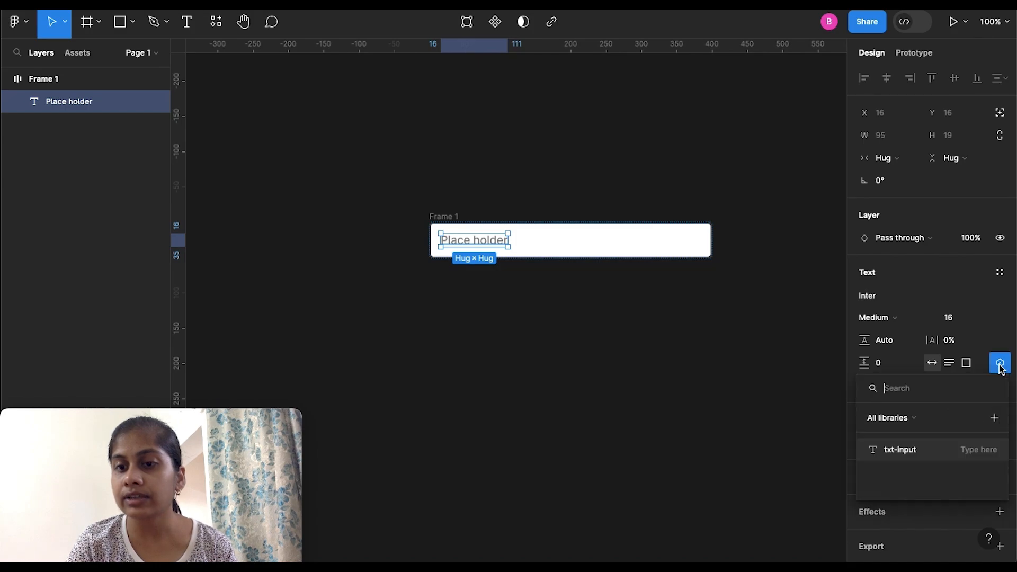
{"action": "left_click", "coordinate": [892, 456]}
{"action": "key", "text": "Escape"}
{"action": "key", "text": "Escape"}
- Turn the input field frame into a component and add a second variant to it
{"action": "left_click", "coordinate": [447, 216]}
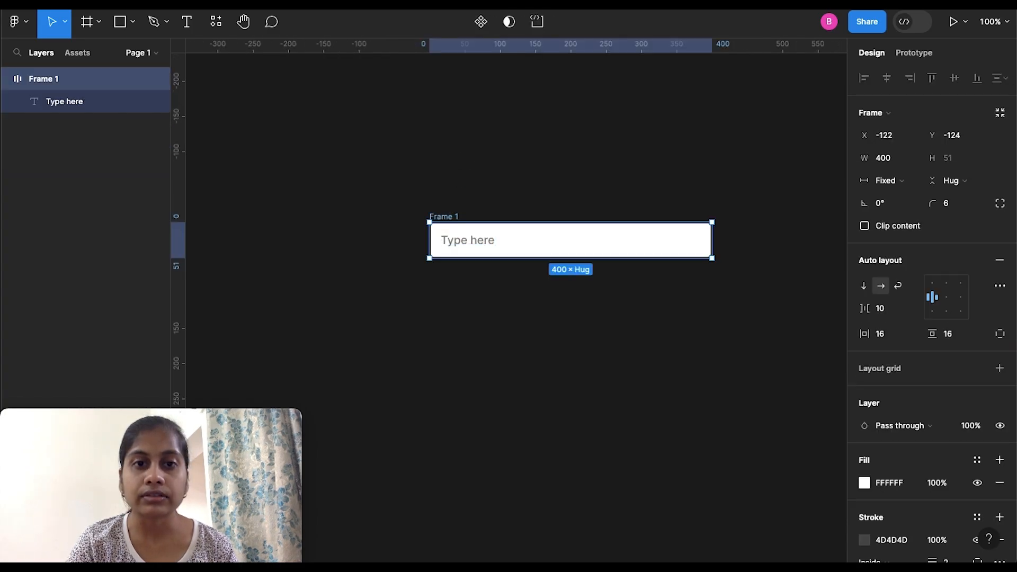
{"action": "left_click", "coordinate": [481, 23]}
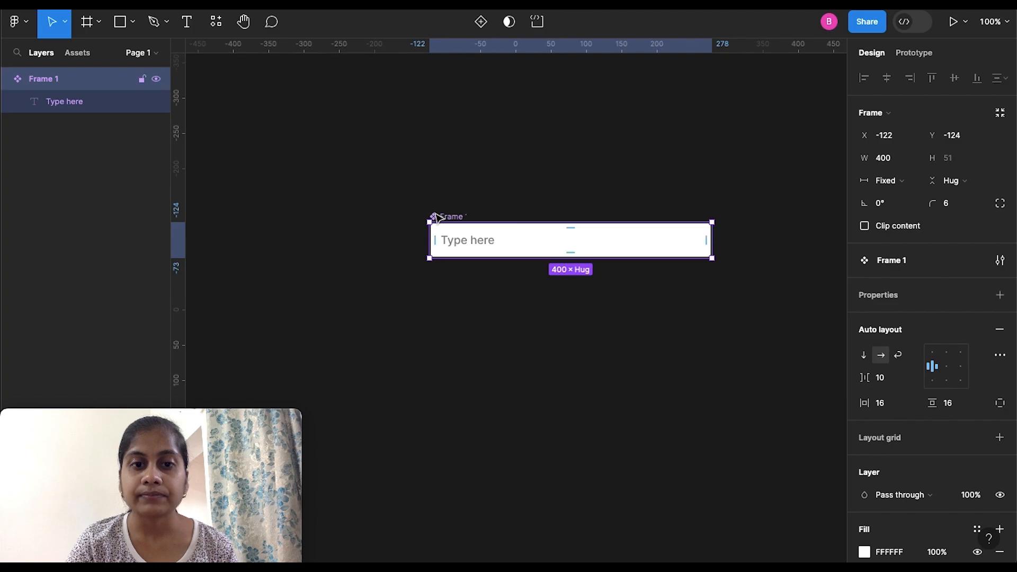
{"action": "left_click", "coordinate": [478, 23]}
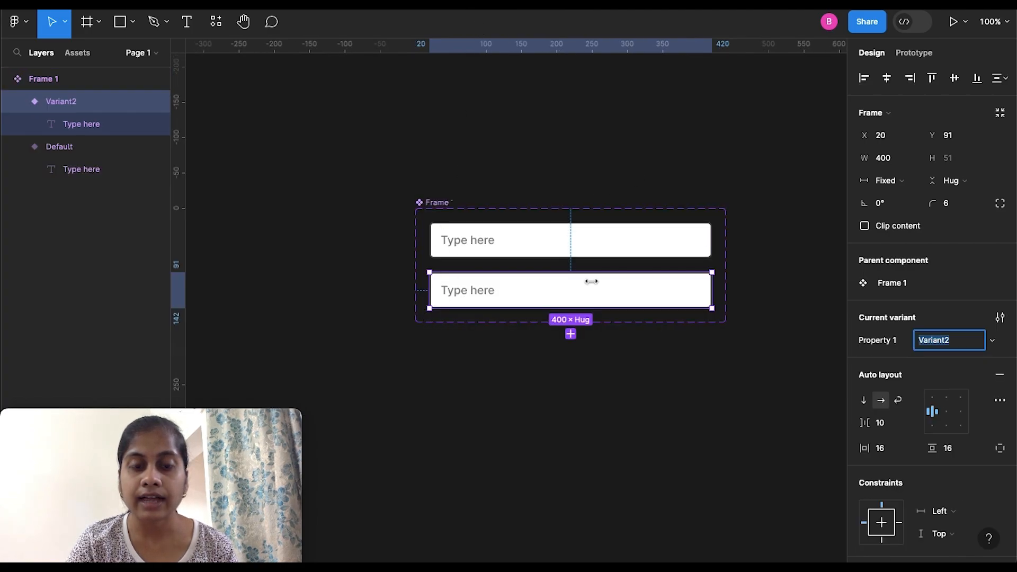
- Set the fill of the second variant's text to black, hex 000000
{"action": "double_click", "coordinate": [469, 296]}
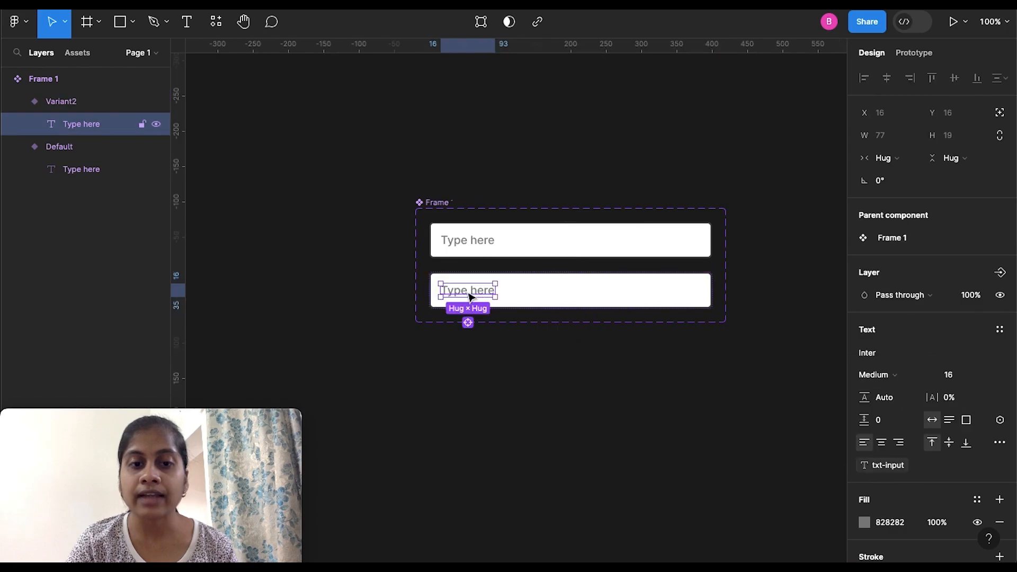
{"action": "left_click", "coordinate": [865, 522]}
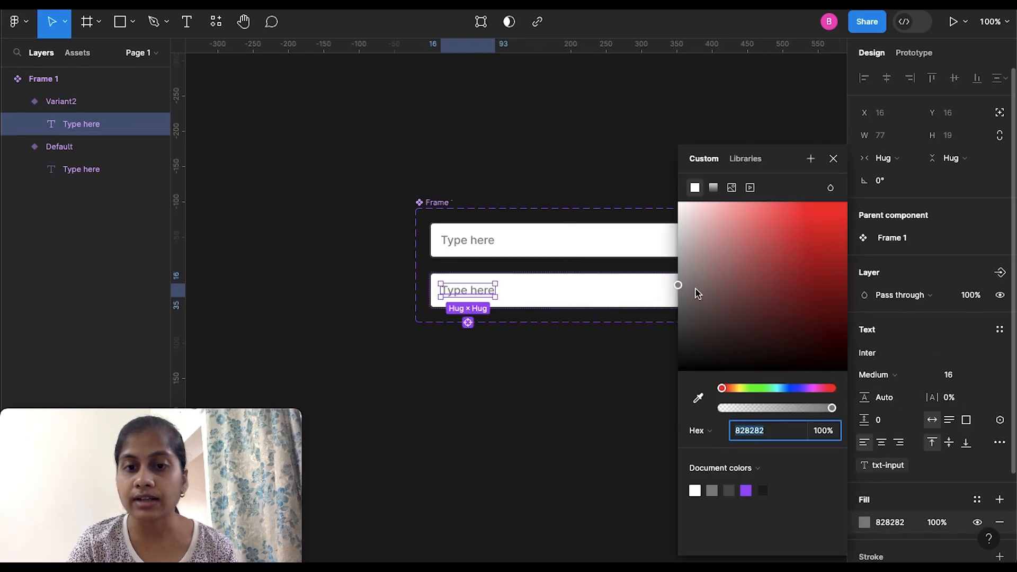
{"action": "left_click_drag", "start_coordinate": [680, 292], "coordinate": [679, 374]}
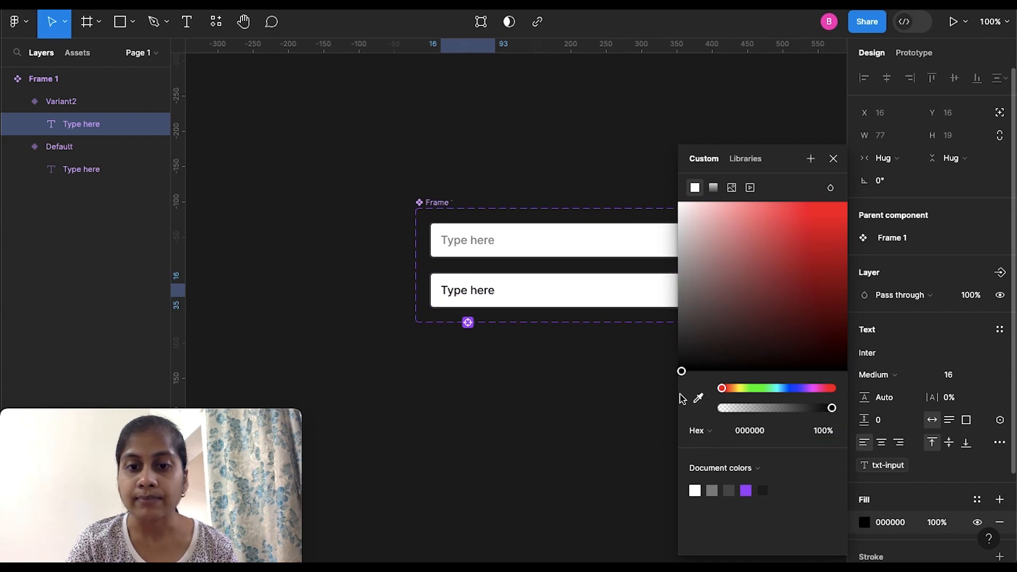
{"action": "left_click", "coordinate": [833, 158]}
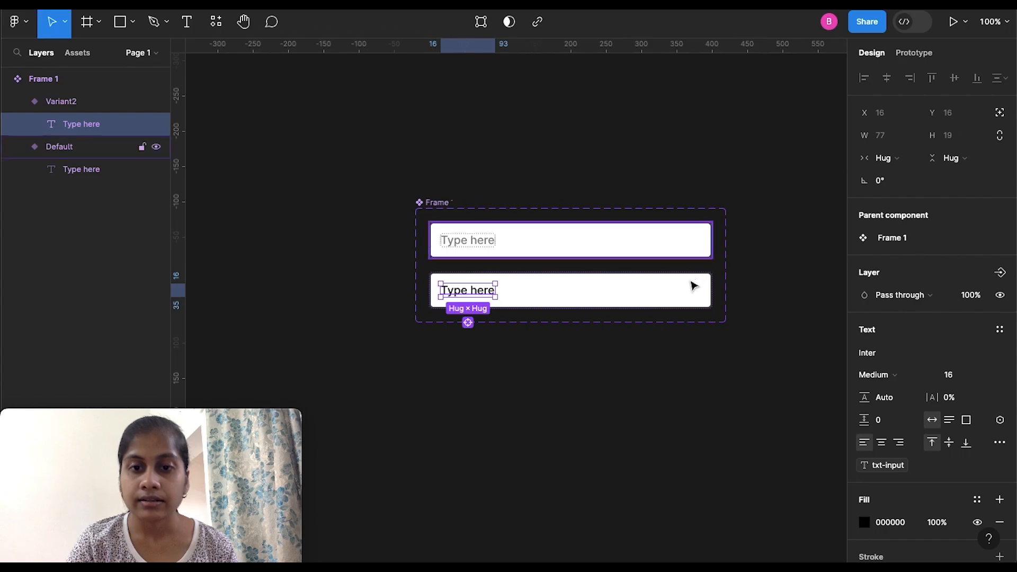
- Change the stroke colour of the second variant to blue, hex 021BFF
{"action": "left_click", "coordinate": [690, 288]}
{"action": "scroll", "coordinate": [870, 449], "scroll_direction": "down", "scroll_amount": 3}
{"action": "scroll", "coordinate": [870, 450], "scroll_direction": "down", "scroll_amount": 5}
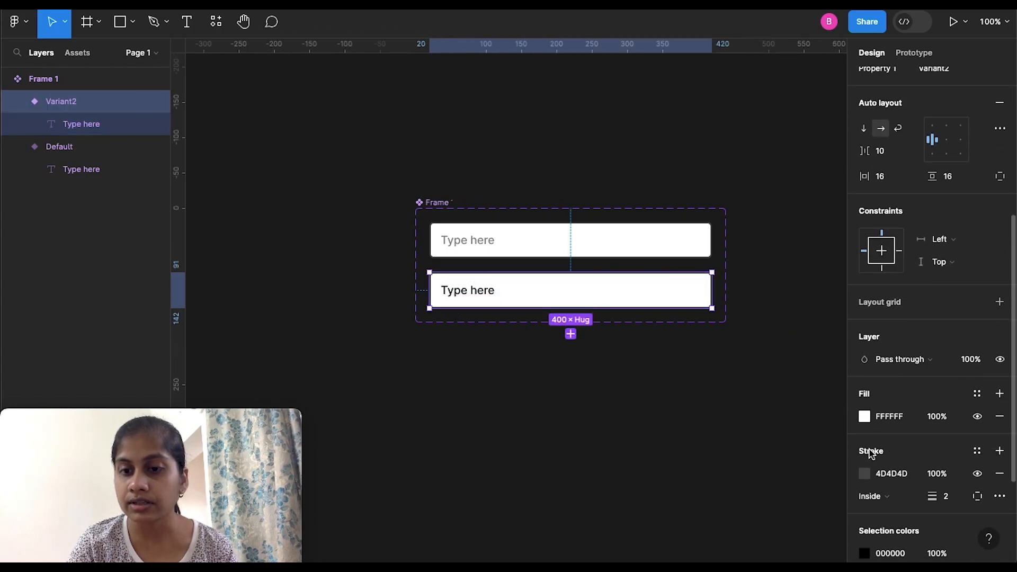
{"action": "left_click", "coordinate": [863, 451]}
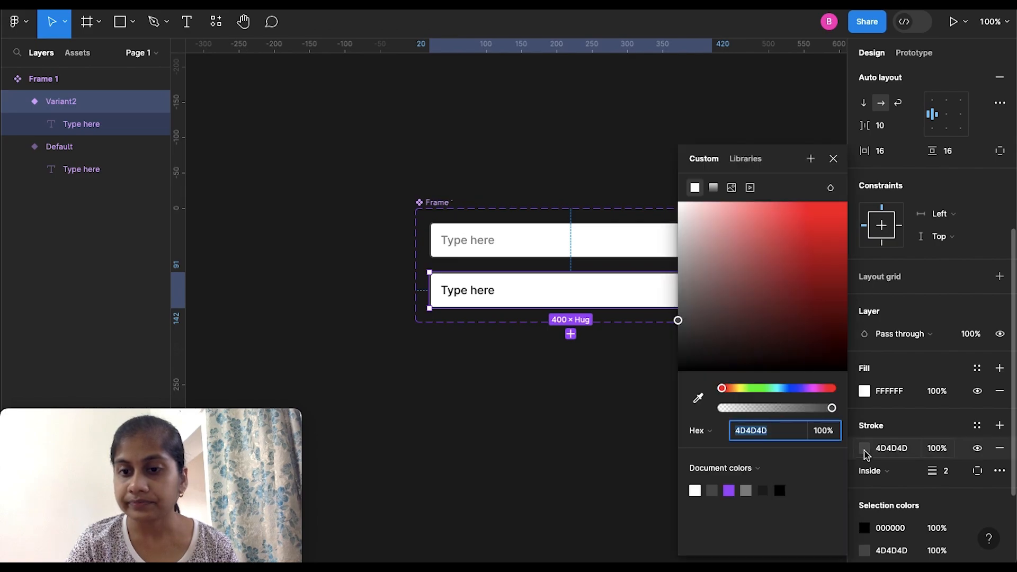
{"action": "left_click_drag", "start_coordinate": [778, 390], "coordinate": [792, 397]}
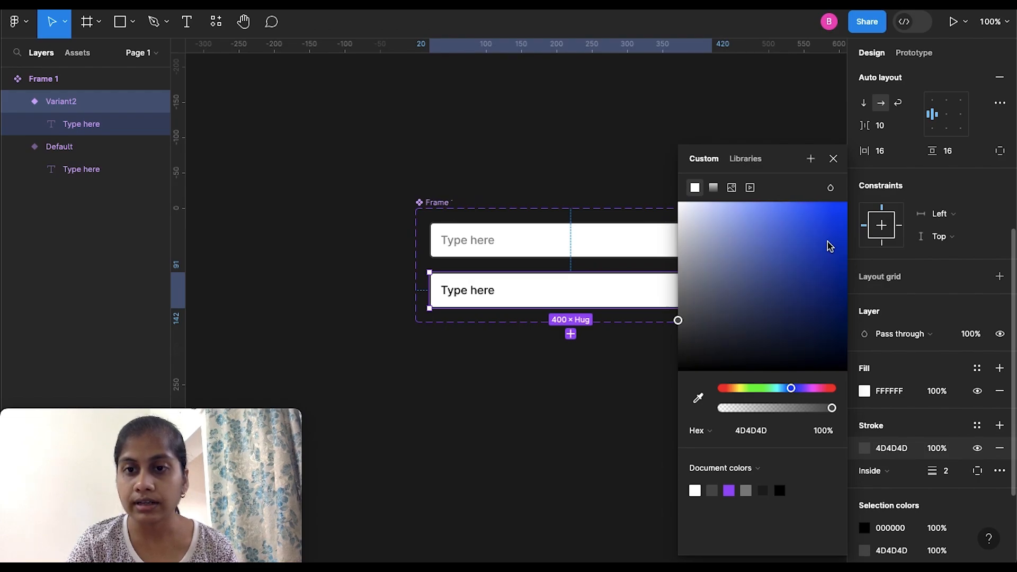
{"action": "left_click", "coordinate": [843, 207]}
{"action": "left_click", "coordinate": [795, 390]}
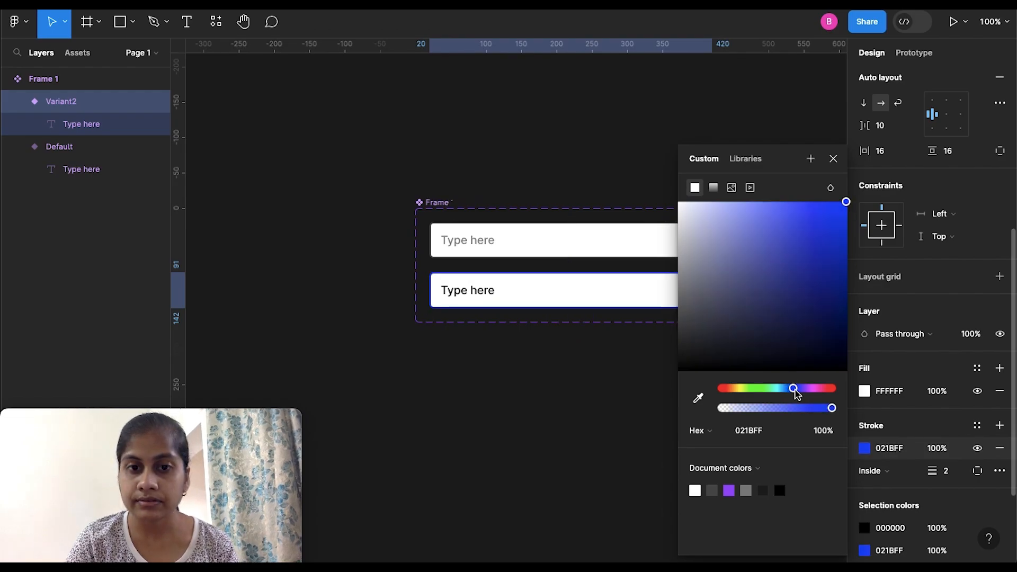
{"action": "left_click_drag", "start_coordinate": [796, 390], "coordinate": [793, 390]}
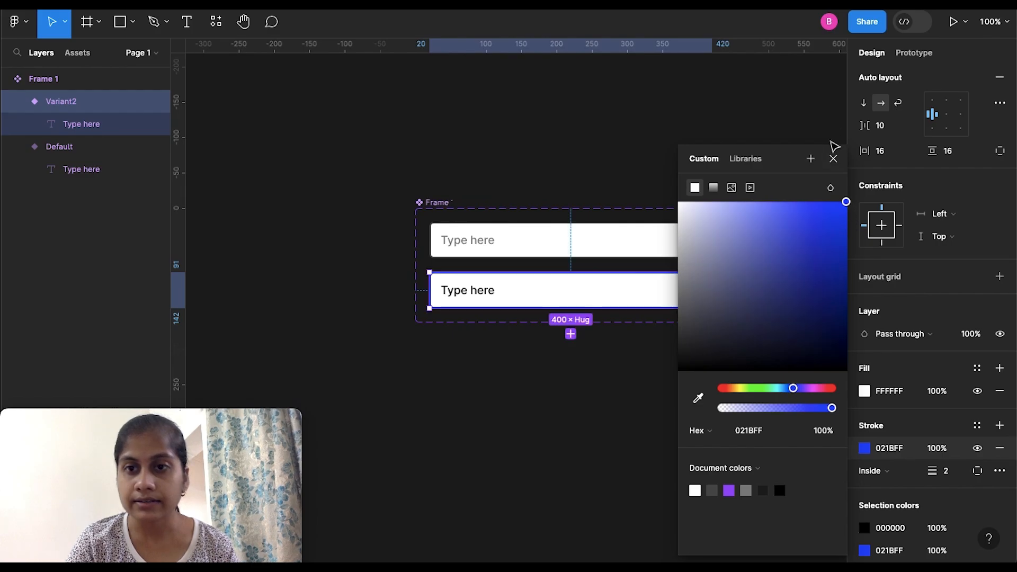
{"action": "left_click", "coordinate": [834, 161]}
{"action": "left_click", "coordinate": [837, 163]}
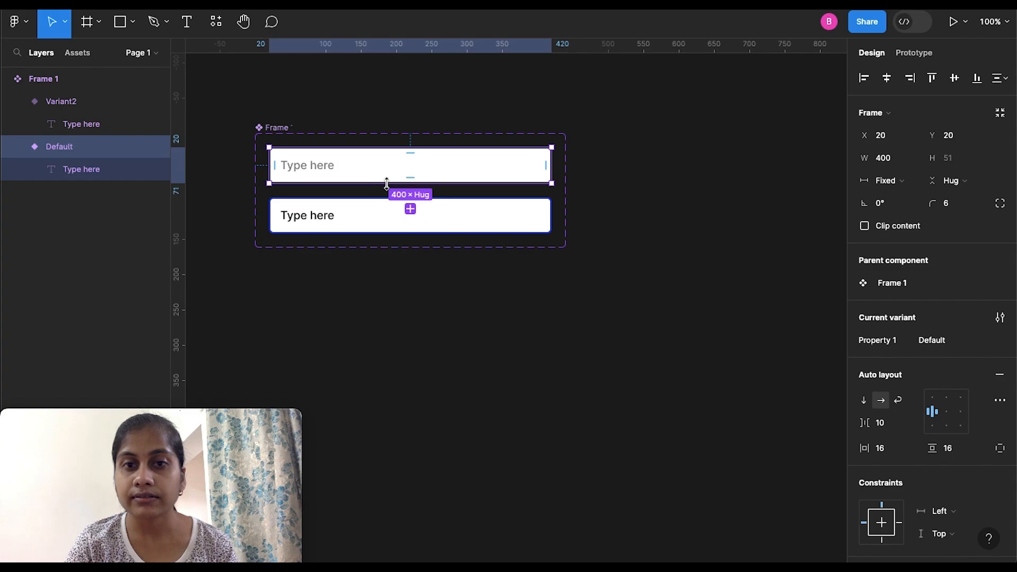
- Add an on-click interaction from the Default variant that changes to Variant2 with Smart animate, Ease out, 300ms
{"action": "left_click", "coordinate": [920, 55]}
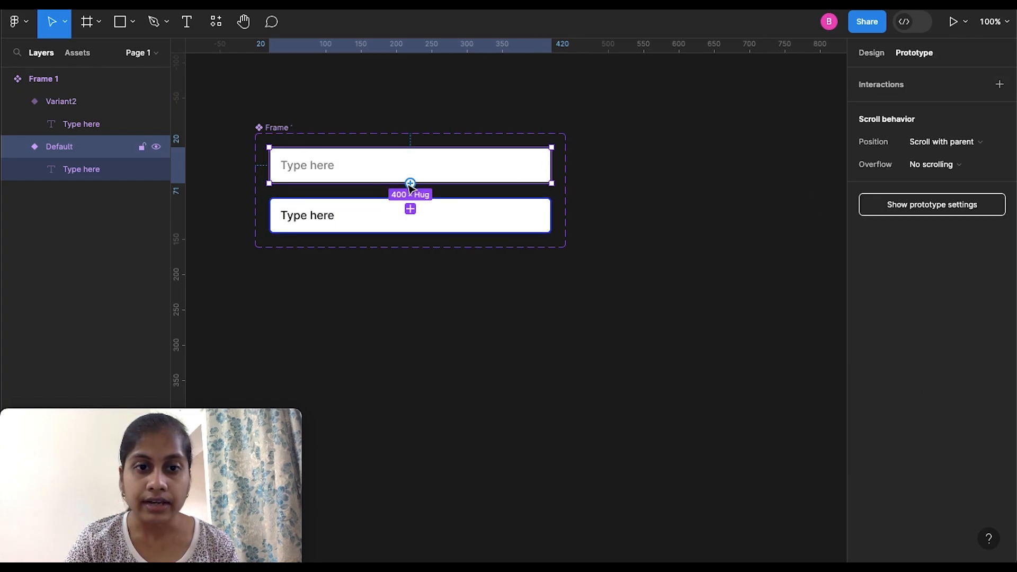
{"action": "left_click", "coordinate": [410, 210]}
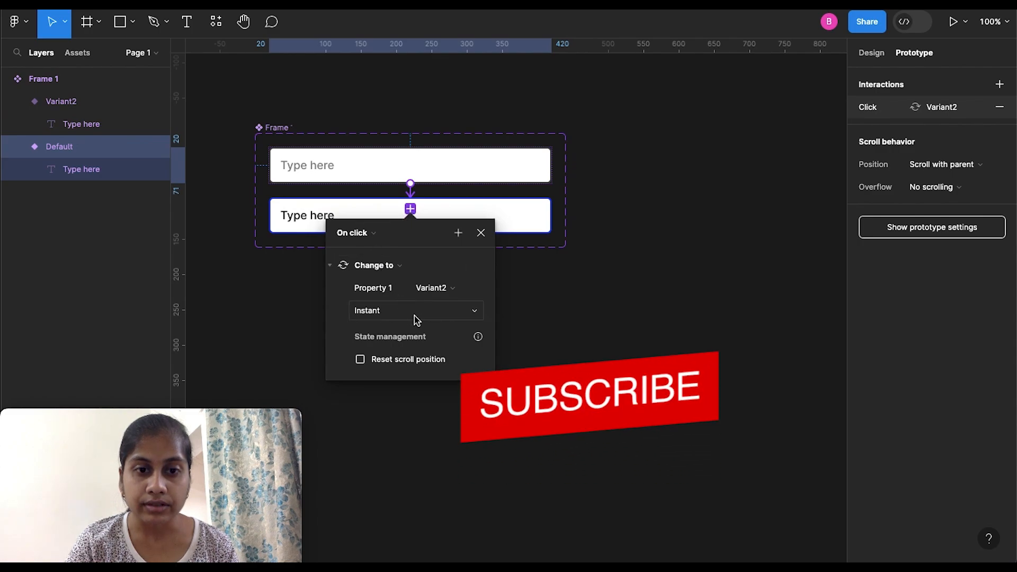
{"action": "left_click", "coordinate": [433, 317]}
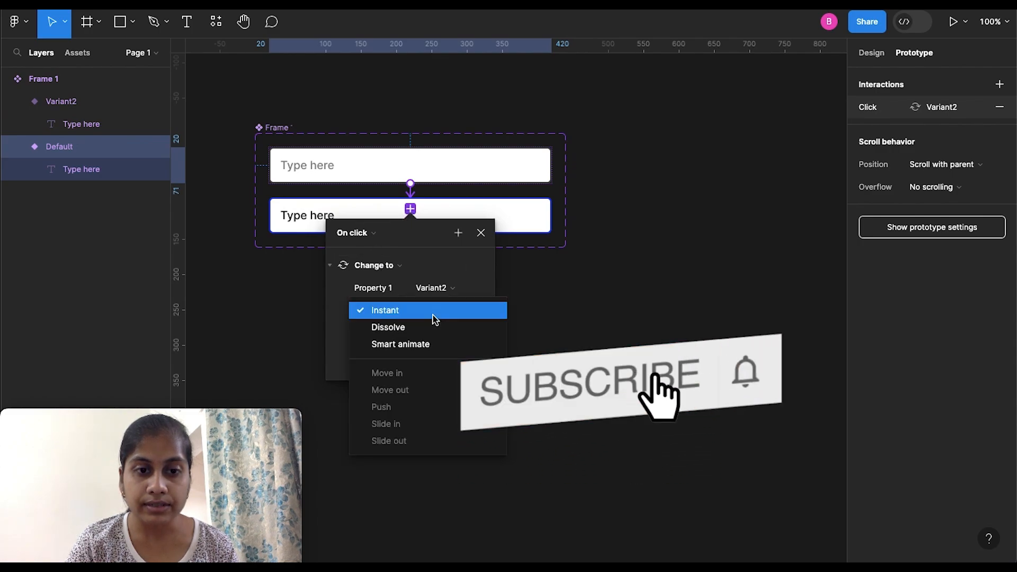
{"action": "left_click", "coordinate": [430, 344]}
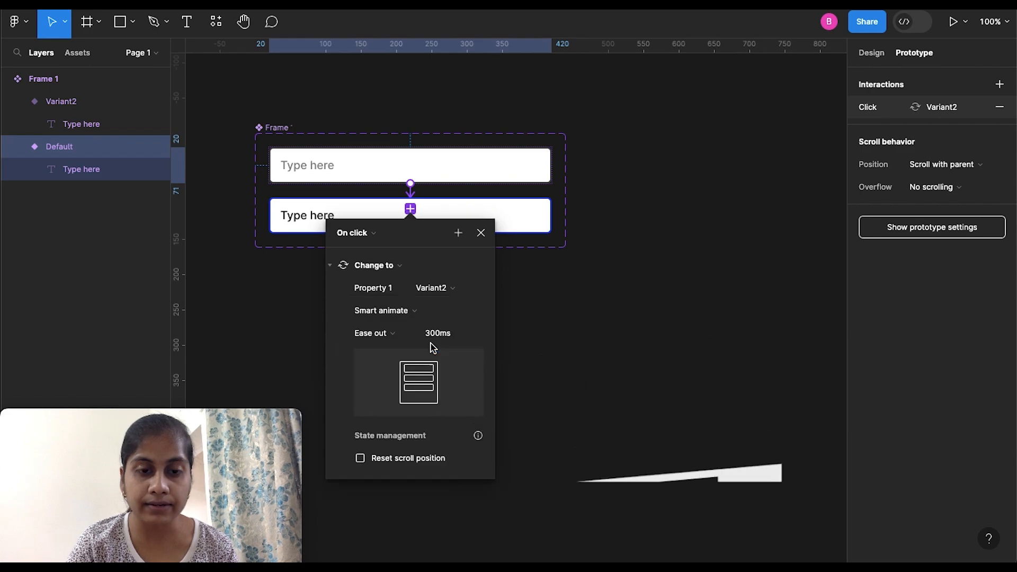
{"action": "left_click", "coordinate": [482, 234]}
{"action": "left_click", "coordinate": [501, 380]}
- Draw a test frame about 325 wide and 421 high beside the component set
{"action": "scroll", "coordinate": [502, 381], "scroll_direction": "right", "scroll_amount": 3}
{"action": "scroll", "coordinate": [502, 381], "scroll_direction": "up", "scroll_amount": 1}
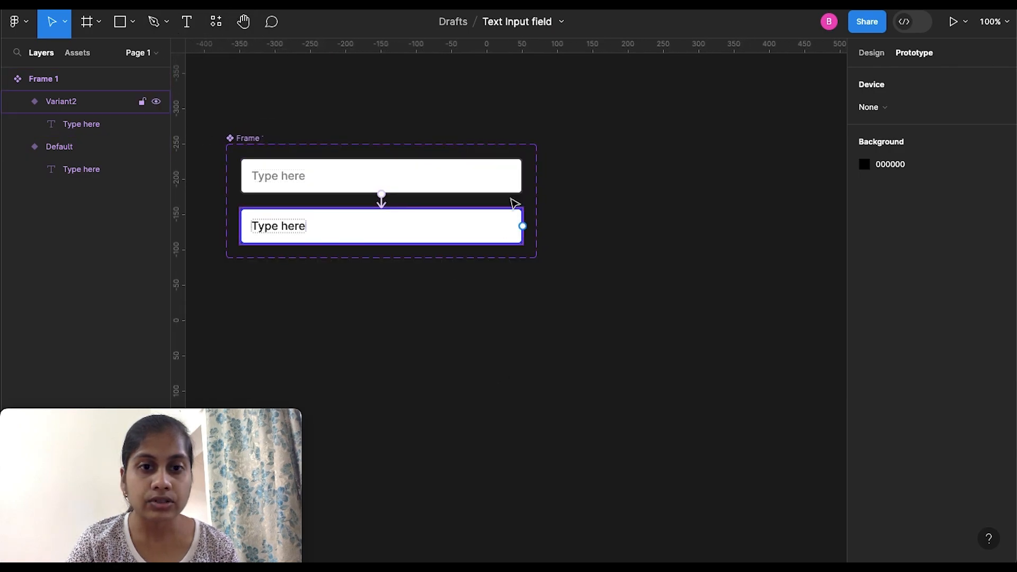
{"action": "left_click", "coordinate": [132, 22]}
{"action": "left_click", "coordinate": [99, 23]}
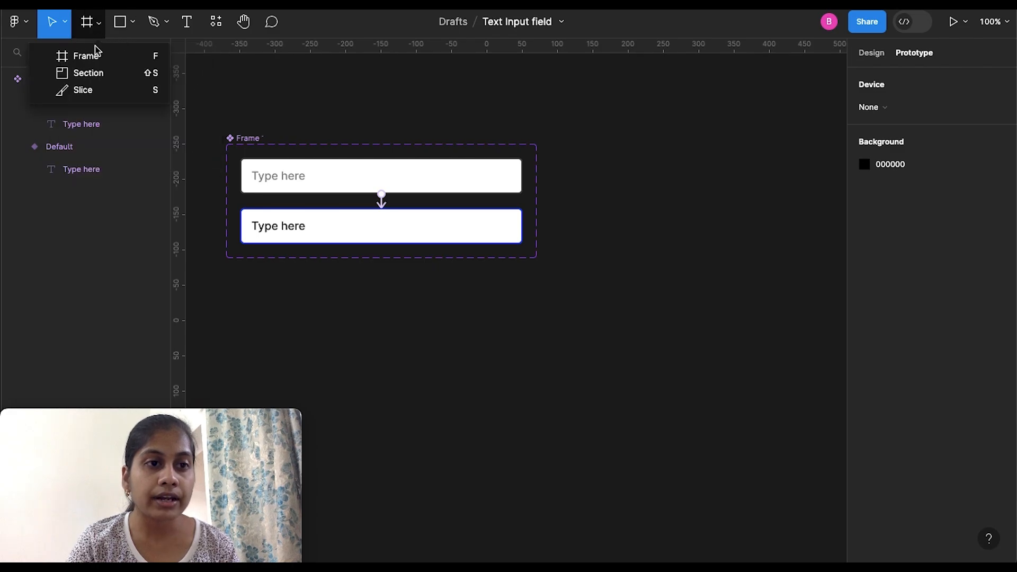
{"action": "left_click", "coordinate": [95, 55]}
{"action": "left_click_drag", "start_coordinate": [594, 118], "coordinate": [823, 415]}
{"action": "left_click", "coordinate": [488, 407]}
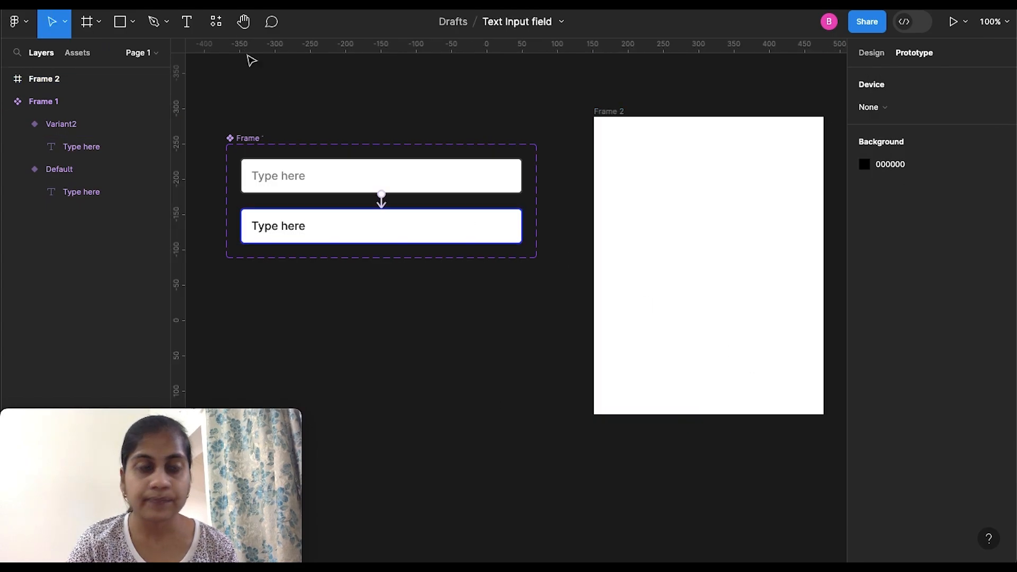
- Place an instance of the input field component centred horizontally in the test frame, widening the frame to 433 to fit it
{"action": "left_click", "coordinate": [77, 54]}
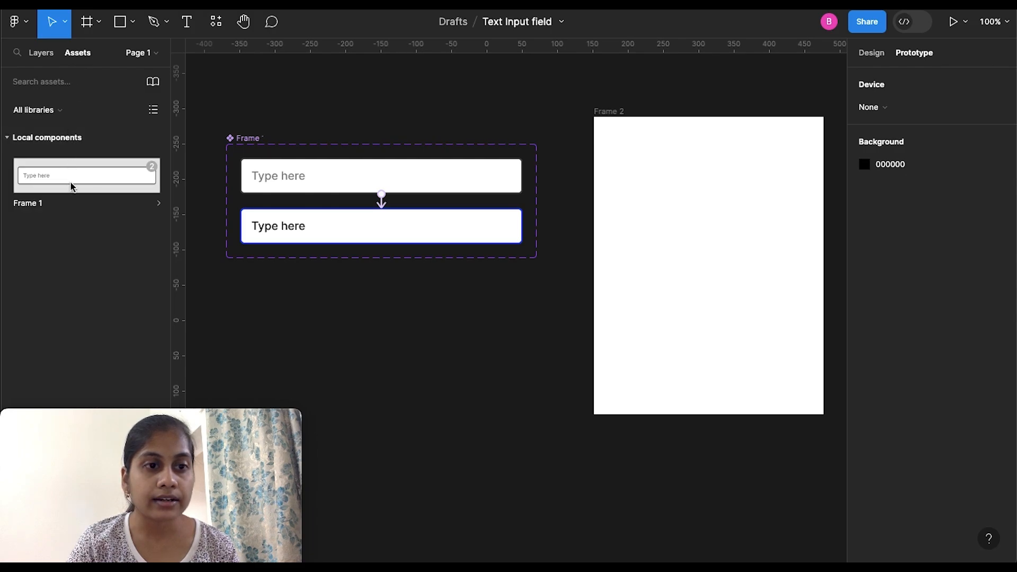
{"action": "left_click_drag", "start_coordinate": [71, 186], "coordinate": [705, 243]}
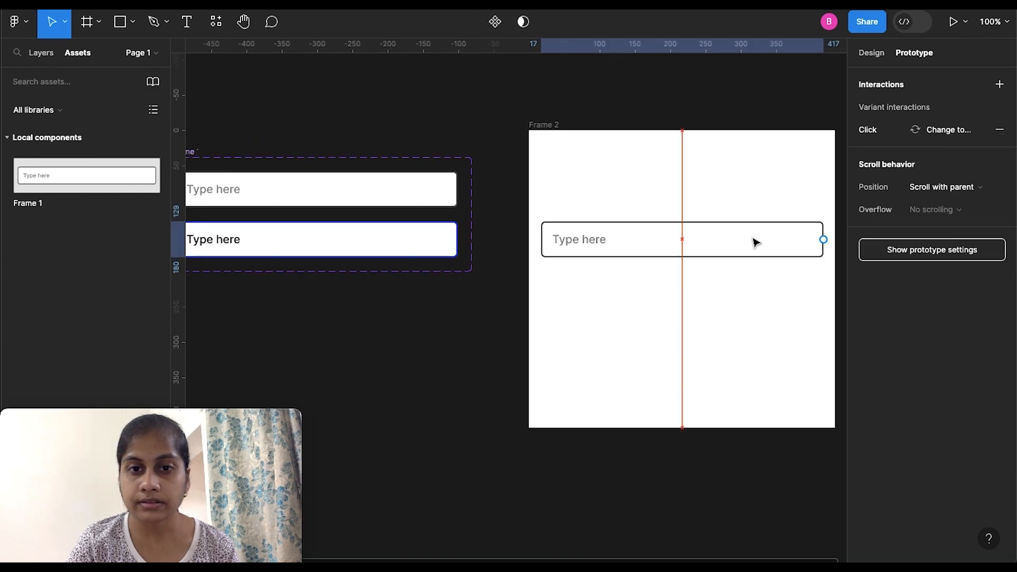
{"action": "left_click_drag", "start_coordinate": [756, 242], "coordinate": [757, 243]}
{"action": "left_click", "coordinate": [675, 86]}
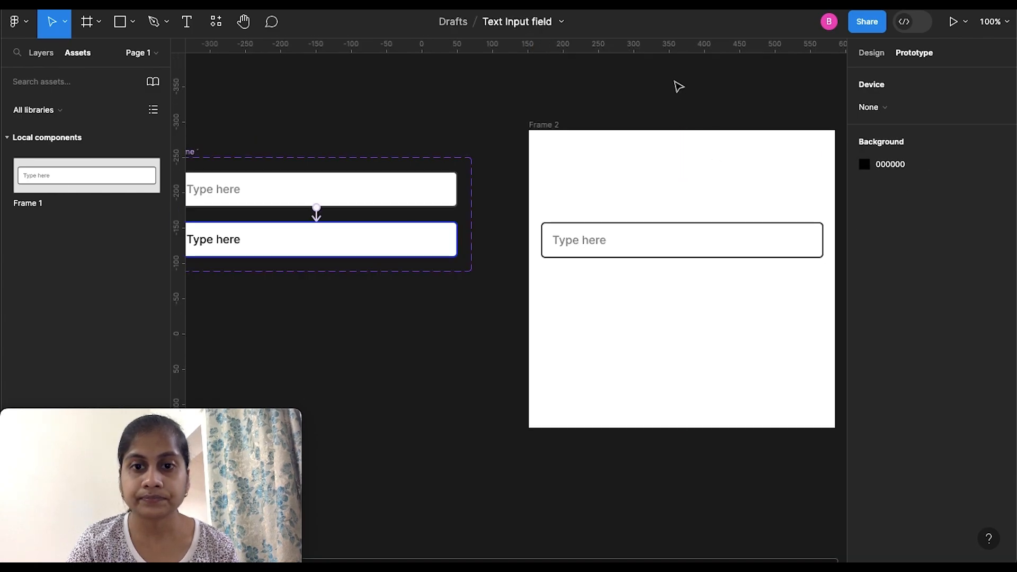
- Preview the test frame as a prototype, activate the input field to check its state change, and close the preview
{"action": "left_click", "coordinate": [553, 125]}
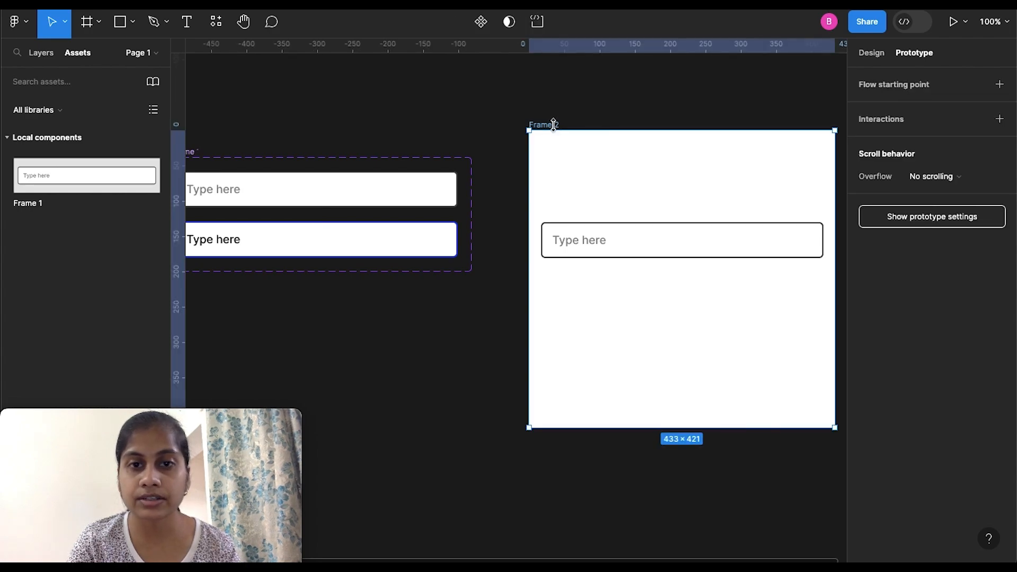
{"action": "key", "text": "shift+space"}
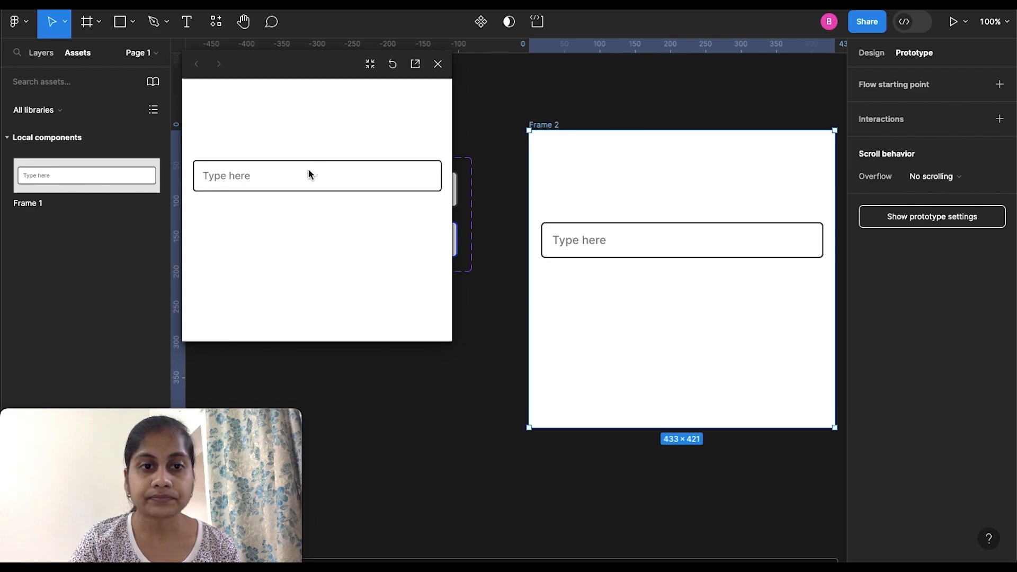
{"action": "left_click", "coordinate": [240, 178]}
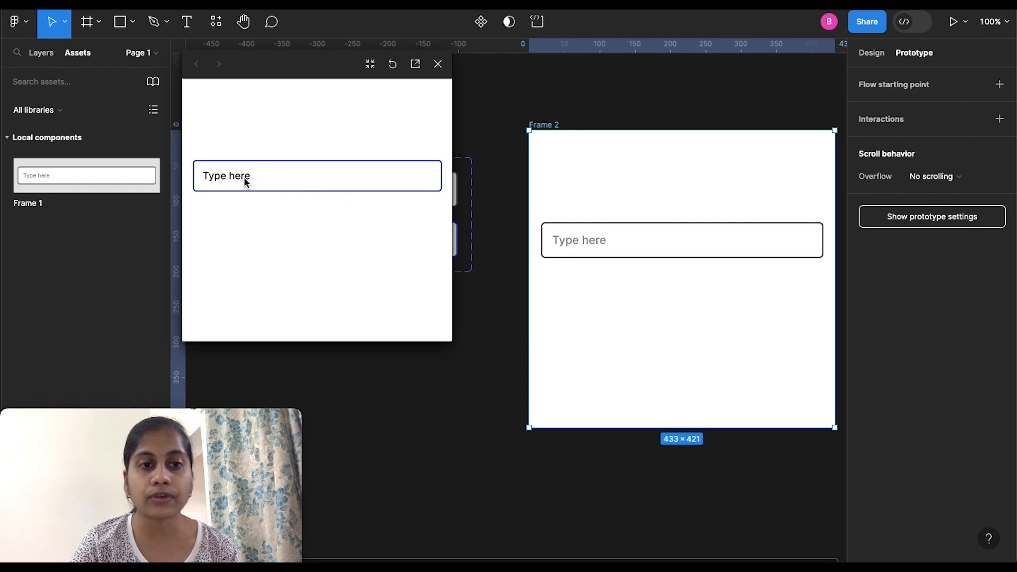
{"action": "left_click", "coordinate": [439, 64]}
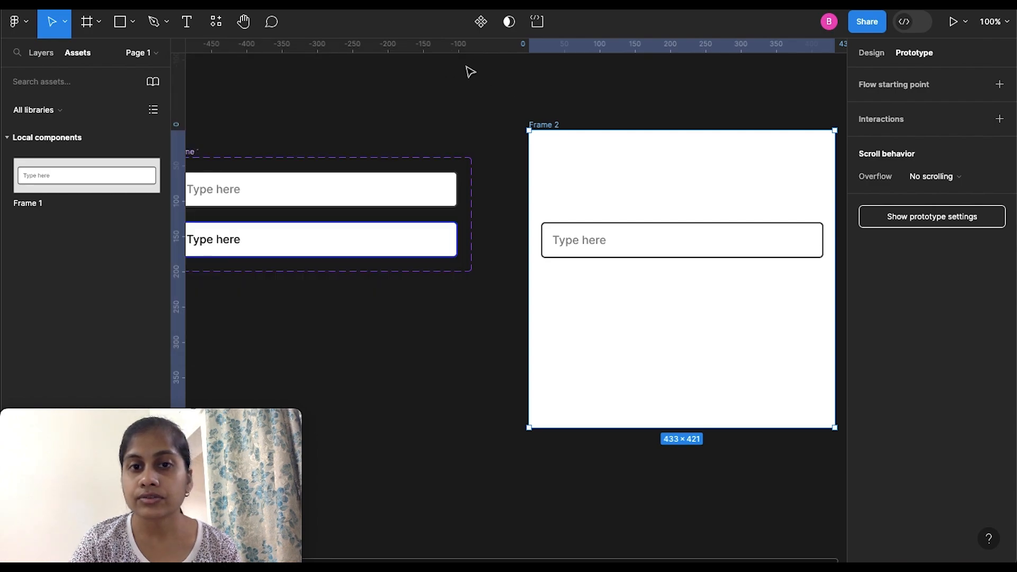
- Delete the test frame together with the input field instance inside it
{"action": "left_click", "coordinate": [495, 113]}
{"action": "left_click_drag", "start_coordinate": [670, 313], "coordinate": [841, 444]}
{"action": "key", "text": "Delete"}
{"action": "scroll", "coordinate": [837, 443], "scroll_direction": "left", "scroll_amount": 2}
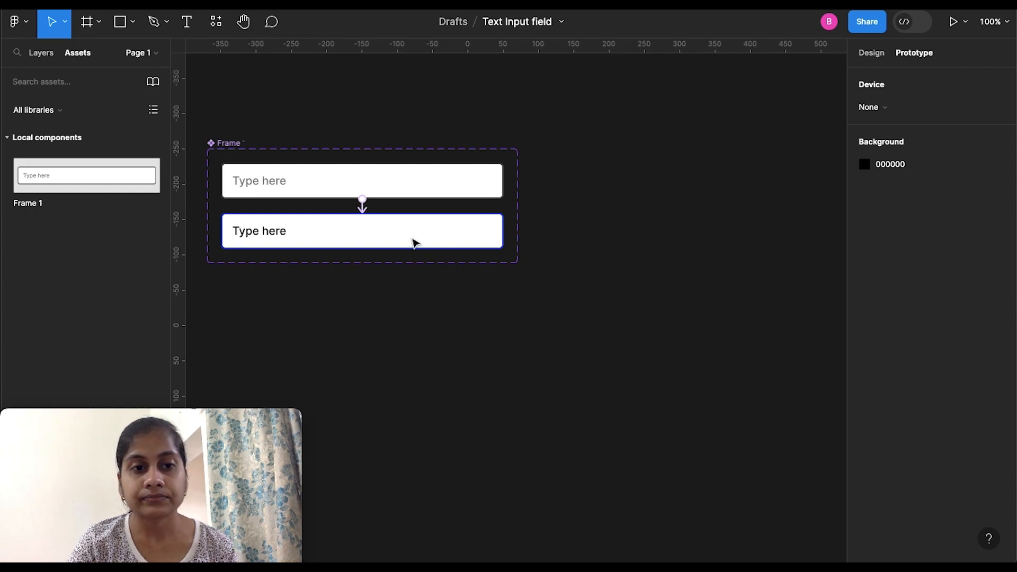
- Rename the component's variant property to State
{"action": "left_click", "coordinate": [408, 220]}
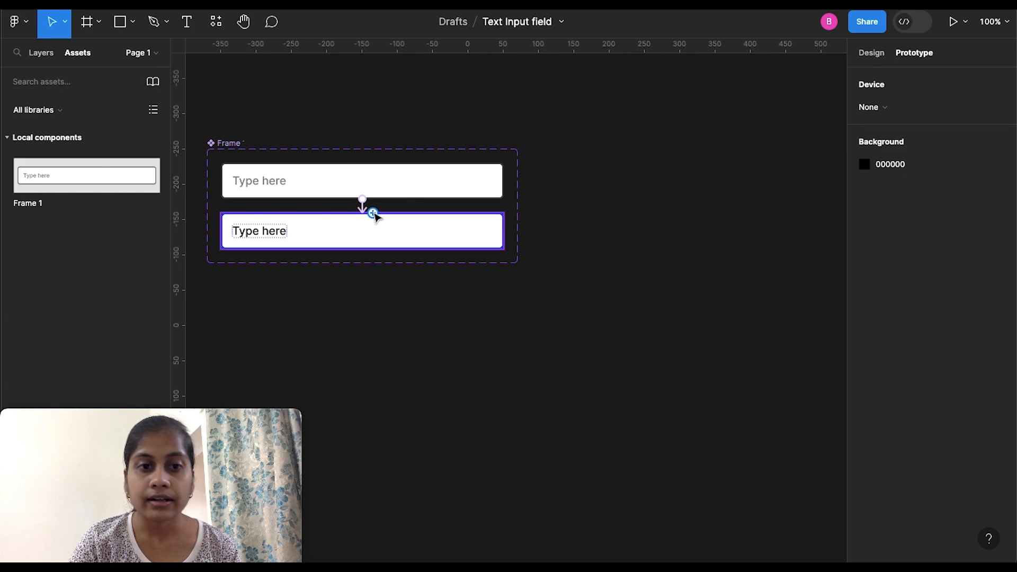
{"action": "left_click", "coordinate": [323, 245]}
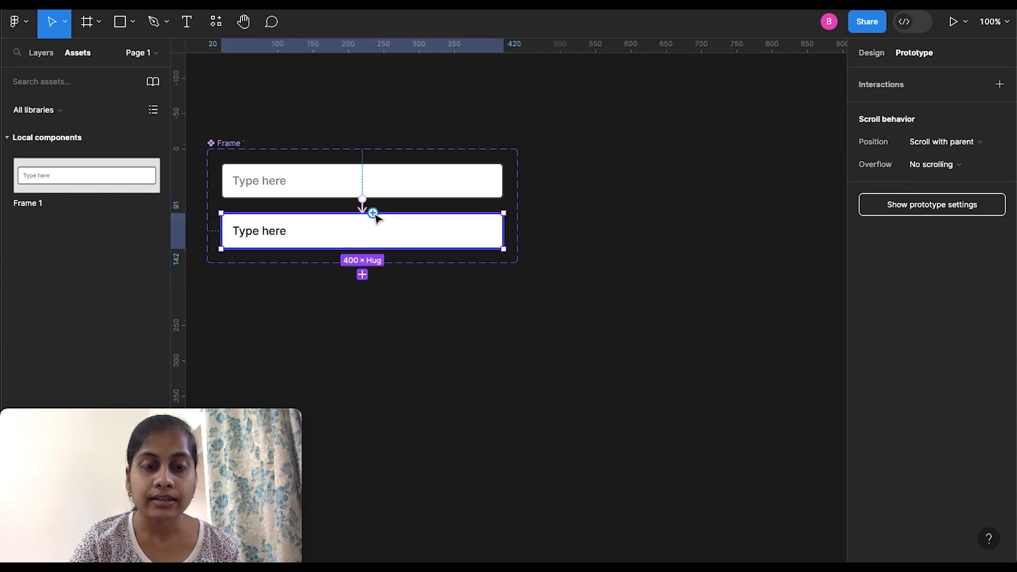
{"action": "left_click", "coordinate": [871, 53]}
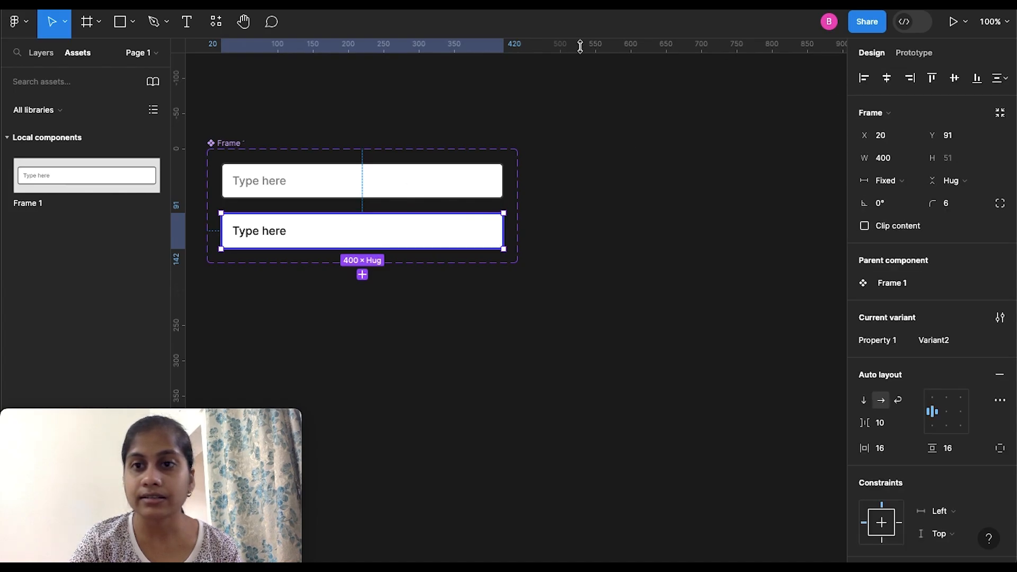
{"action": "left_click", "coordinate": [415, 188]}
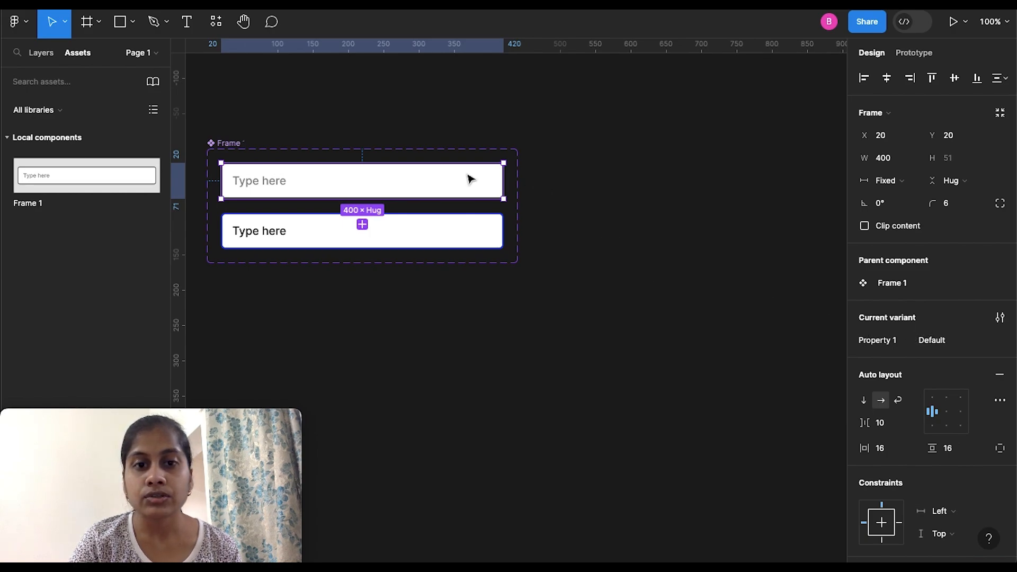
{"action": "double_click", "coordinate": [879, 342]}
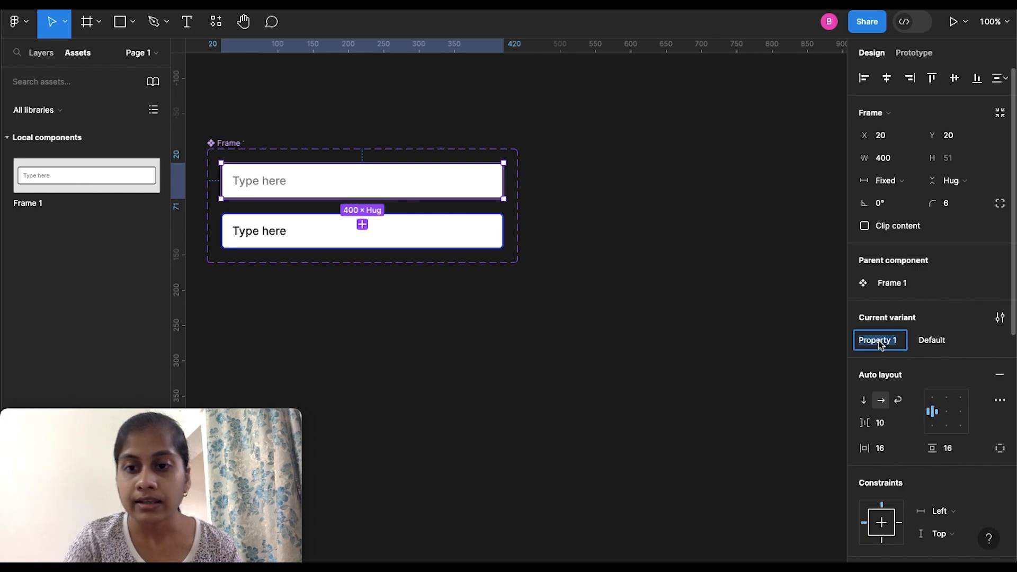
{"action": "key", "text": "BackSpace"}
{"action": "type", "text": "State"}
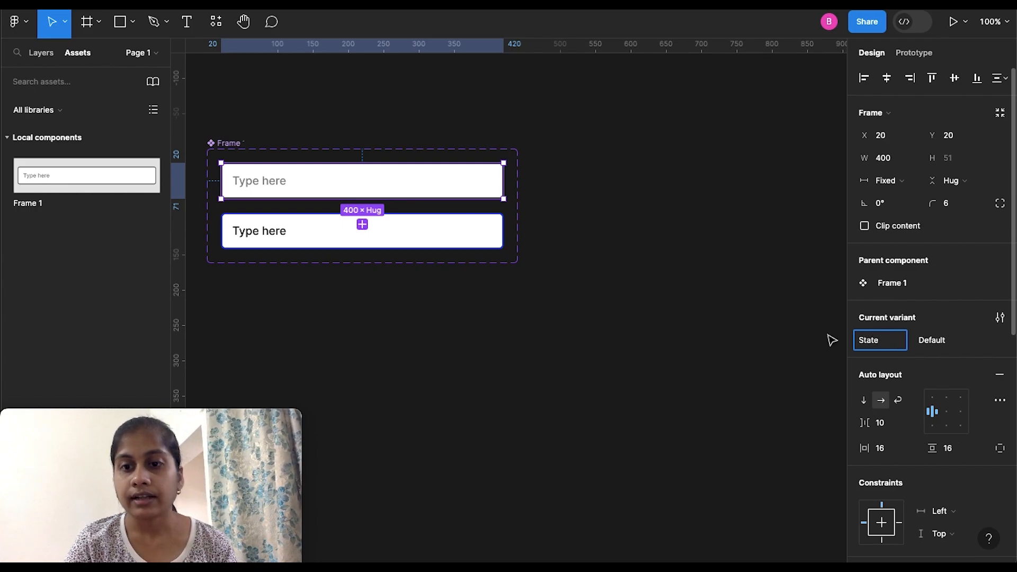
{"action": "left_click", "coordinate": [641, 259]}
- Set the State value of the second, blue-outlined variant to Active
{"action": "left_click", "coordinate": [422, 247]}
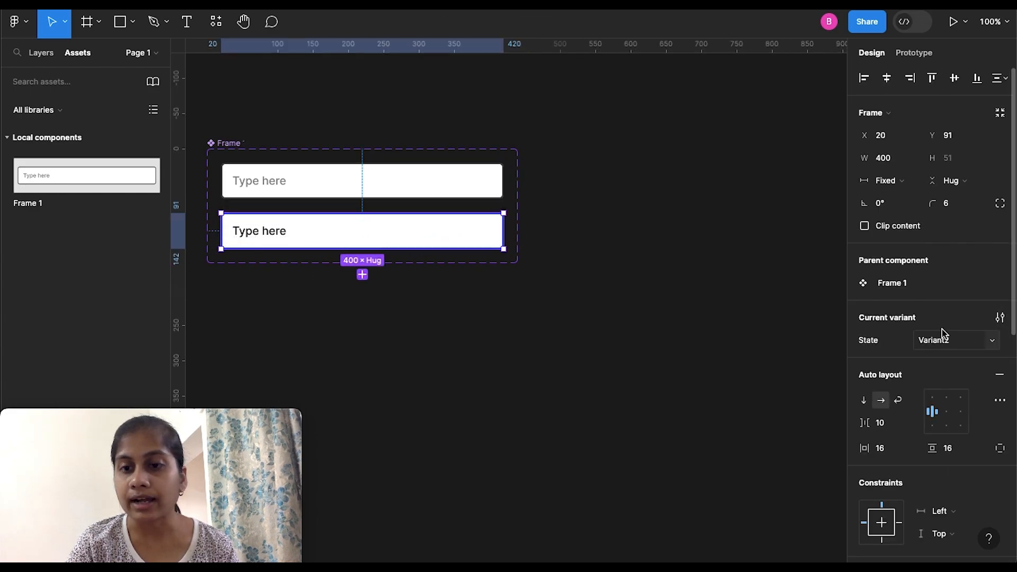
{"action": "left_click", "coordinate": [965, 344]}
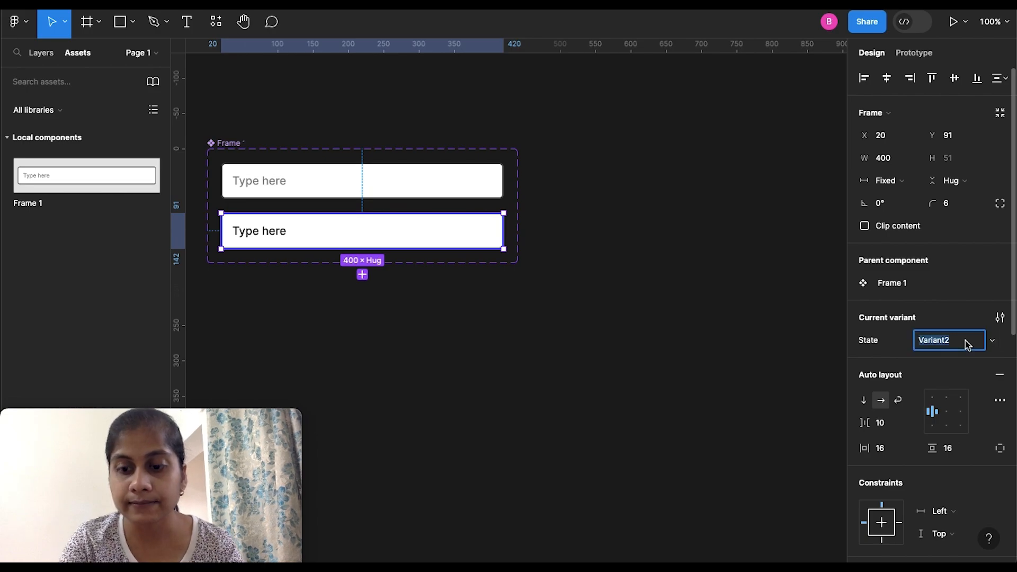
{"action": "key", "text": "BackSpace"}
{"action": "type", "text": "A"}
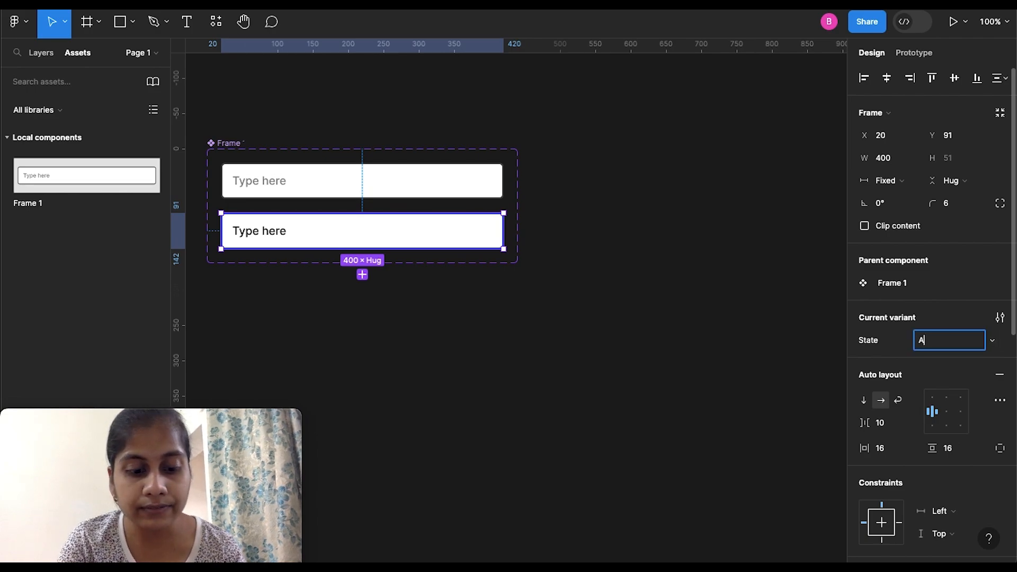
{"action": "type", "text": "ctive"}
{"action": "key", "text": "Return"}
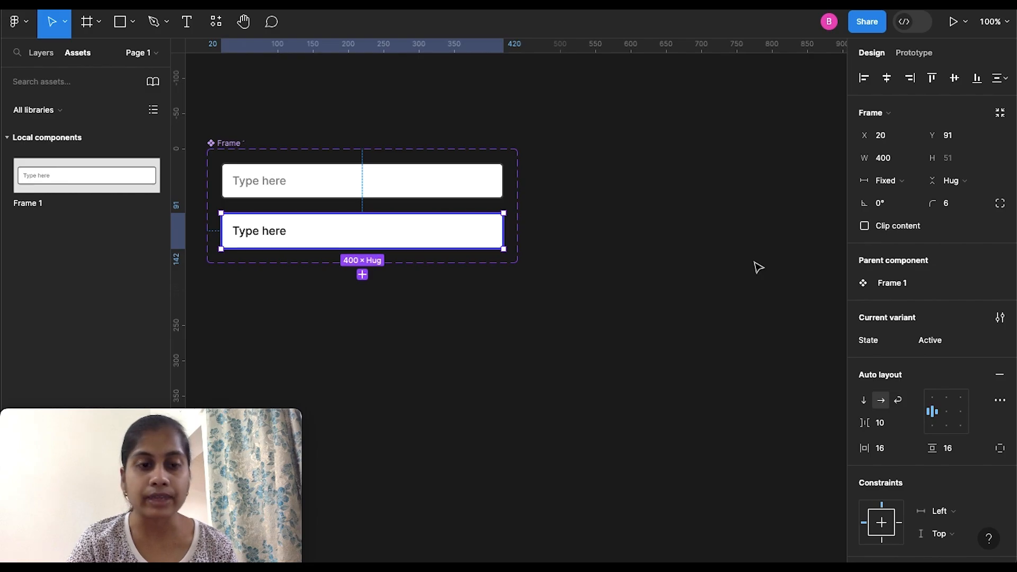
- Add a prototype connection from the Active variant to the Default variant, triggered by Key/Gamepad
{"action": "left_click", "coordinate": [759, 267]}
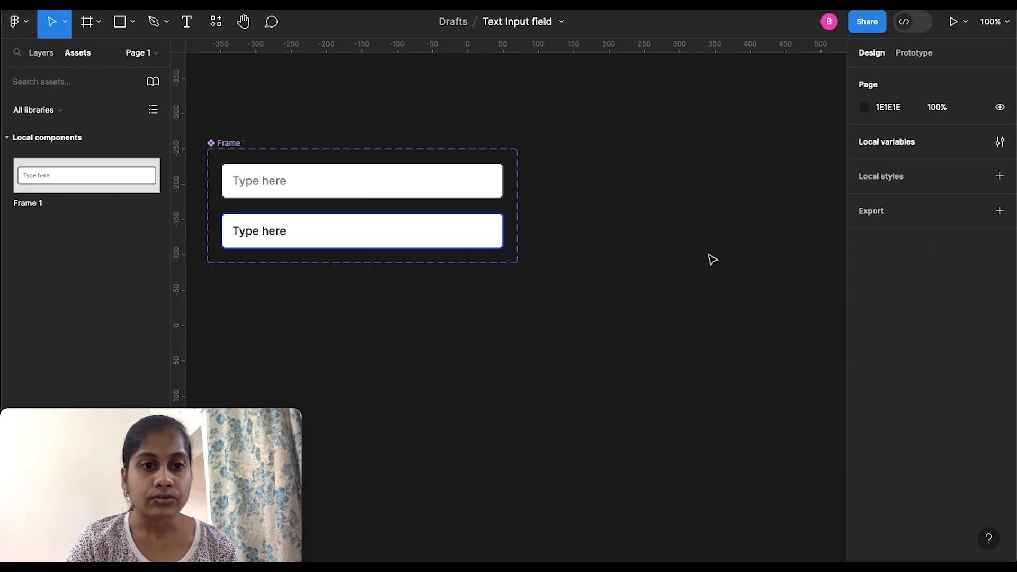
{"action": "left_click", "coordinate": [398, 245]}
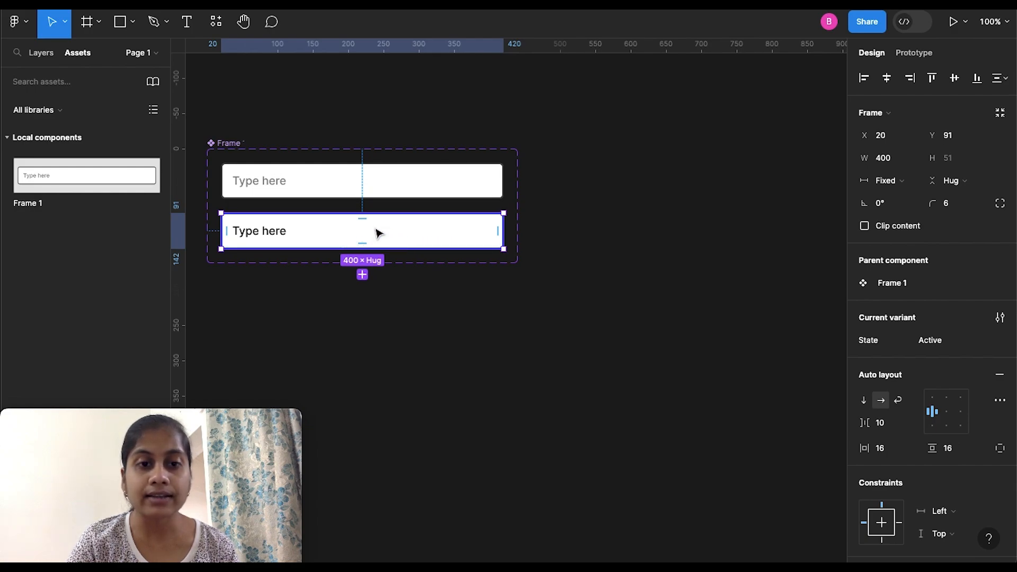
{"action": "left_click", "coordinate": [914, 53]}
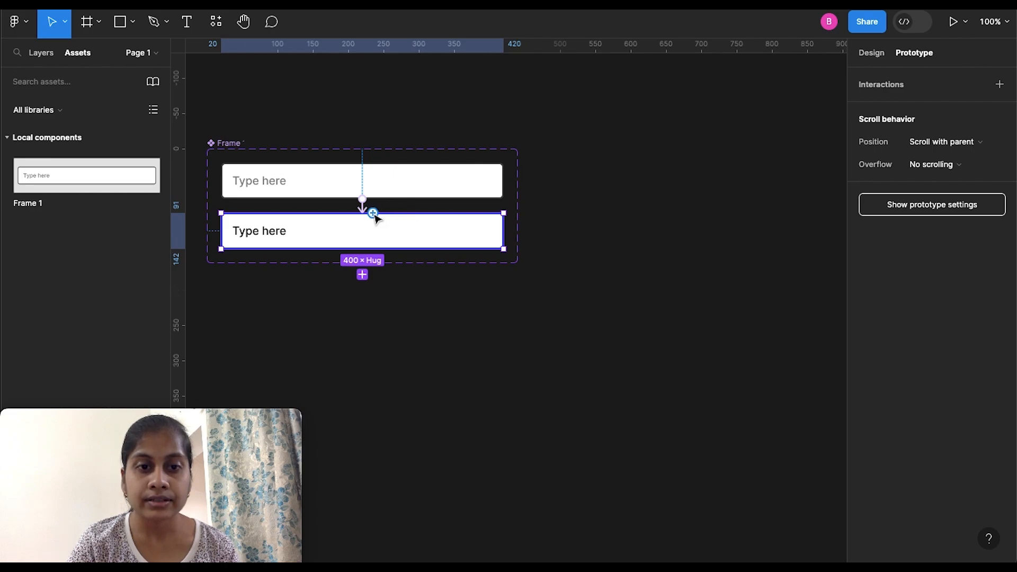
{"action": "left_click_drag", "start_coordinate": [374, 215], "coordinate": [379, 199]}
{"action": "left_click_drag", "start_coordinate": [385, 242], "coordinate": [674, 182]}
{"action": "left_click", "coordinate": [630, 180]}
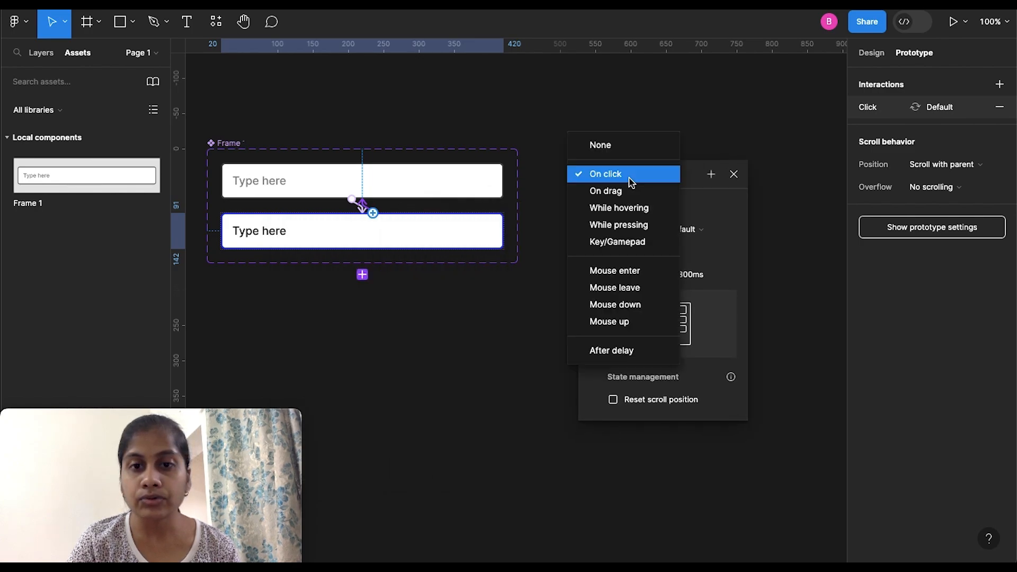
{"action": "left_click", "coordinate": [618, 242]}
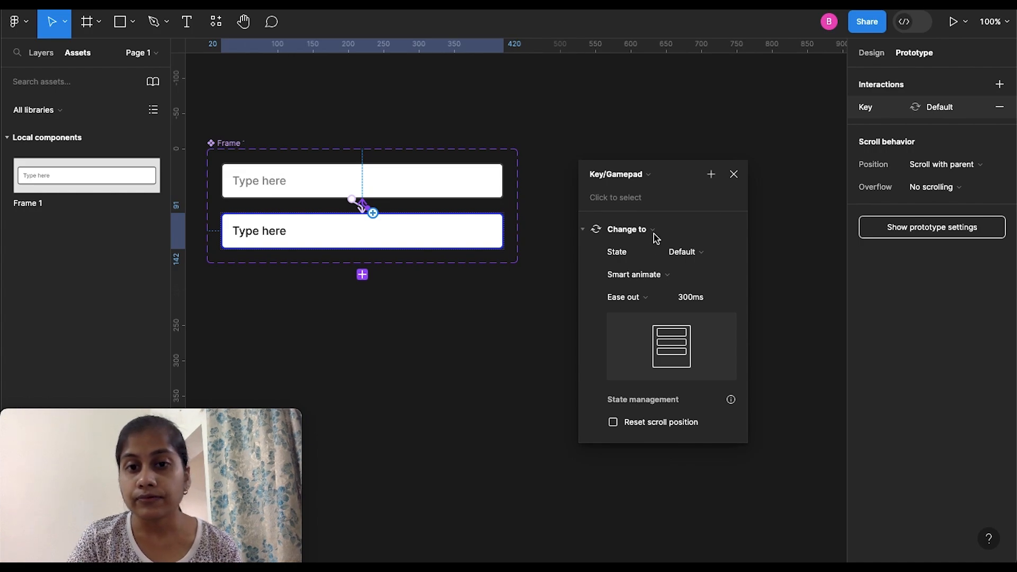
- Move the file from Drafts to Team project to enable advanced prototyping features
{"action": "left_click", "coordinate": [712, 176]}
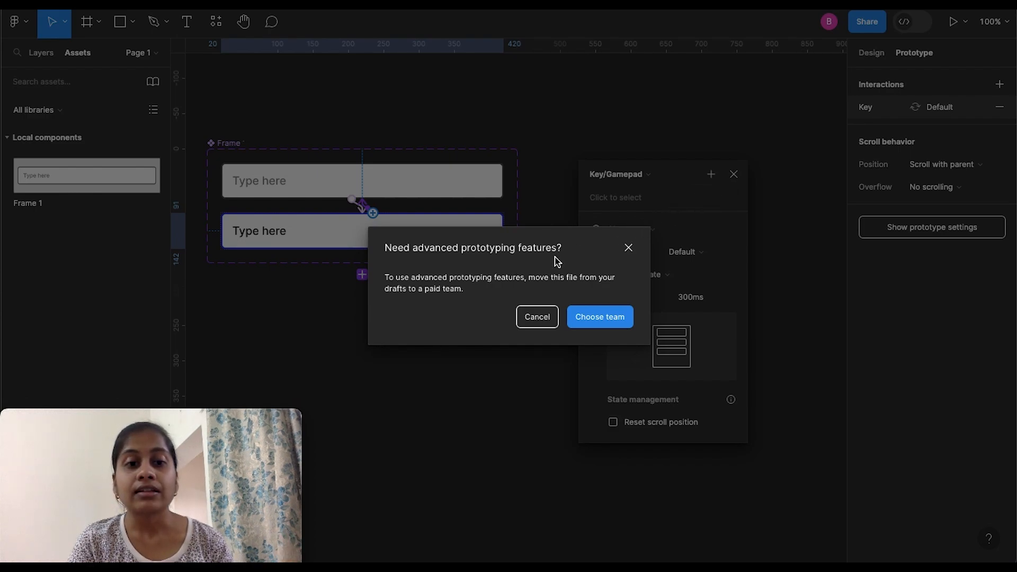
{"action": "left_click", "coordinate": [600, 316]}
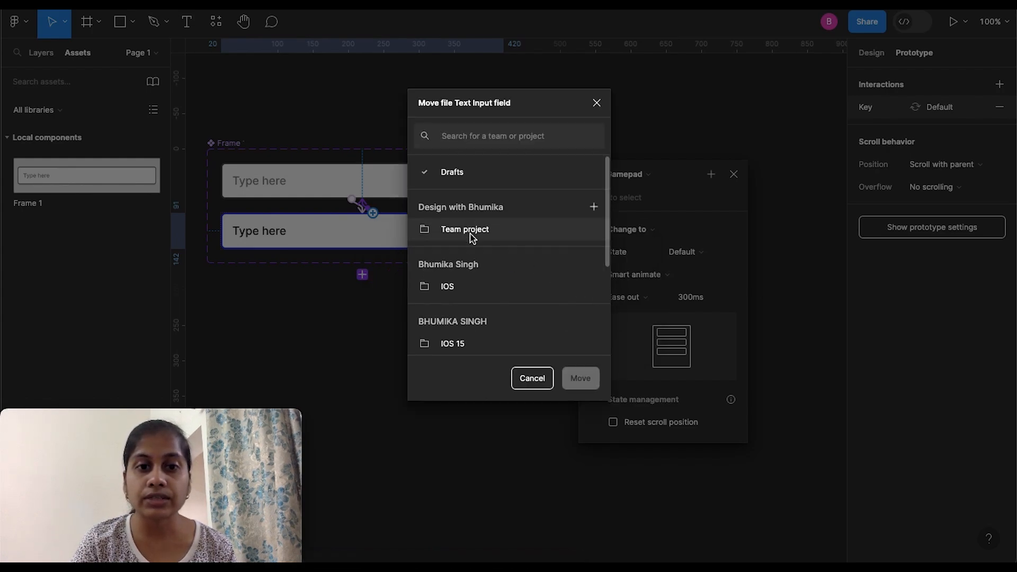
{"action": "left_click", "coordinate": [484, 228]}
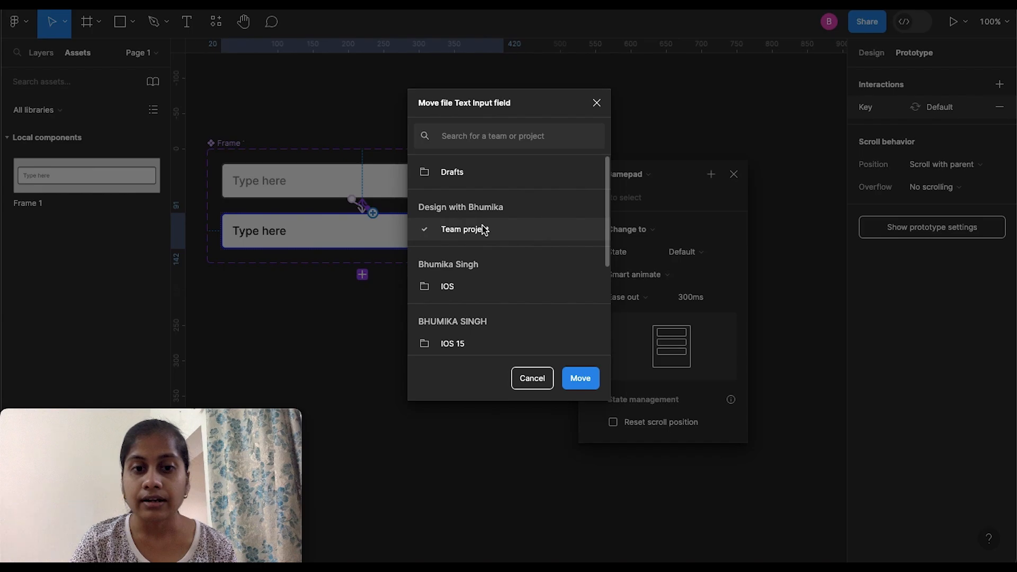
{"action": "left_click", "coordinate": [579, 383]}
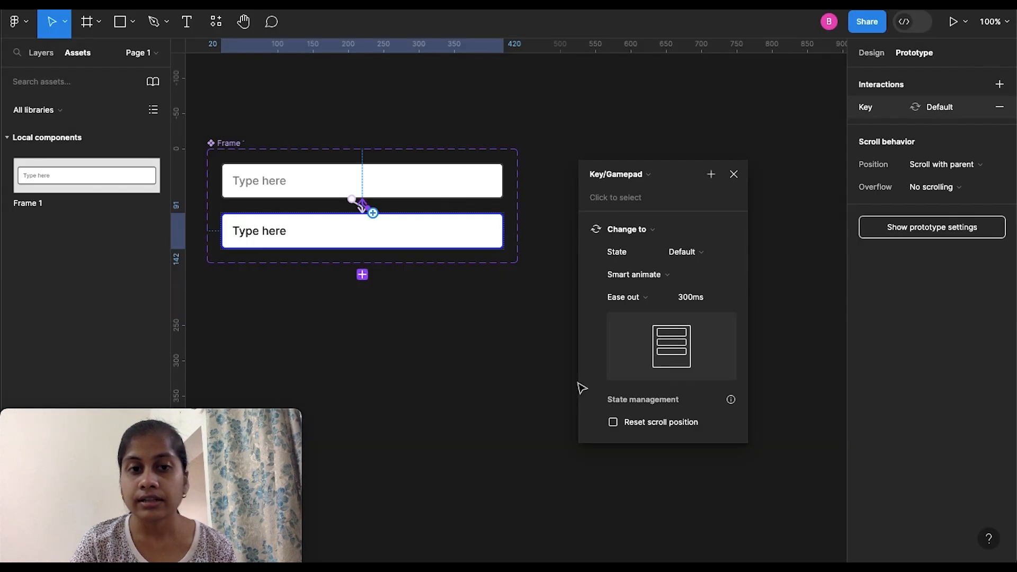
- Add a Conditional action to the Active variant's Key/Gamepad interaction and move its settings higher so the whole action fits
{"action": "left_click", "coordinate": [712, 176]}
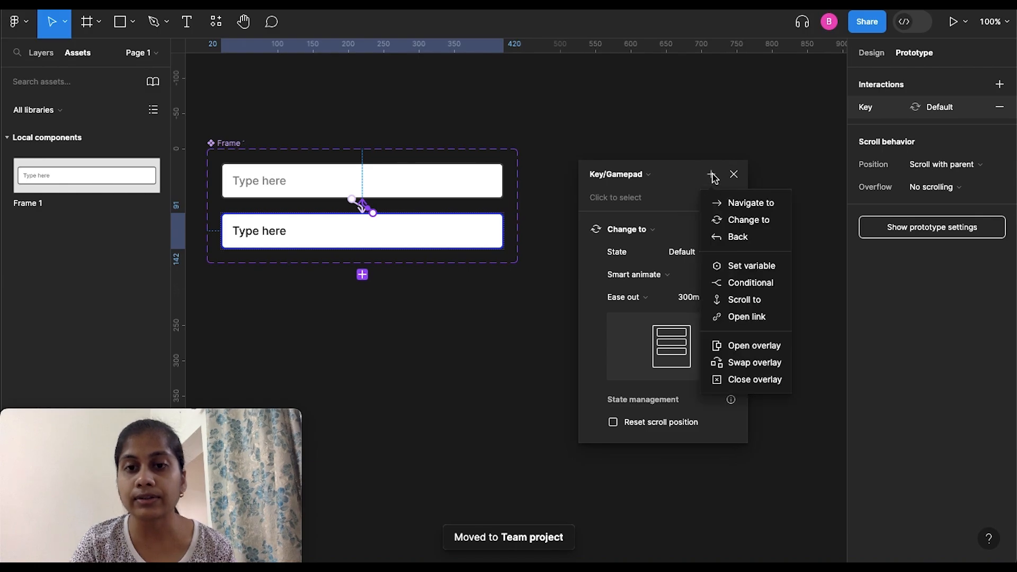
{"action": "left_click", "coordinate": [749, 286]}
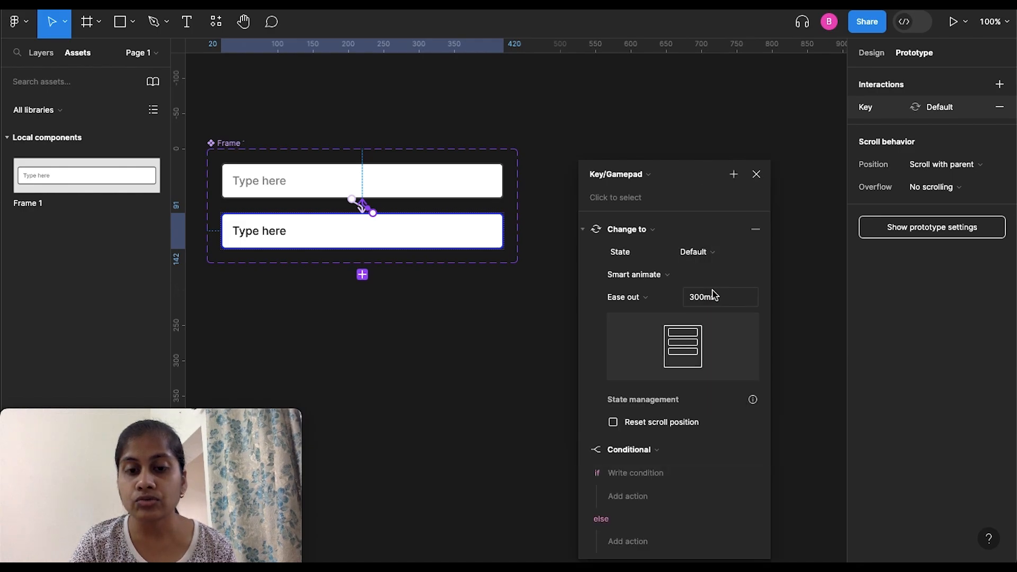
{"action": "scroll", "coordinate": [627, 451], "scroll_direction": "down", "scroll_amount": 3}
{"action": "scroll", "coordinate": [627, 453], "scroll_direction": "down", "scroll_amount": 1}
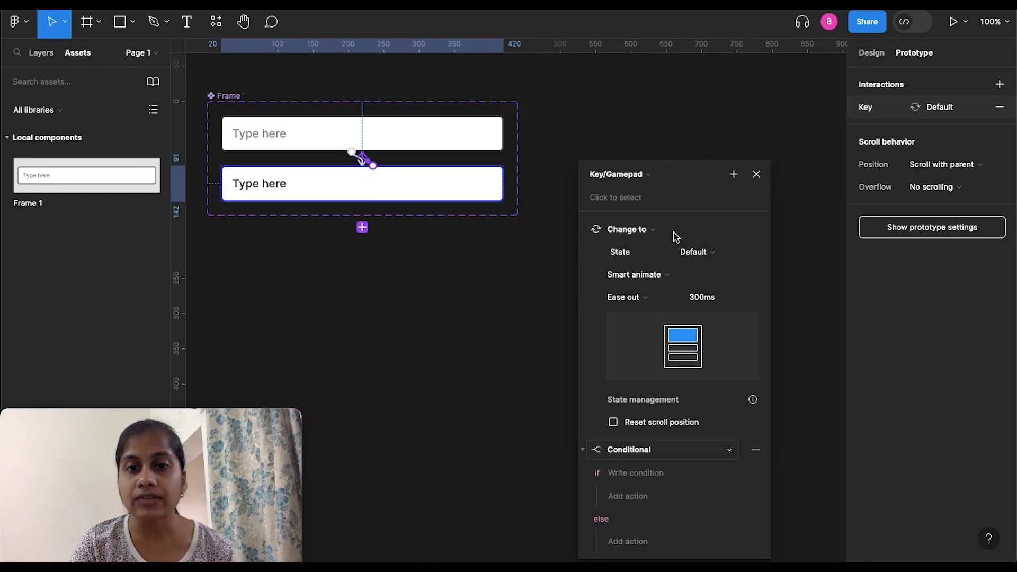
{"action": "scroll", "coordinate": [670, 257], "scroll_direction": "down", "scroll_amount": 1}
{"action": "left_click_drag", "start_coordinate": [682, 165], "coordinate": [682, 68]}
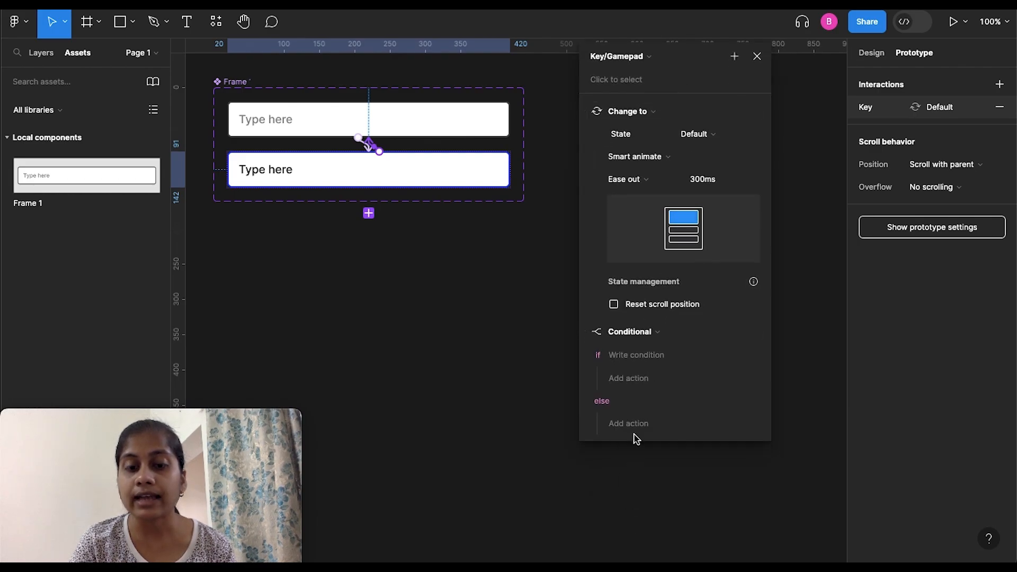
- Write the if condition of the Conditional action as txt-input == "Type here"
{"action": "left_click", "coordinate": [627, 355]}
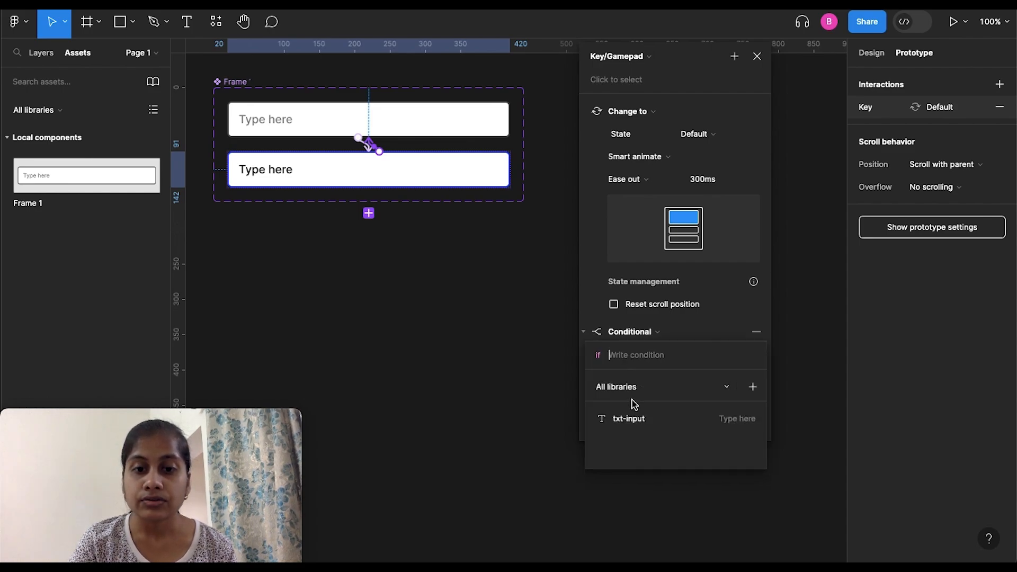
{"action": "left_click", "coordinate": [634, 427]}
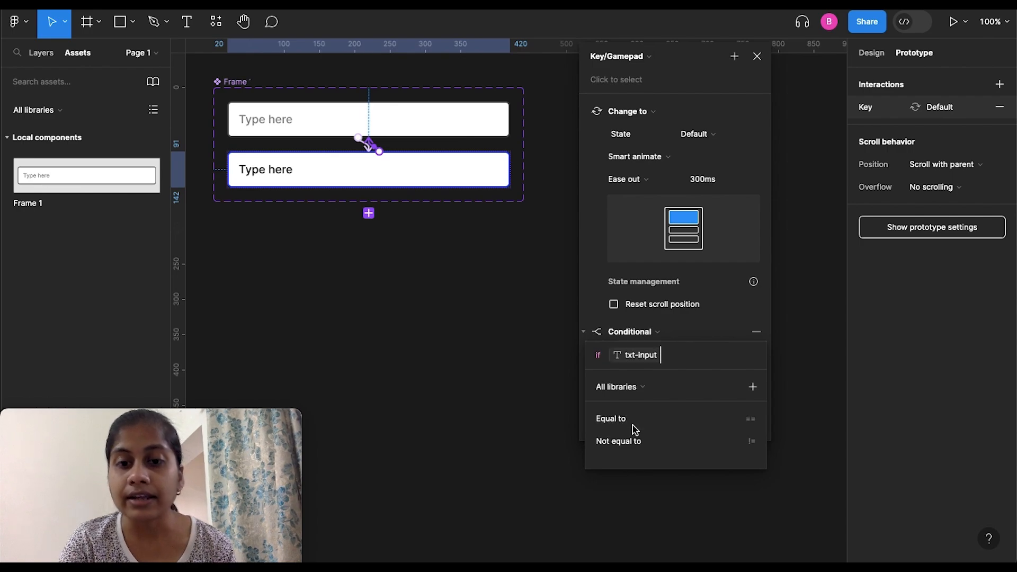
{"action": "type", "text": "== \""}
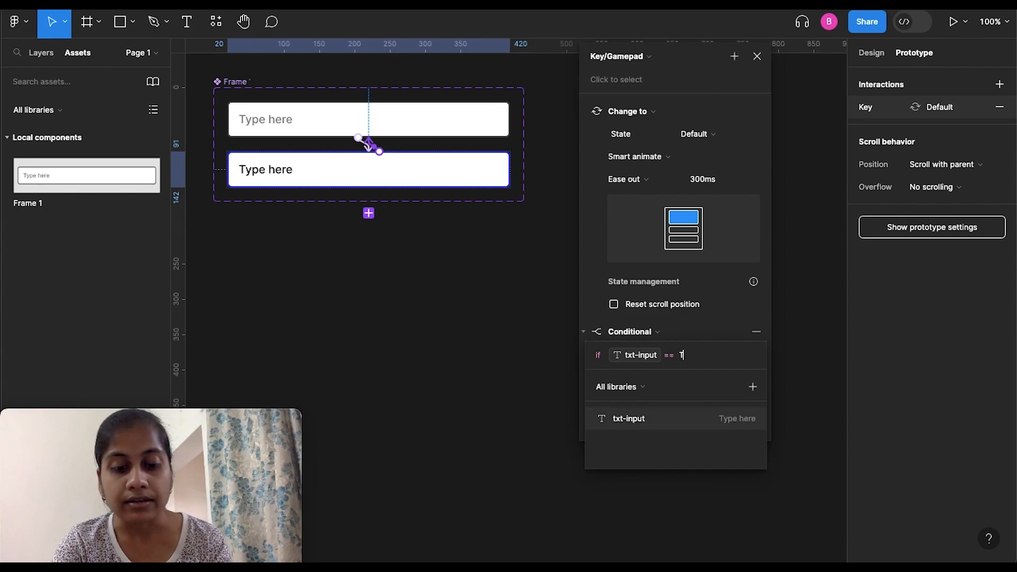
{"action": "type", "text": "Type he"}
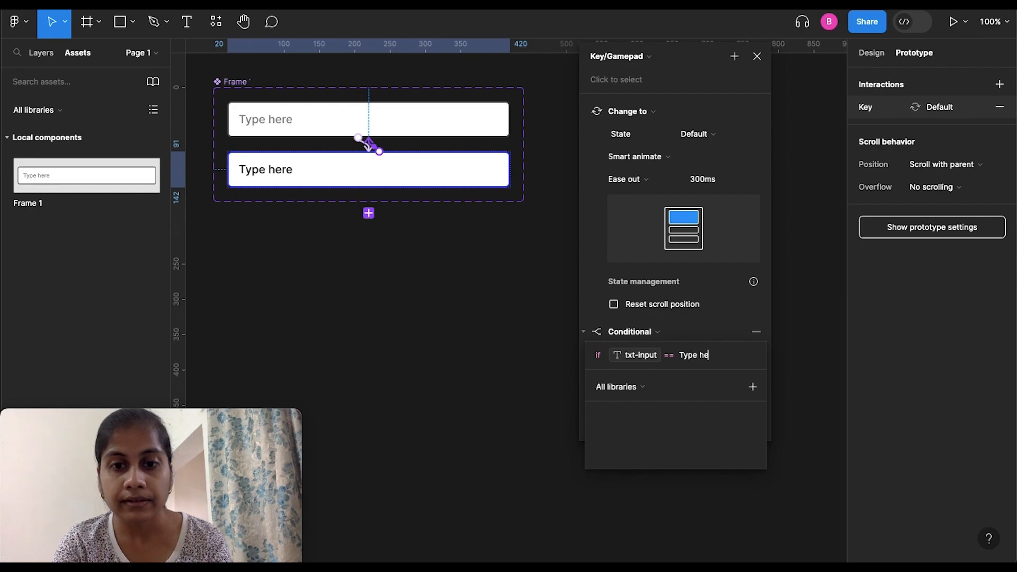
{"action": "type", "text": "re\""}
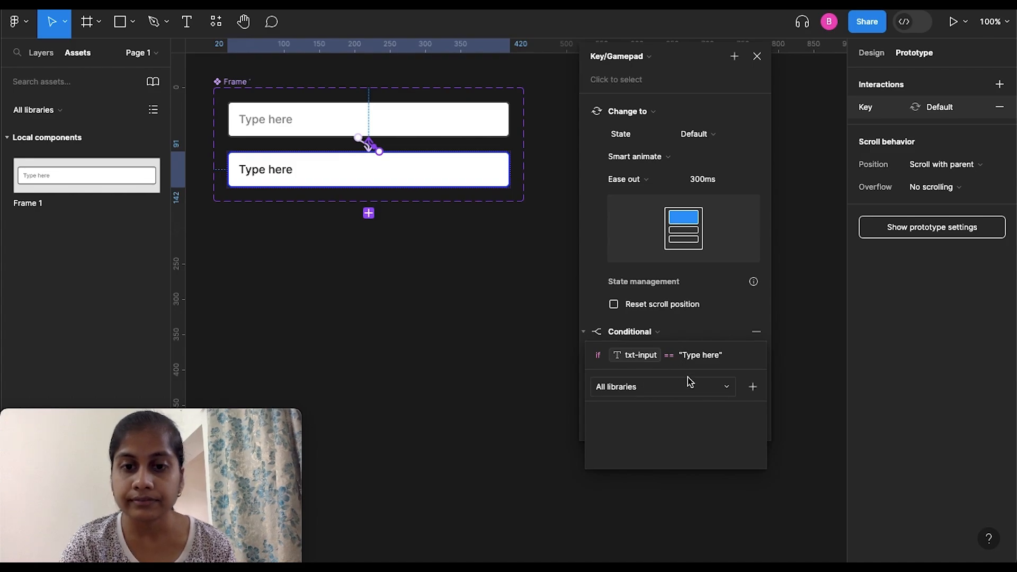
- Add a Set variable action under the if branch that sets txt-input to "a"
{"action": "left_click", "coordinate": [723, 386]}
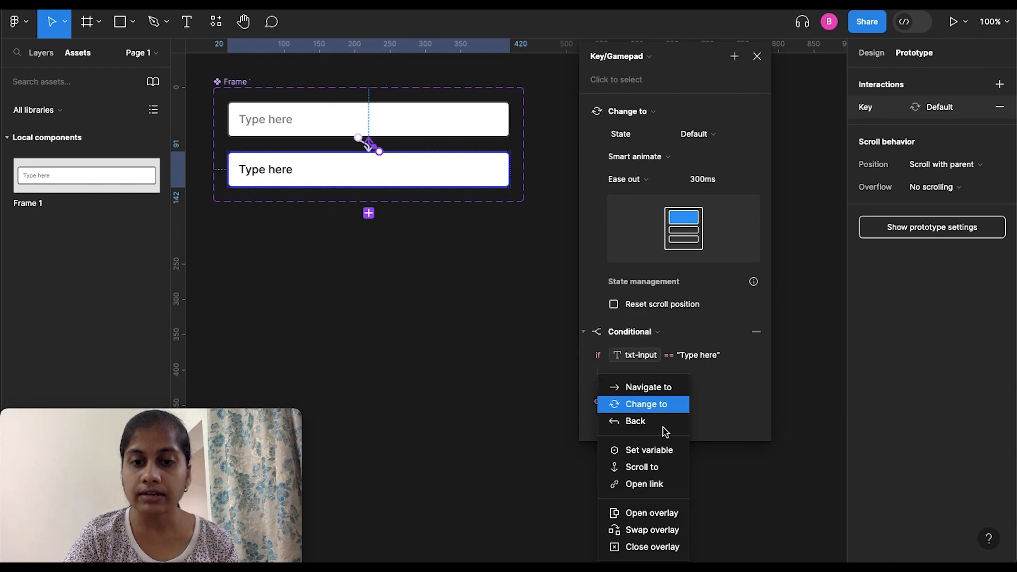
{"action": "left_click", "coordinate": [659, 454]}
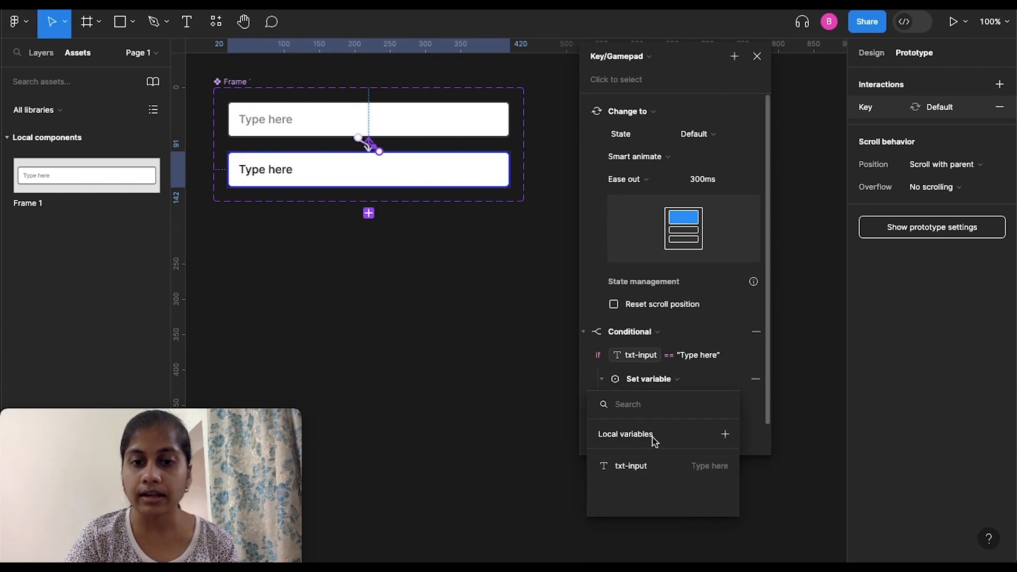
{"action": "left_click", "coordinate": [636, 466]}
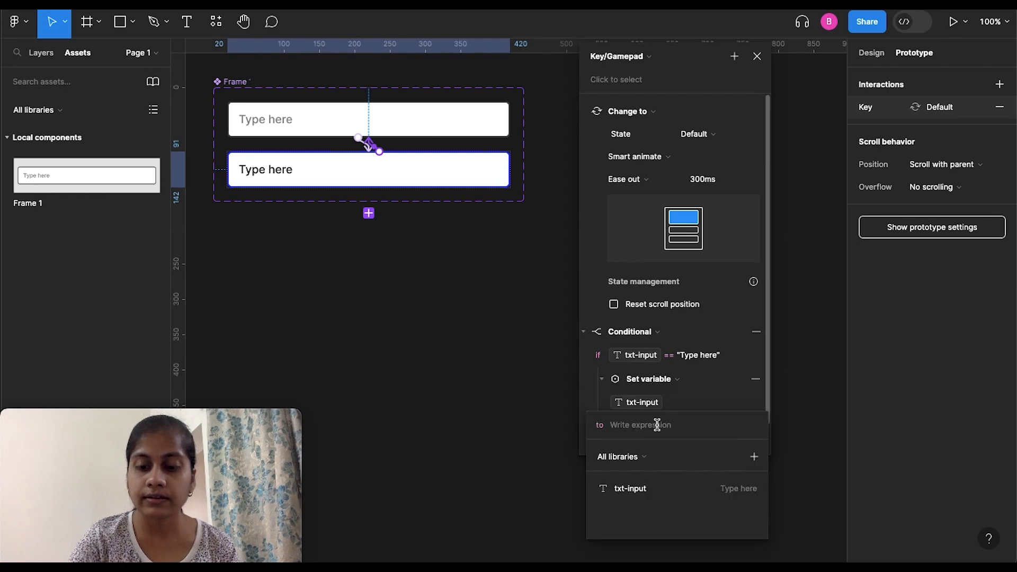
{"action": "type", "text": "\"a"}
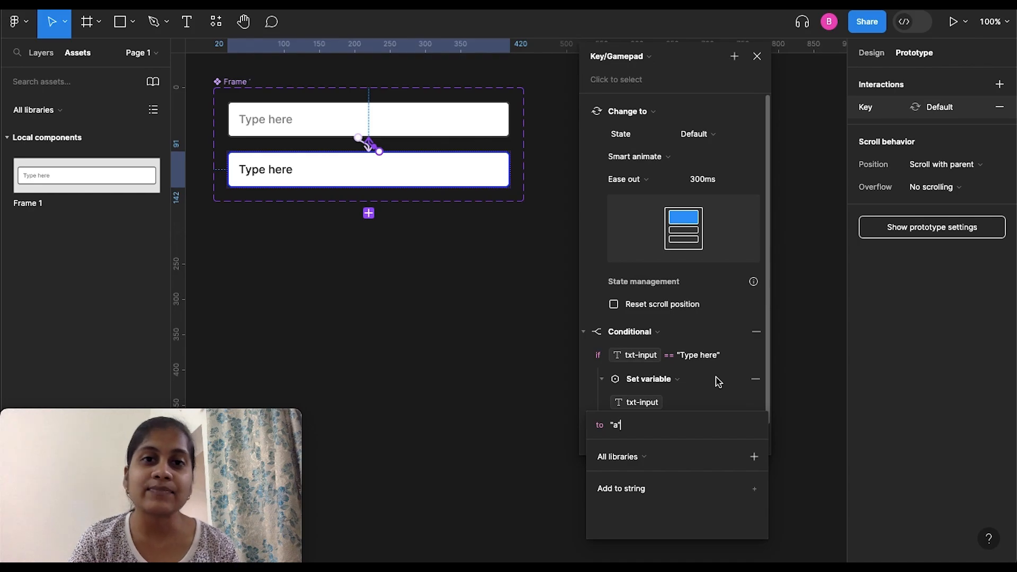
{"action": "left_click", "coordinate": [695, 401]}
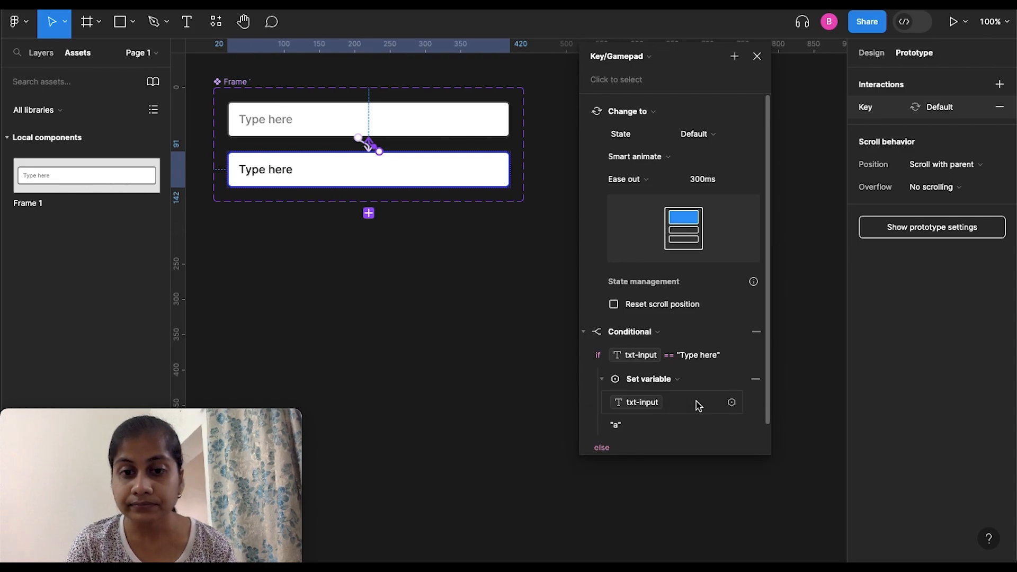
- Add a Set variable action under the else branch that sets txt-input to txt-input + "a", and close the interaction's settings
{"action": "scroll", "coordinate": [625, 442], "scroll_direction": "down", "scroll_amount": 1}
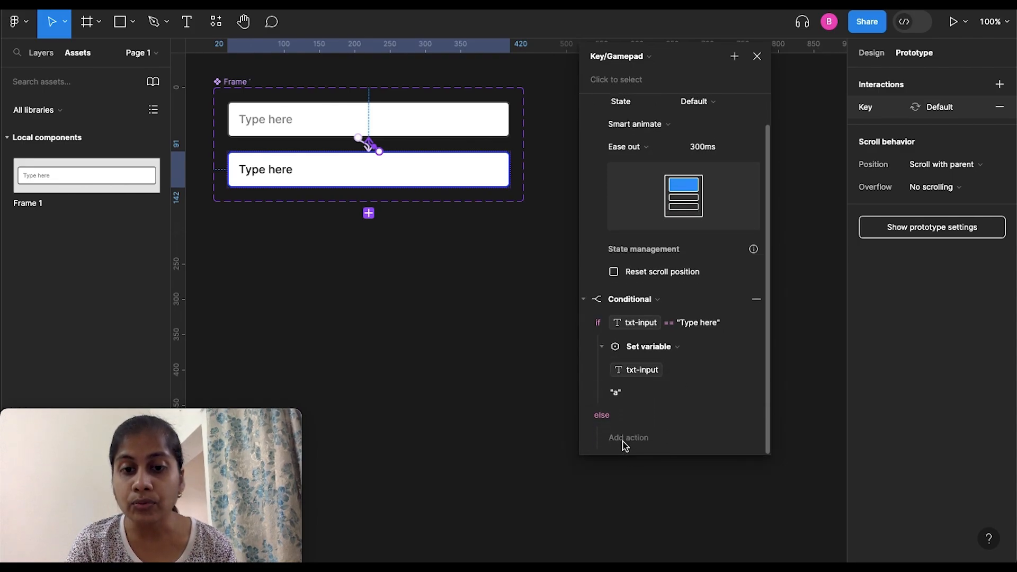
{"action": "left_click", "coordinate": [630, 438]}
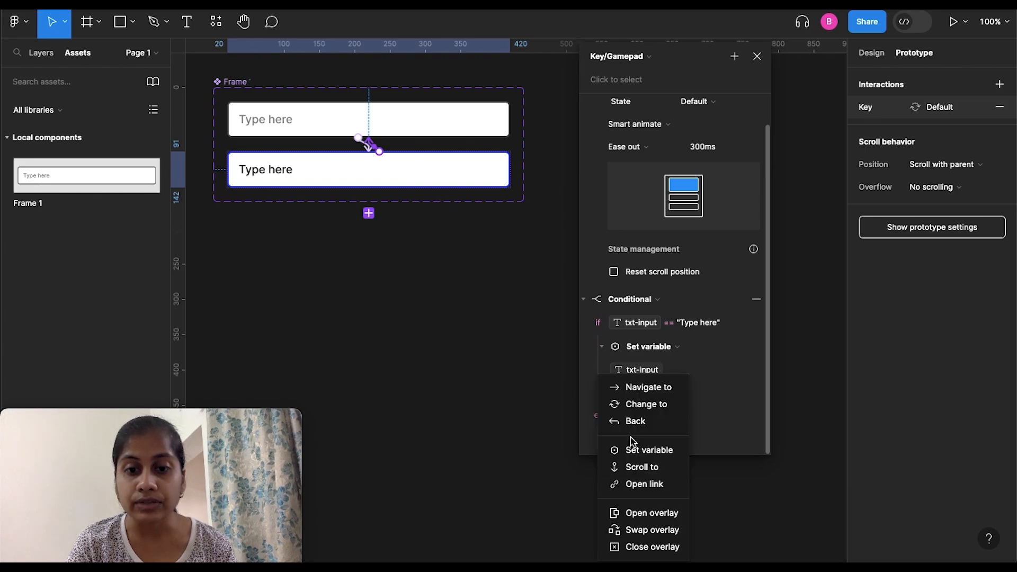
{"action": "left_click", "coordinate": [667, 450]}
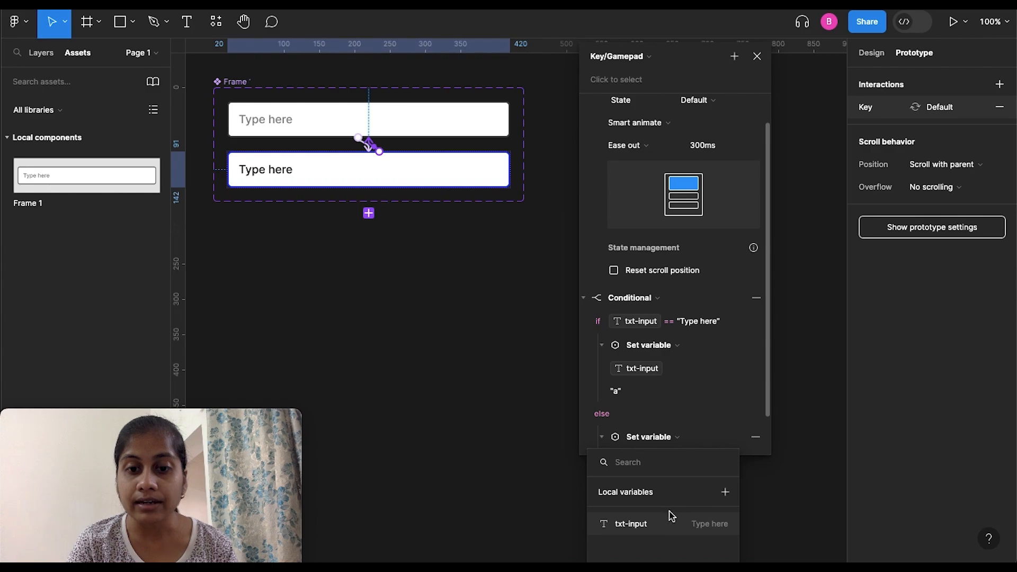
{"action": "left_click", "coordinate": [645, 527]}
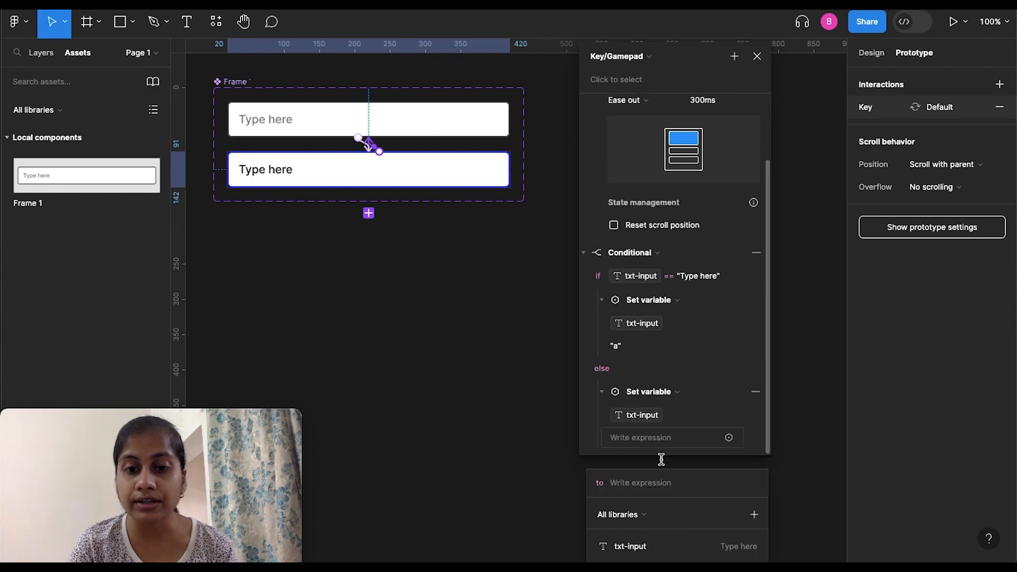
{"action": "left_click", "coordinate": [638, 551]}
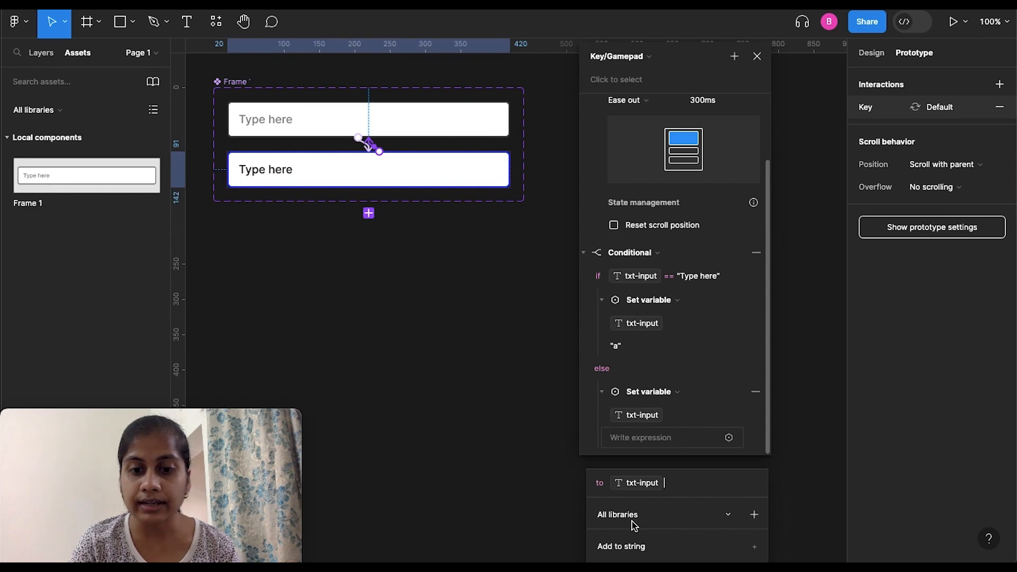
{"action": "type", "text": "+"}
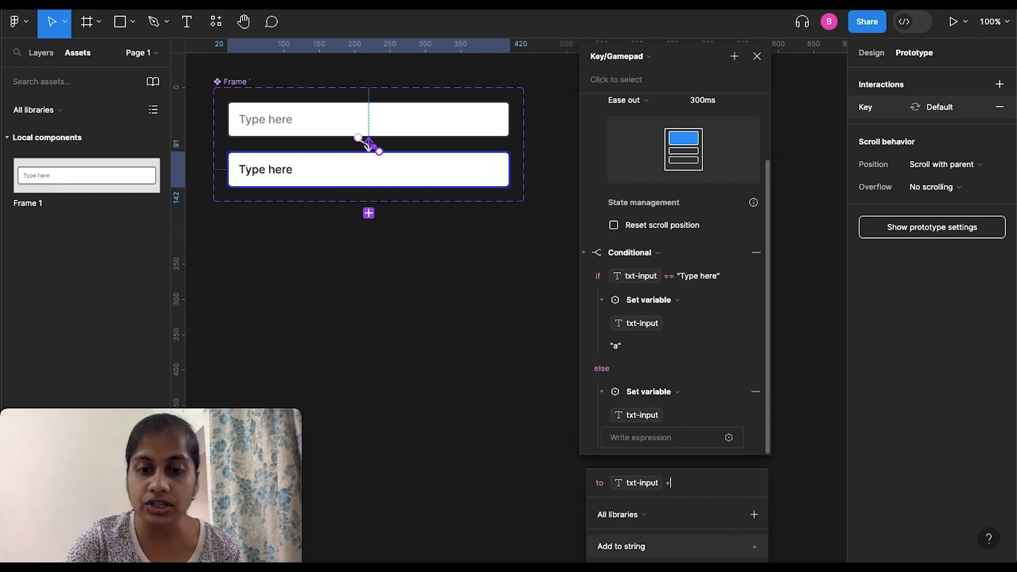
{"action": "type", "text": " a"}
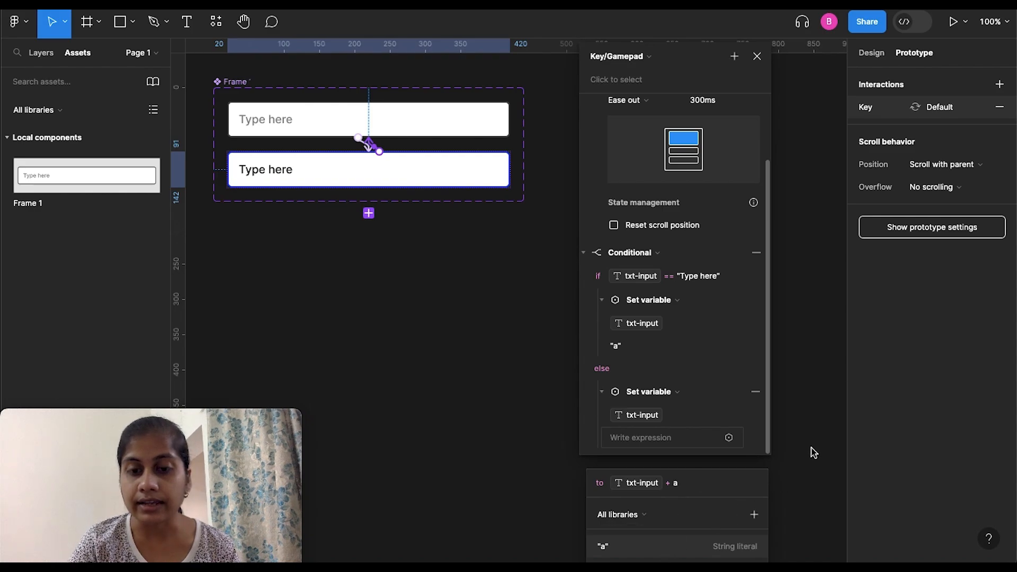
{"action": "key", "text": "Return"}
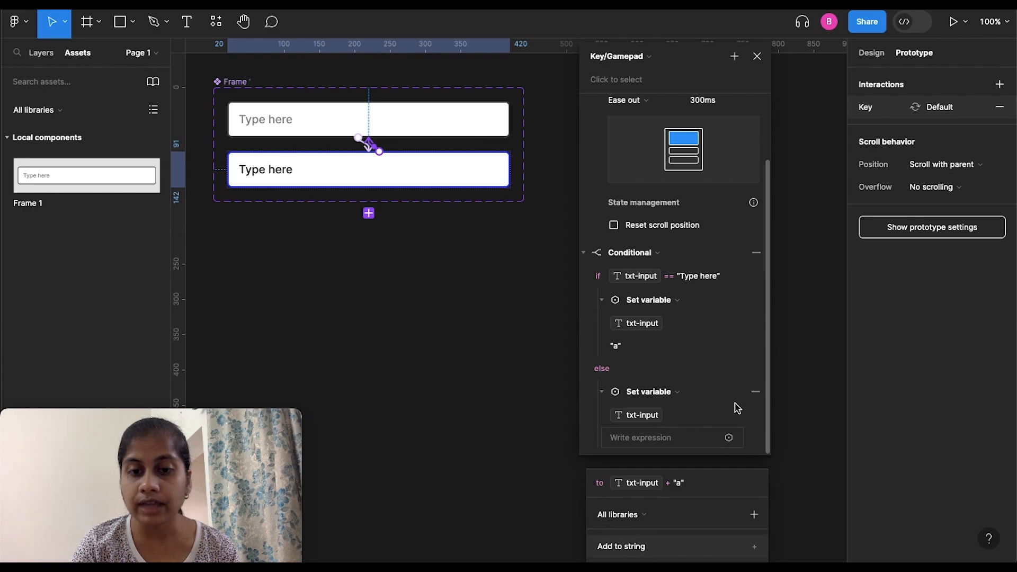
{"action": "key", "text": "Return"}
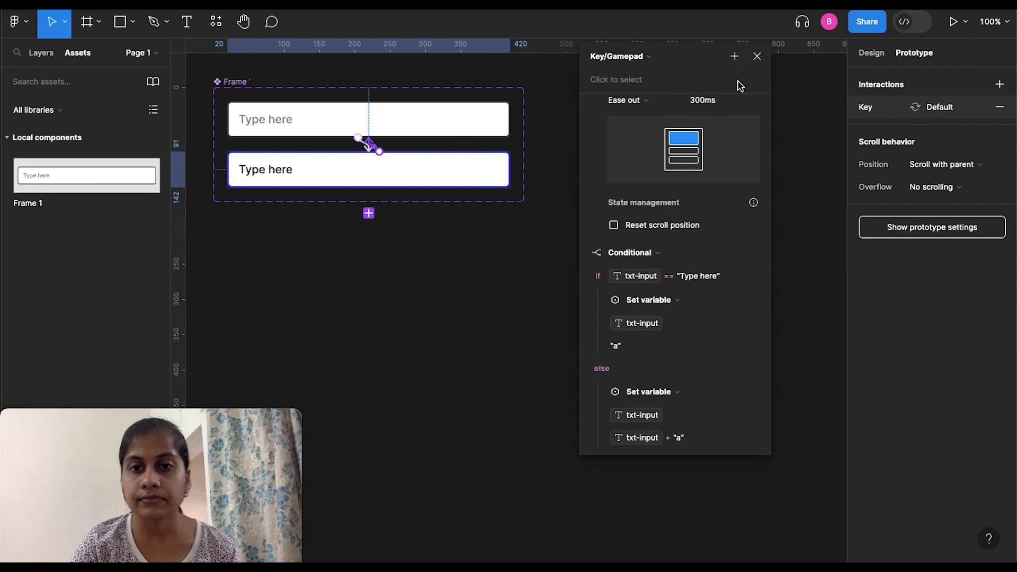
{"action": "scroll", "coordinate": [673, 138], "scroll_direction": "up", "scroll_amount": 3}
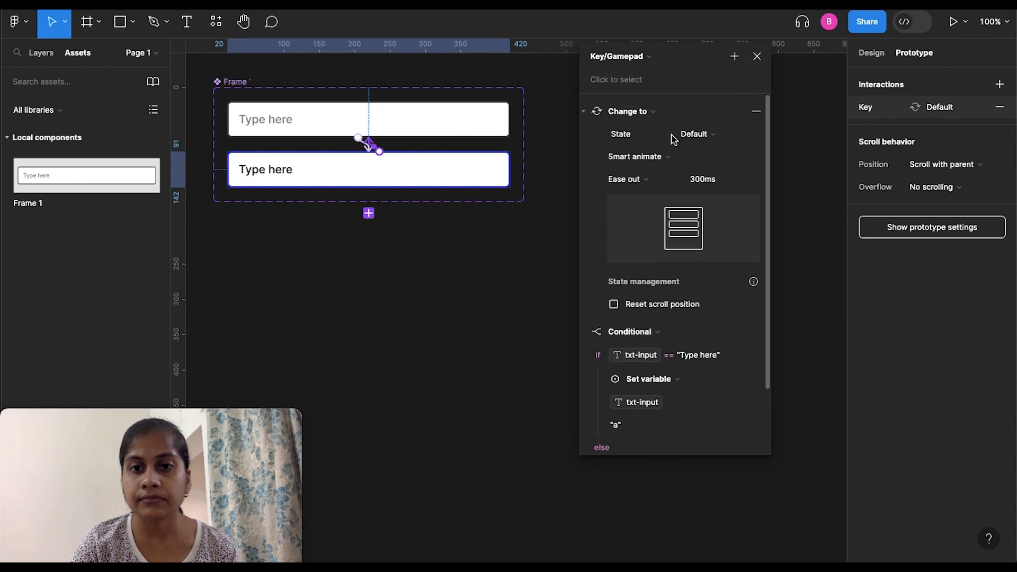
{"action": "left_click", "coordinate": [757, 55]}
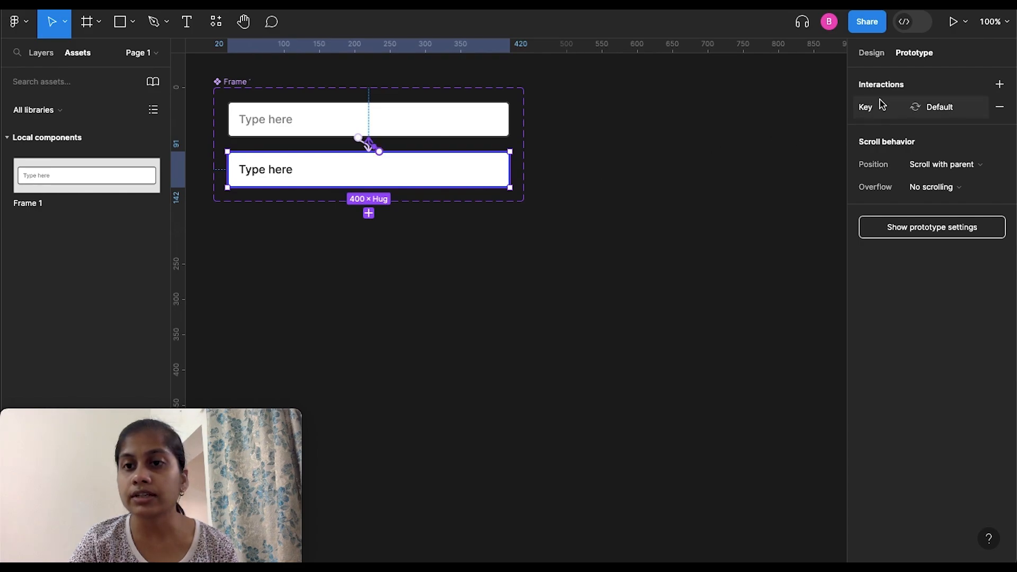
- Add another interaction to the Active variant with a Key/Gamepad trigger and a Conditional action
{"action": "left_click", "coordinate": [1001, 83]}
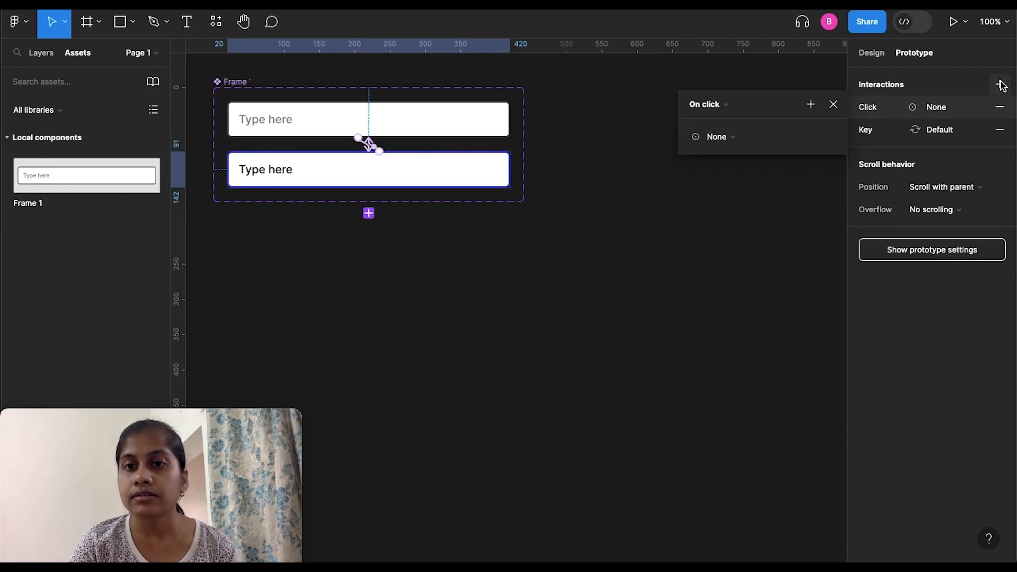
{"action": "left_click", "coordinate": [727, 105]}
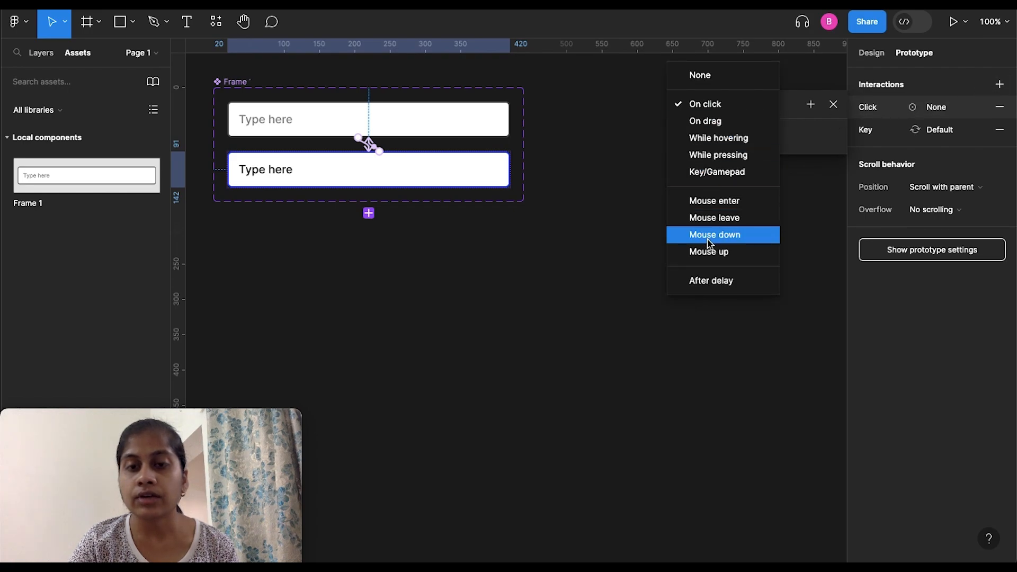
{"action": "left_click", "coordinate": [717, 173]}
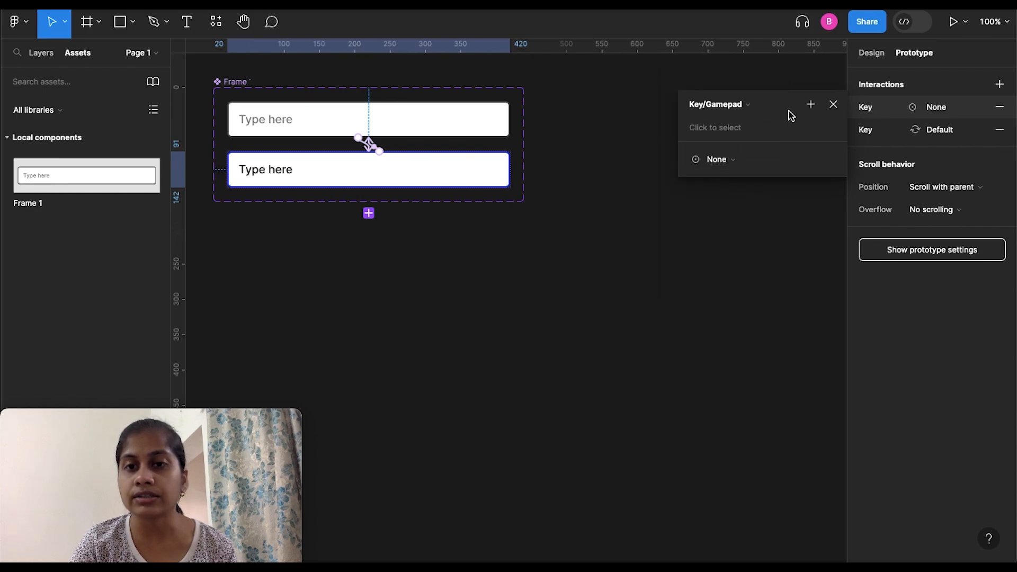
{"action": "left_click", "coordinate": [810, 105]}
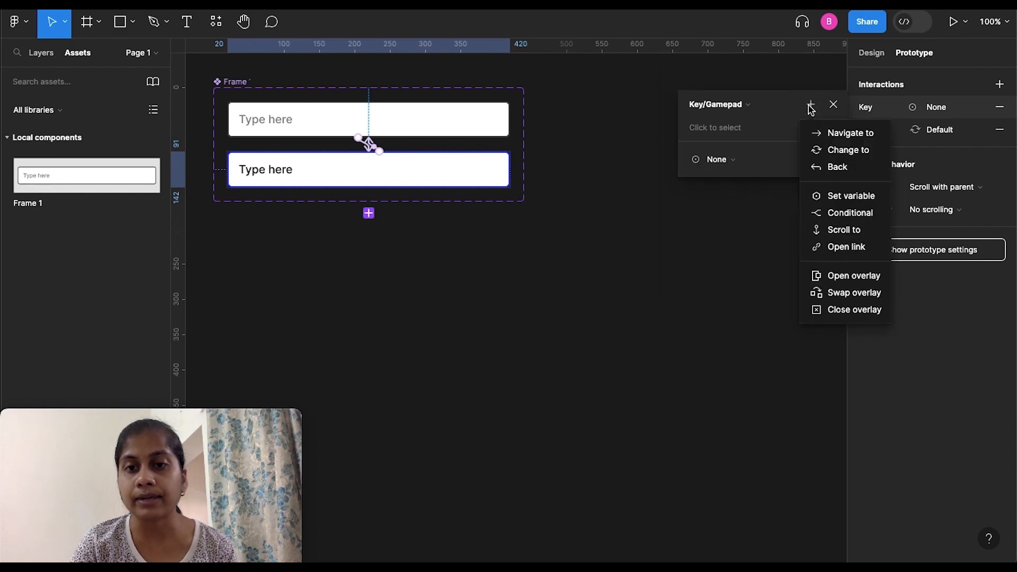
{"action": "left_click", "coordinate": [860, 218]}
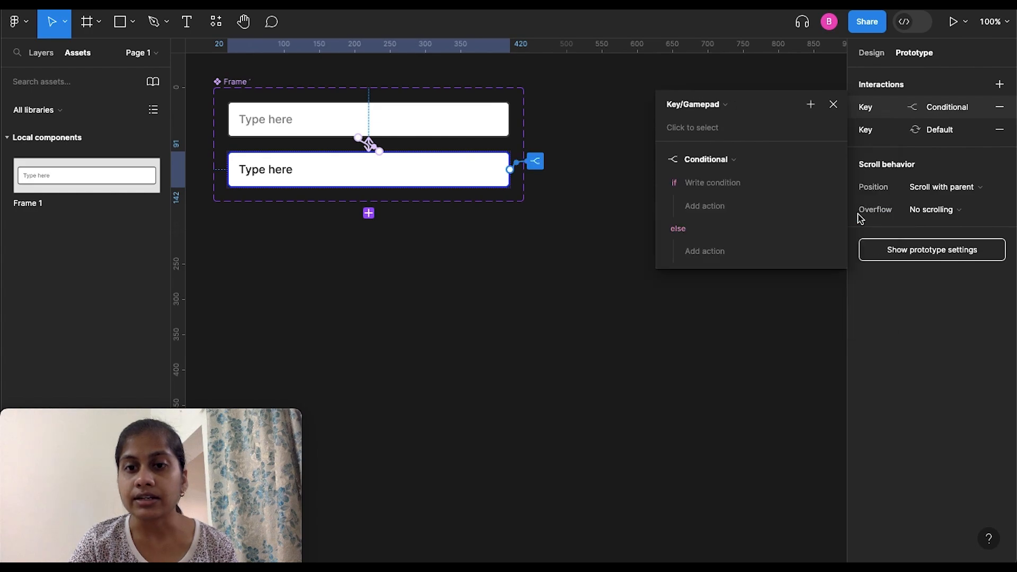
- Write the if condition of the new Key/Gamepad interaction as txt-input == "Type here"
{"action": "left_click", "coordinate": [714, 185]}
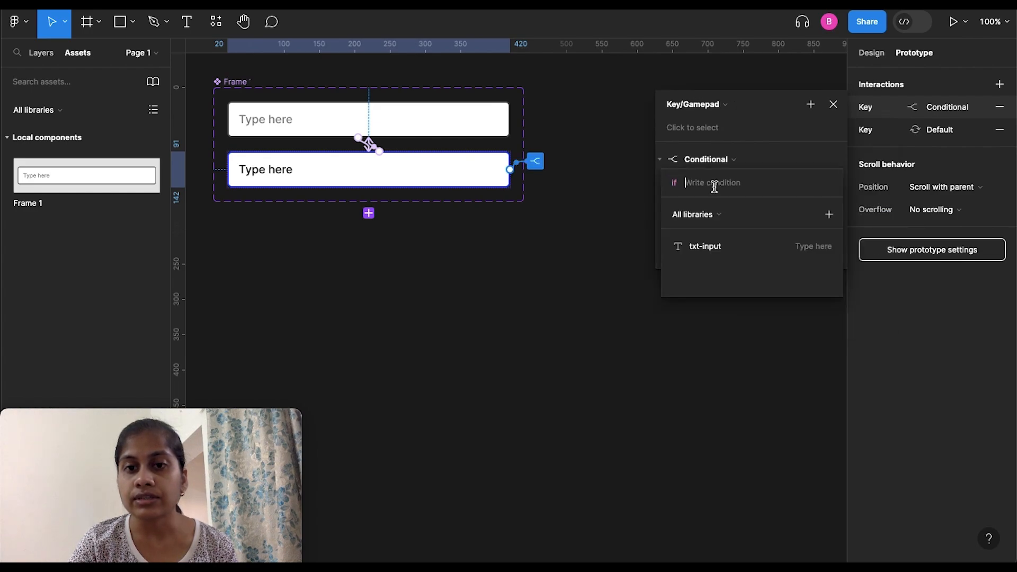
{"action": "left_click", "coordinate": [713, 247]}
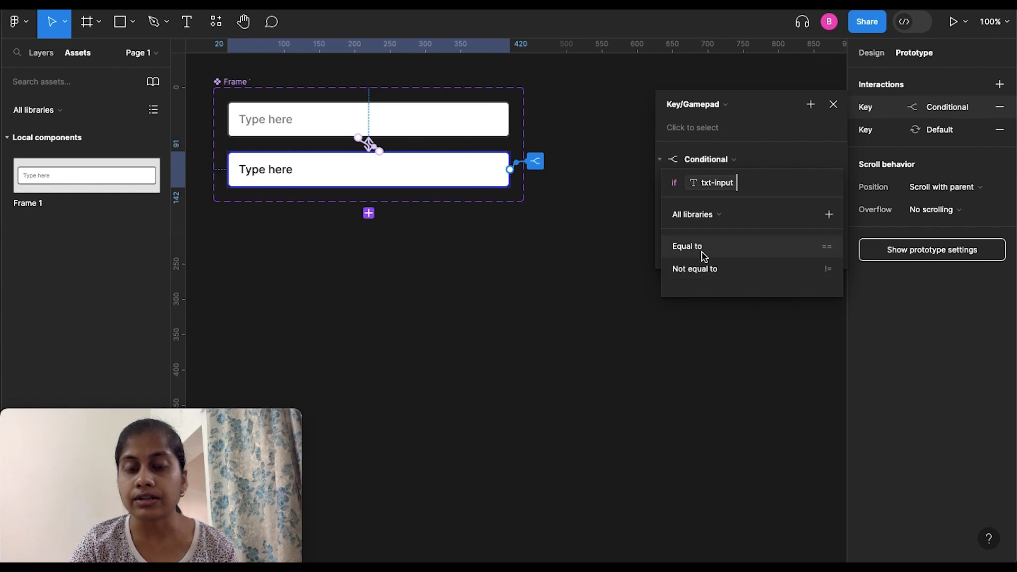
{"action": "left_click", "coordinate": [702, 250]}
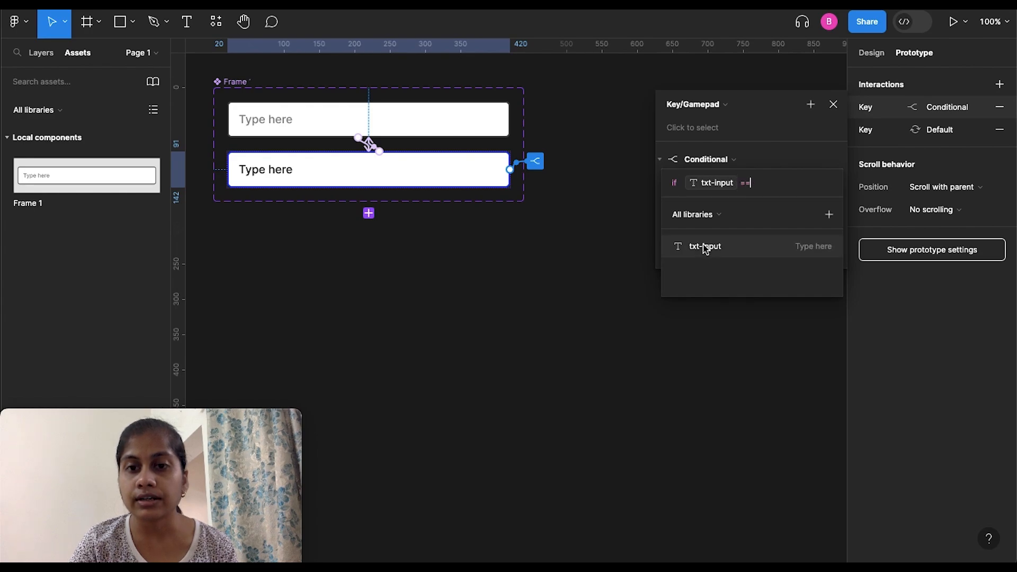
{"action": "type", "text": "Ty"}
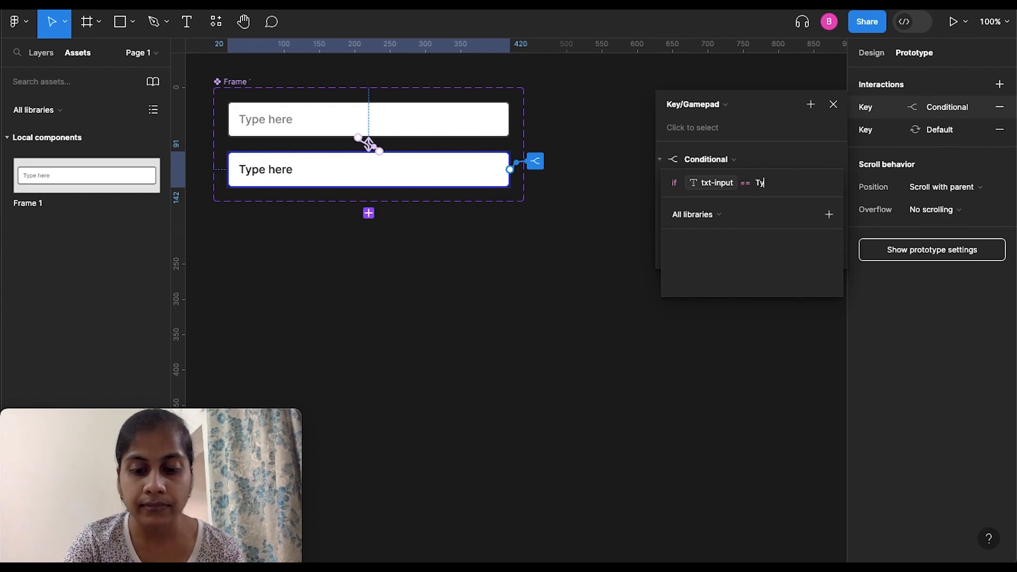
{"action": "type", "text": "pe here'"}
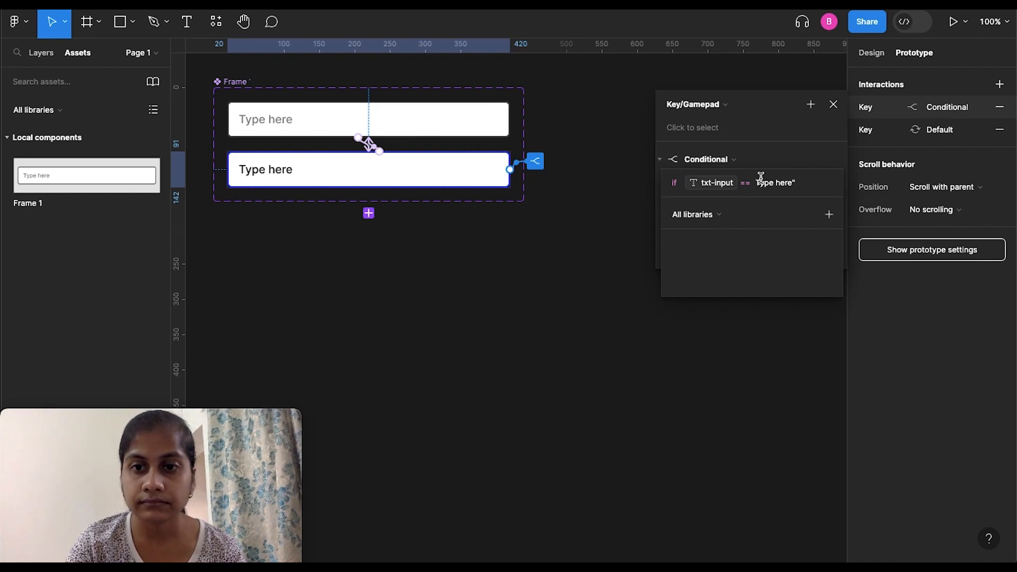
{"action": "left_click", "coordinate": [756, 182]}
{"action": "type", "text": "\""}
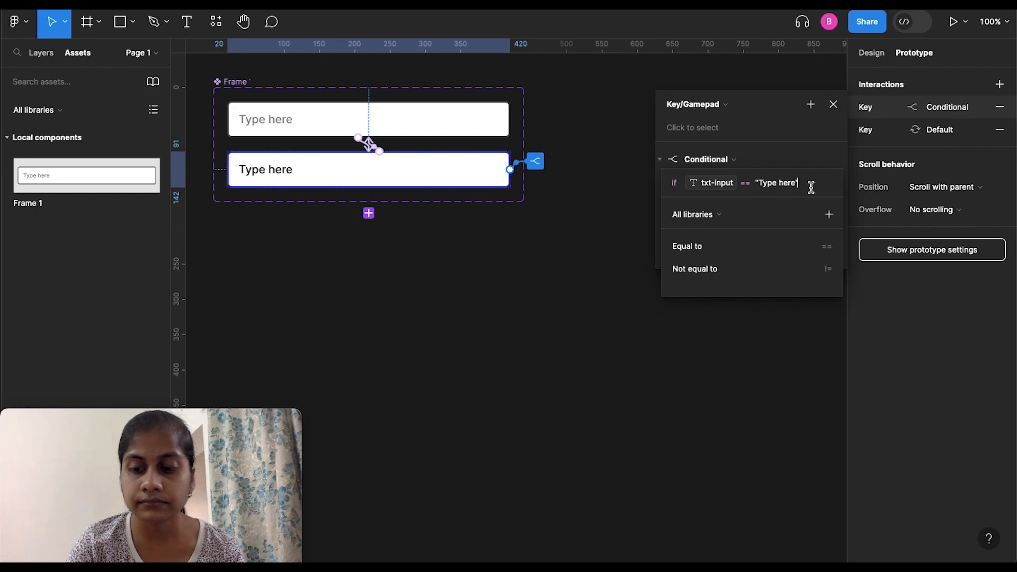
{"action": "key", "text": "Return"}
- Add a Set variable action under the if branch that sets txt-input to "b"
{"action": "left_click", "coordinate": [721, 207]}
{"action": "left_click", "coordinate": [726, 298]}
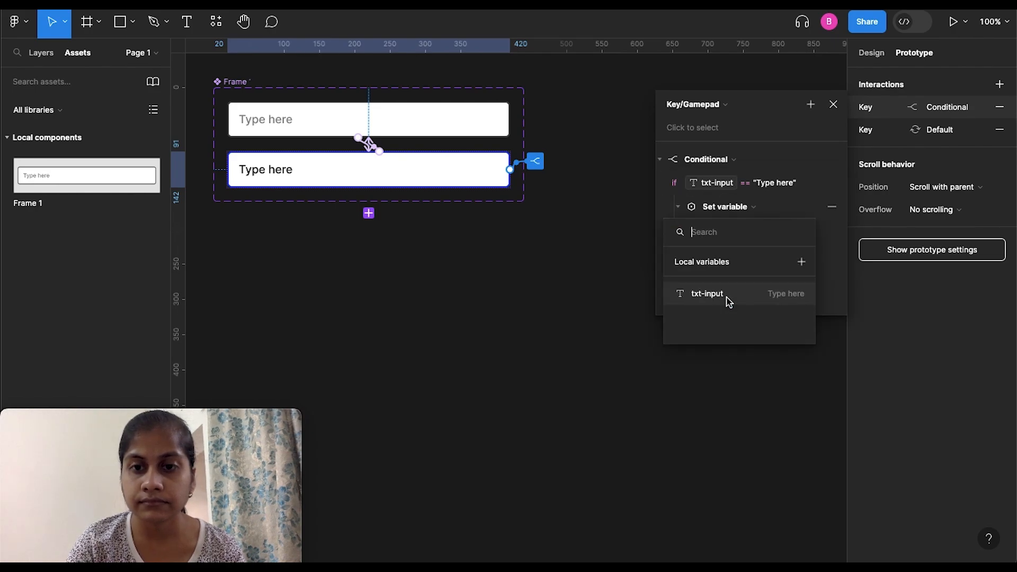
{"action": "left_click", "coordinate": [728, 301]}
{"action": "type", "text": "\"b\""}
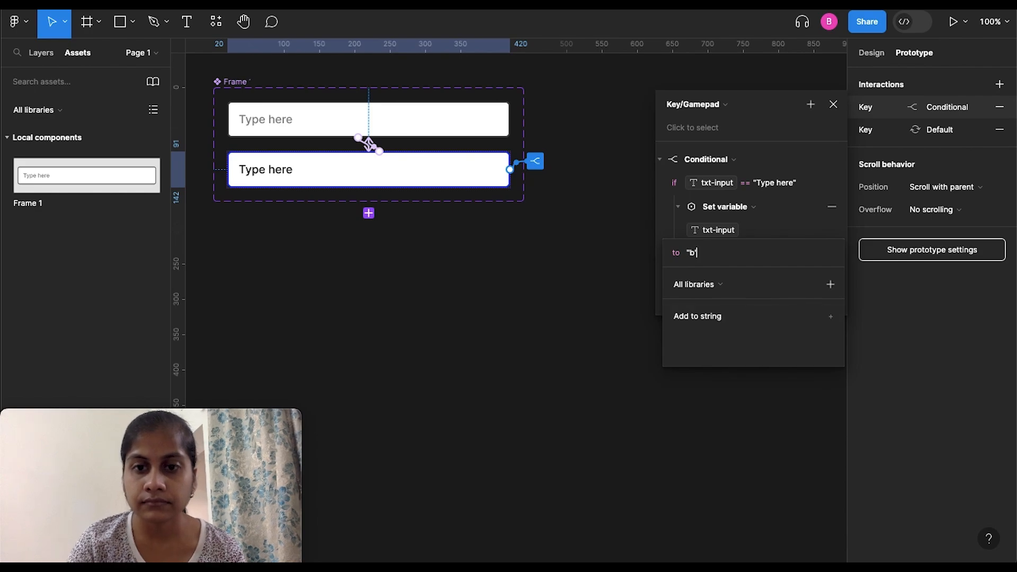
{"action": "key", "text": "Return"}
- Add a Set variable action under the else branch that sets txt-input to txt-input + "b", and close the interaction's settings
{"action": "left_click", "coordinate": [707, 298]}
{"action": "left_click", "coordinate": [720, 388]}
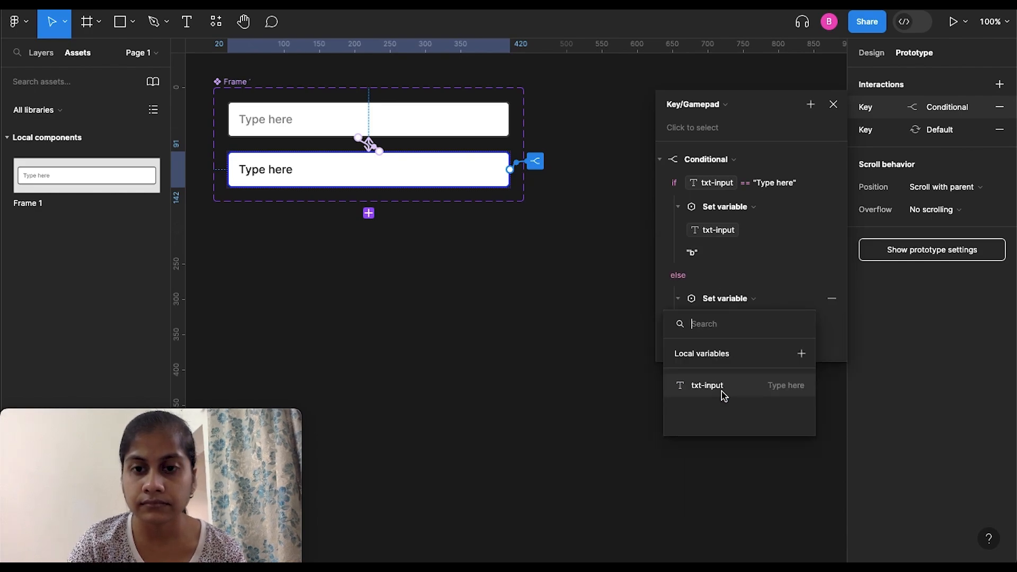
{"action": "left_click", "coordinate": [720, 390]}
{"action": "left_click", "coordinate": [715, 415]}
{"action": "type", "text": "+ b"}
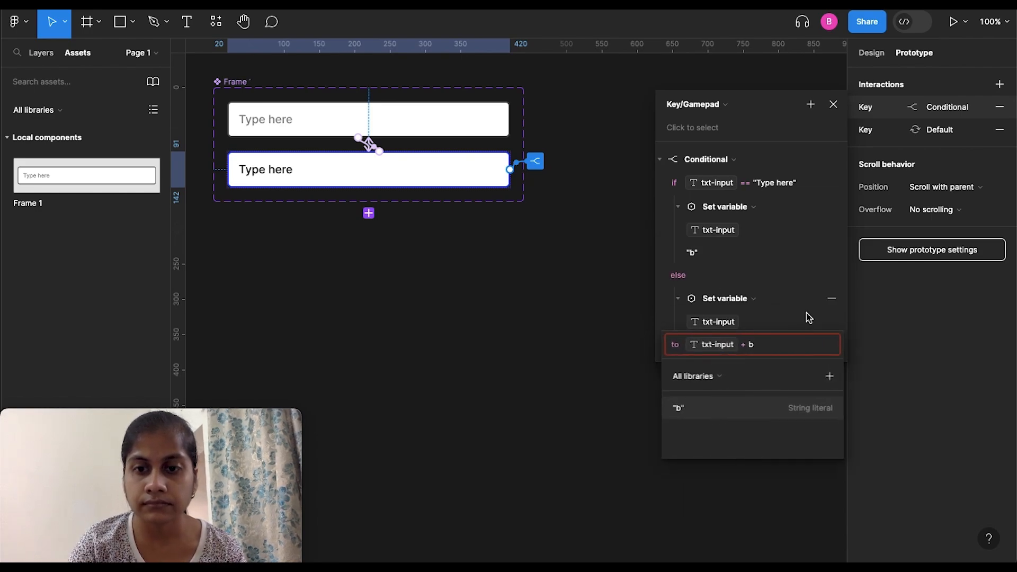
{"action": "left_click", "coordinate": [746, 417]}
{"action": "left_click", "coordinate": [833, 104]}
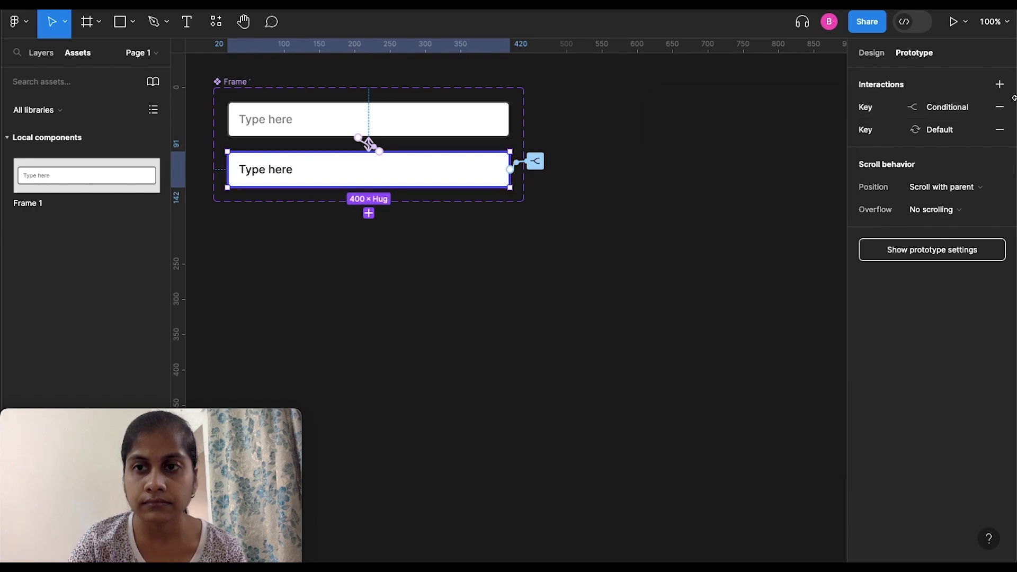
- Add a further interaction to the Active variant with a Conditional action, keeping the On click trigger
{"action": "left_click", "coordinate": [1000, 84]}
{"action": "left_click", "coordinate": [809, 105]}
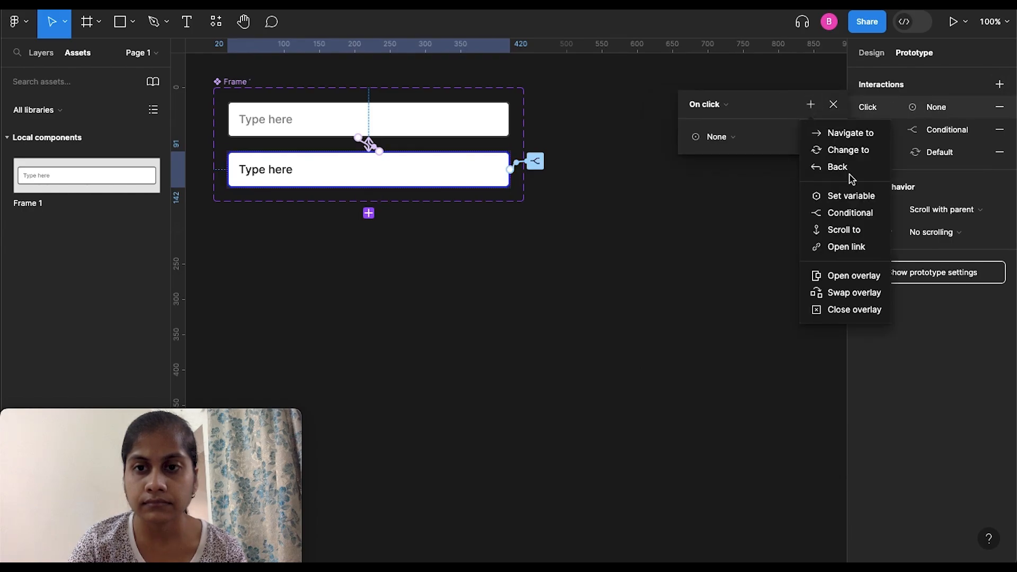
{"action": "left_click", "coordinate": [866, 217]}
- Write the if condition of the On click interaction as txt-input == "Type here"
{"action": "left_click", "coordinate": [712, 160]}
{"action": "left_click", "coordinate": [721, 224]}
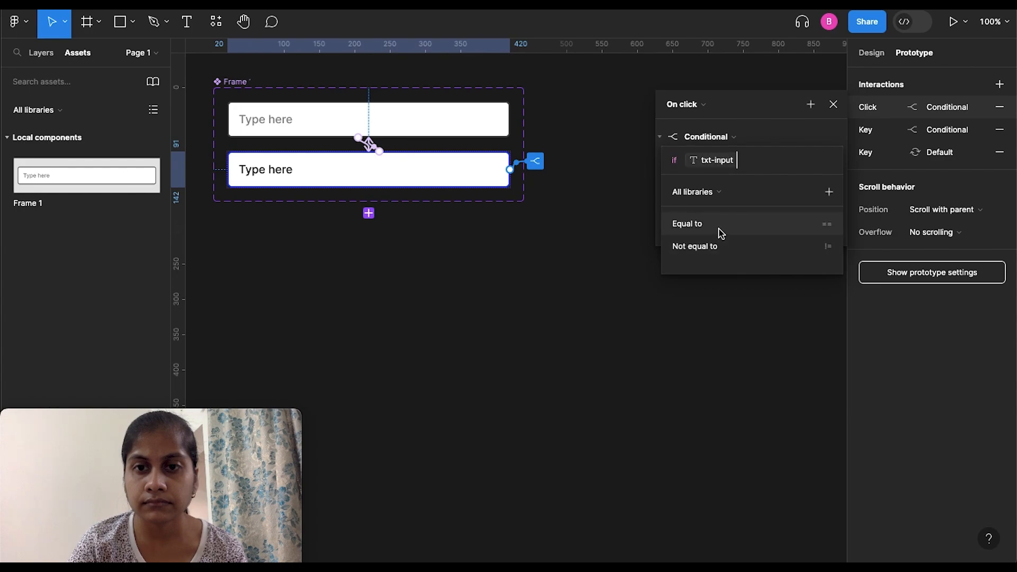
{"action": "left_click", "coordinate": [720, 230]}
{"action": "type", "text": "\"Type here\""}
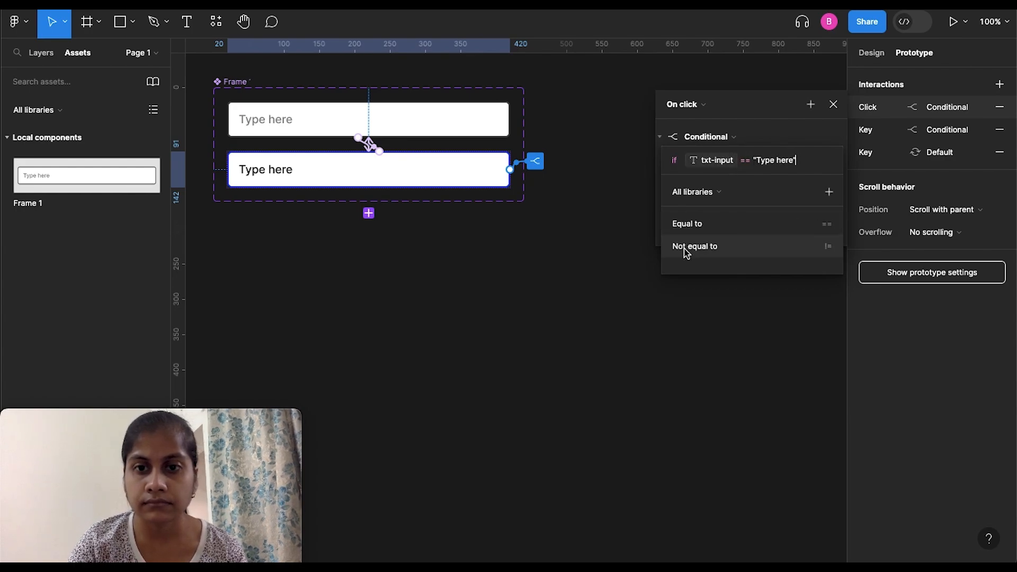
{"action": "key", "text": "Return"}
{"action": "key", "text": "BackSpace"}
{"action": "left_click", "coordinate": [756, 163]}
{"action": "key", "text": "BackSpace"}
{"action": "key", "text": "BackSpace"}
{"action": "key", "text": "super+z"}
{"action": "type", "text": "="}
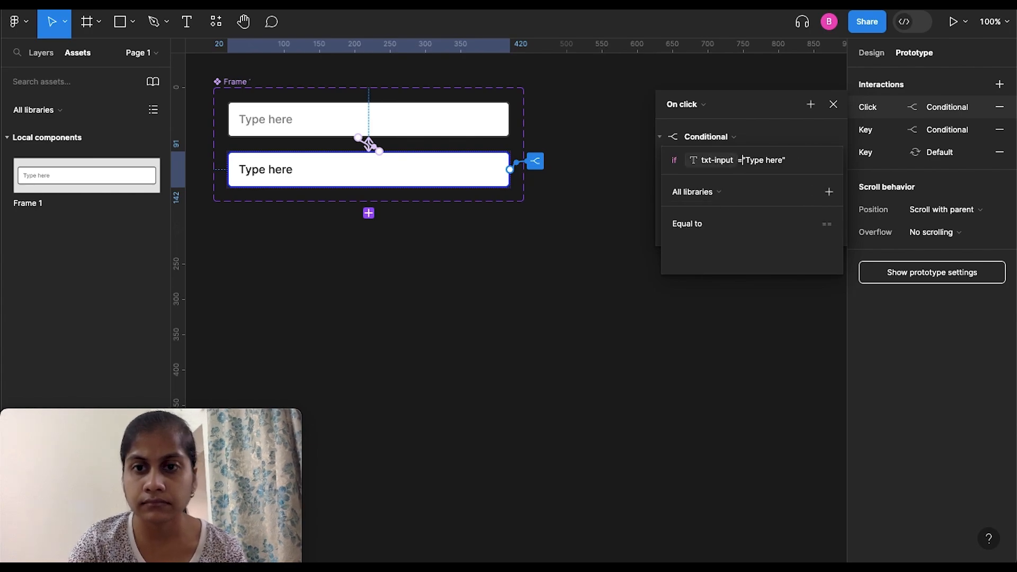
{"action": "left_click", "coordinate": [702, 225]}
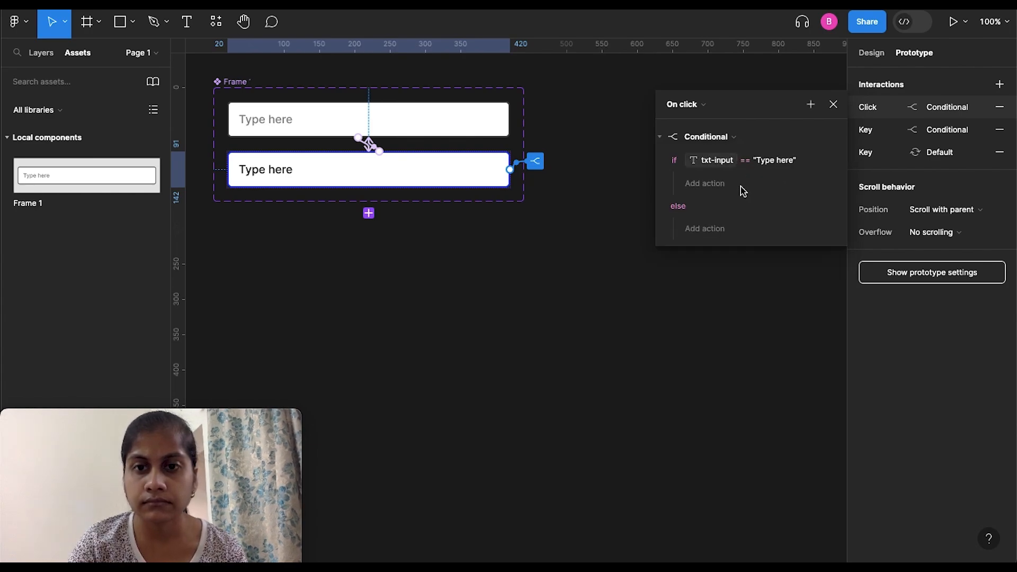
- Add a Set variable action under the if branch that sets txt-input to "h"
{"action": "left_click", "coordinate": [713, 184]}
{"action": "left_click", "coordinate": [735, 273]}
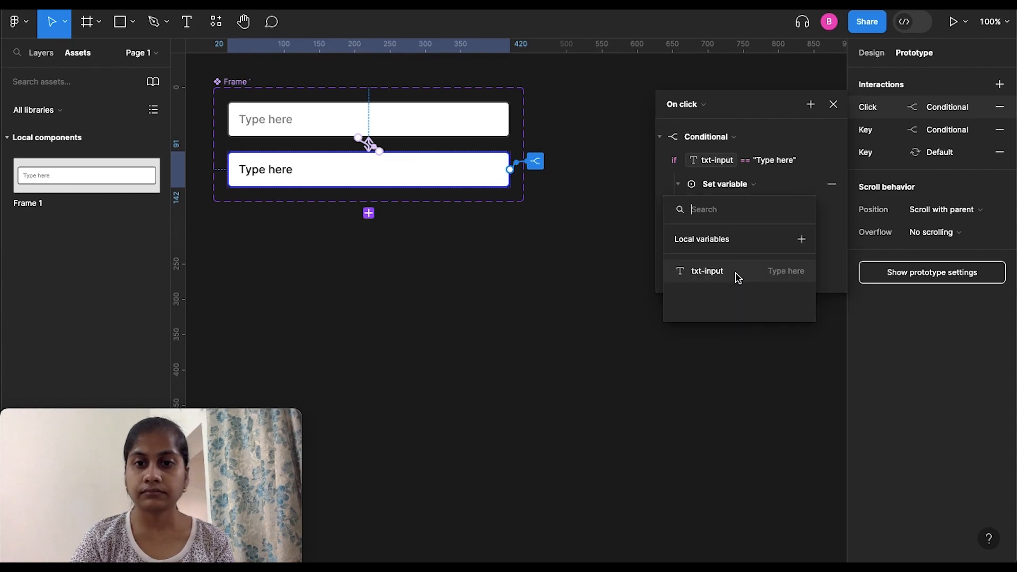
{"action": "left_click", "coordinate": [735, 274]}
{"action": "type", "text": "h"}
{"action": "key", "text": "Return"}
- Add a Set variable action under the else branch that sets txt-input to txt-input + "h", and close the interaction's settings
{"action": "left_click", "coordinate": [704, 275]}
{"action": "left_click", "coordinate": [726, 367]}
{"action": "left_click", "coordinate": [710, 359]}
{"action": "left_click", "coordinate": [710, 384]}
{"action": "type", "text": "+ \""}
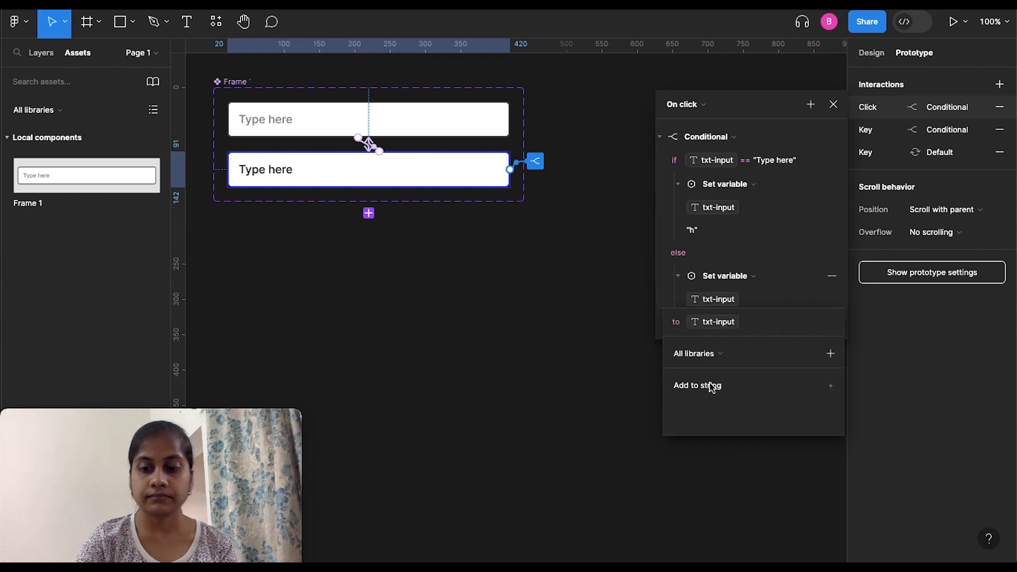
{"action": "type", "text": "h"}
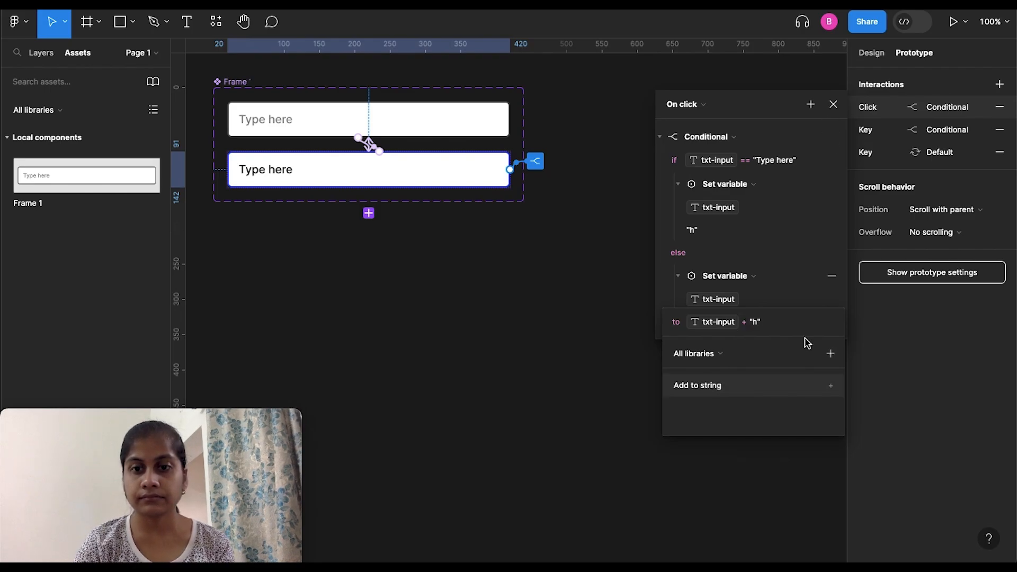
{"action": "key", "text": "Return"}
{"action": "left_click", "coordinate": [833, 105]}
- Add a new interaction to the Active variant and set its trigger to Key/Gamepad
{"action": "left_click", "coordinate": [1000, 84]}
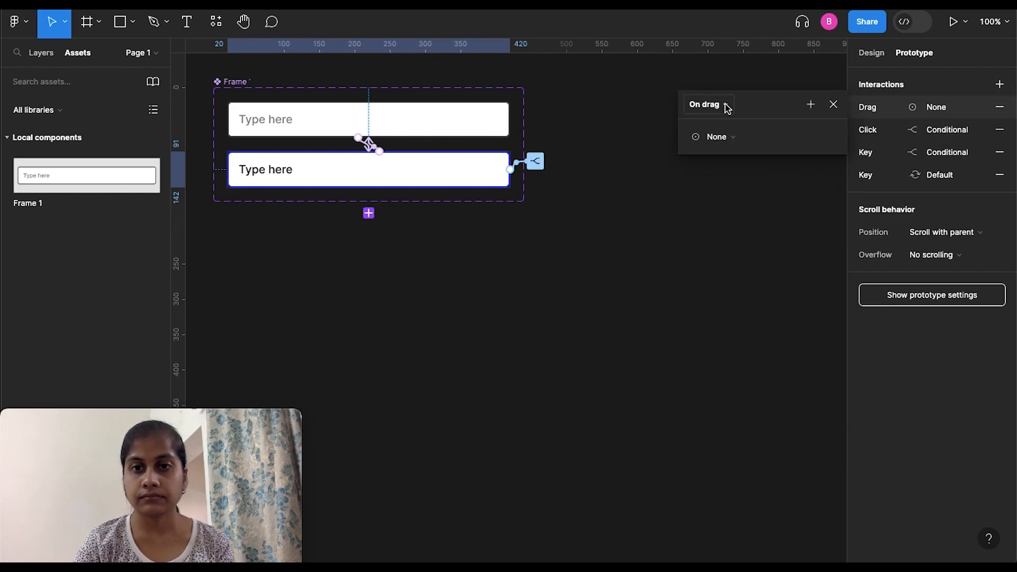
{"action": "left_click", "coordinate": [811, 105]}
{"action": "left_click", "coordinate": [731, 107]}
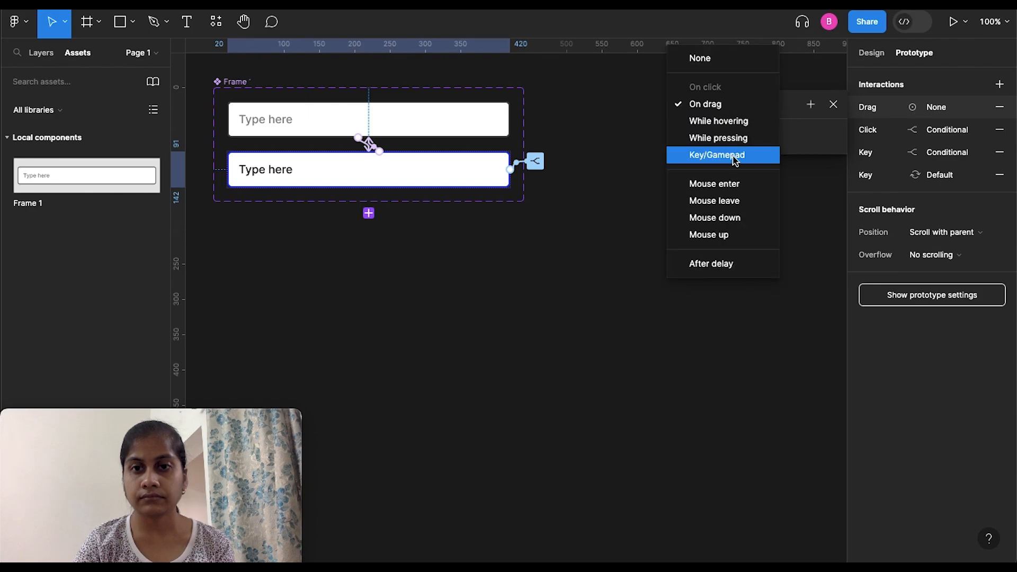
{"action": "left_click", "coordinate": [730, 154]}
- Set the trigger of the Conditional interaction that writes "h" to Key/Gamepad
{"action": "left_click", "coordinate": [878, 133]}
{"action": "left_click", "coordinate": [683, 104]}
{"action": "left_click", "coordinate": [694, 170]}
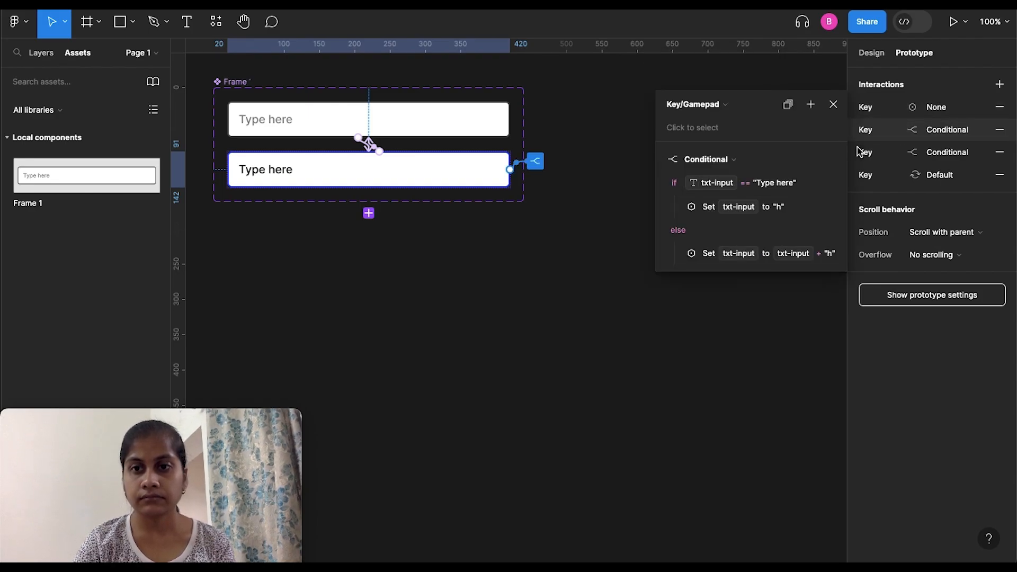
- Reopen the Key interaction that has no action and add a Conditional action to it
{"action": "left_click", "coordinate": [868, 107]}
{"action": "left_click", "coordinate": [810, 105]}
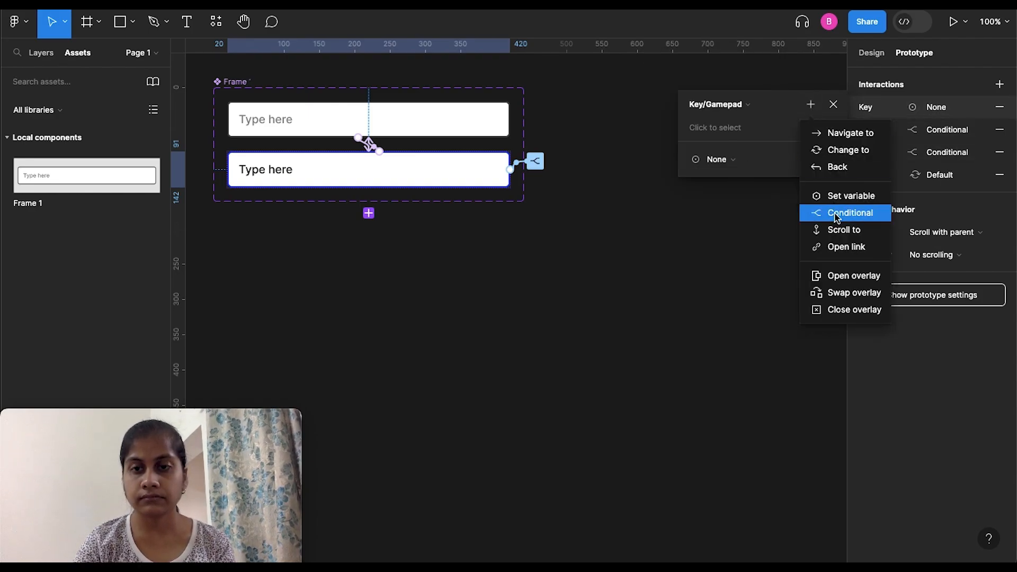
{"action": "left_click", "coordinate": [840, 212]}
- Write the if condition of this Conditional action as txt-input == "Type here"
{"action": "left_click", "coordinate": [711, 180]}
{"action": "left_click", "coordinate": [714, 247]}
{"action": "left_click", "coordinate": [715, 247]}
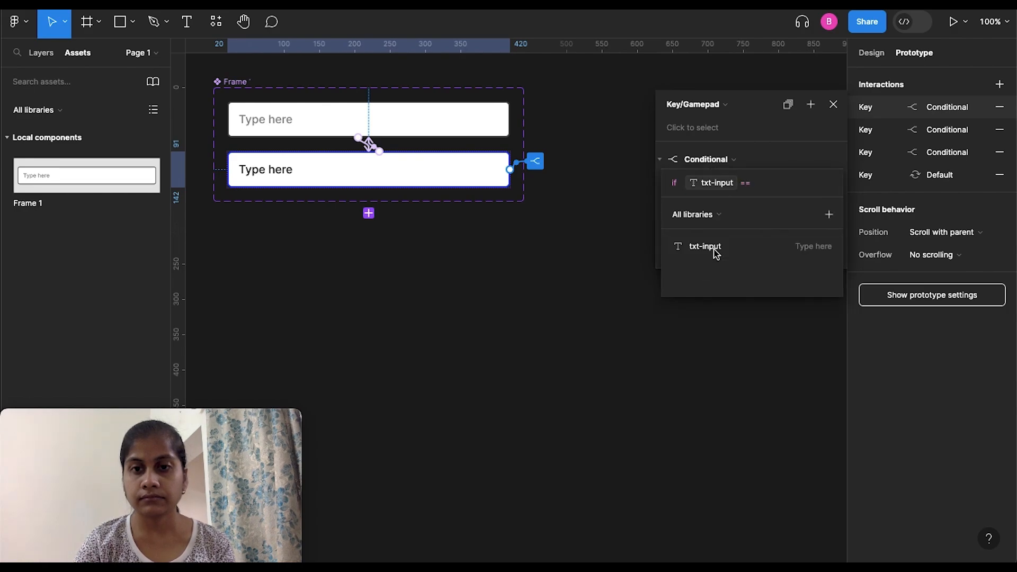
{"action": "left_click", "coordinate": [798, 249]}
{"action": "key", "text": "BackSpace"}
{"action": "type", "text": "Type here"}
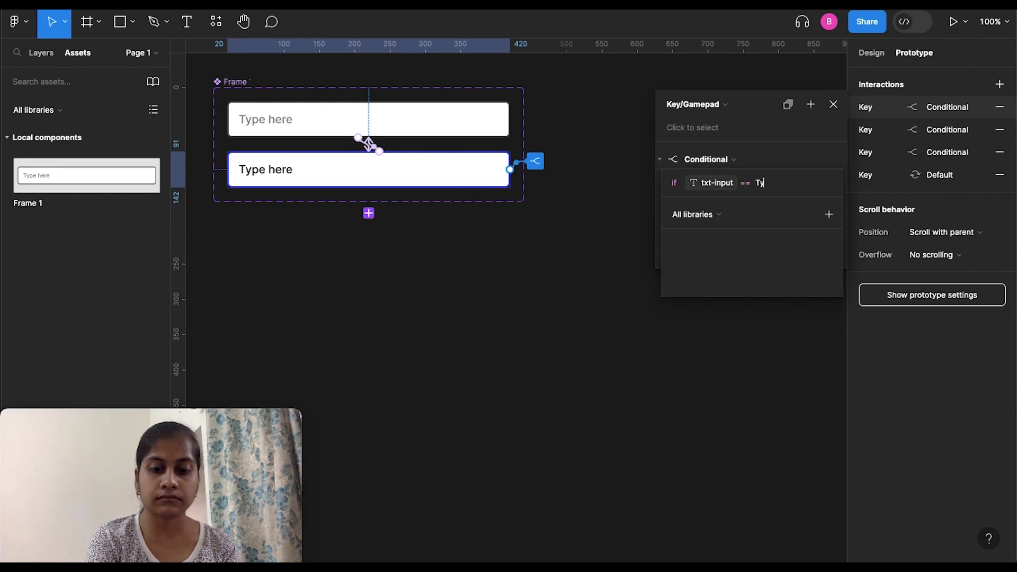
{"action": "type", "text": "\""}
{"action": "left_click", "coordinate": [815, 184]}
{"action": "key", "text": "Return"}
- Add a Set variable action under the if branch that sets txt-input to "u"
{"action": "left_click", "coordinate": [730, 207]}
{"action": "left_click", "coordinate": [725, 297]}
{"action": "left_click", "coordinate": [729, 294]}
{"action": "left_click", "coordinate": [720, 318]}
{"action": "key", "text": "BackSpace"}
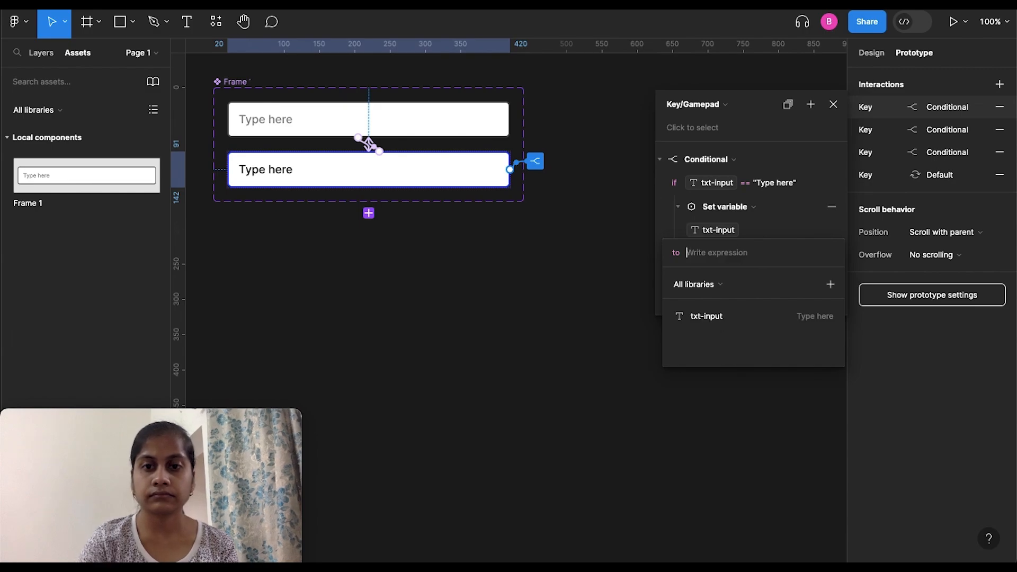
{"action": "type", "text": "u"}
{"action": "key", "text": "Return"}
- Add a Set variable action under the else branch that sets txt-input to txt-input + "u", and close the interaction's settings
{"action": "left_click", "coordinate": [720, 297]}
{"action": "left_click", "coordinate": [715, 388]}
{"action": "left_click", "coordinate": [720, 387]}
{"action": "left_click", "coordinate": [720, 407]}
{"action": "type", "text": "+ \""}
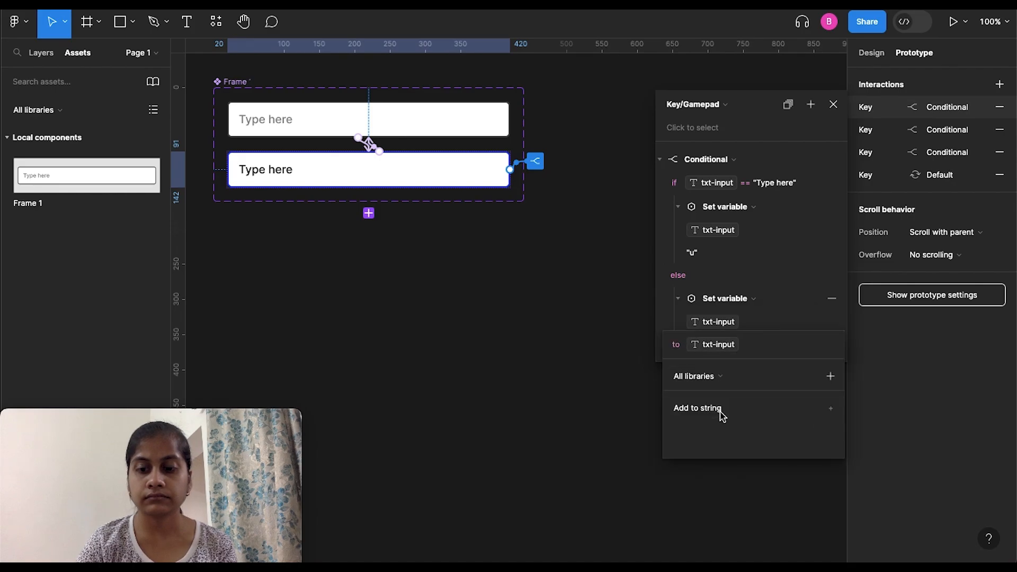
{"action": "type", "text": "u"}
{"action": "key", "text": "Return"}
{"action": "left_click", "coordinate": [832, 105]}
- Add one more Key/Gamepad interaction with a Conditional action to the Active variant
{"action": "left_click", "coordinate": [999, 84]}
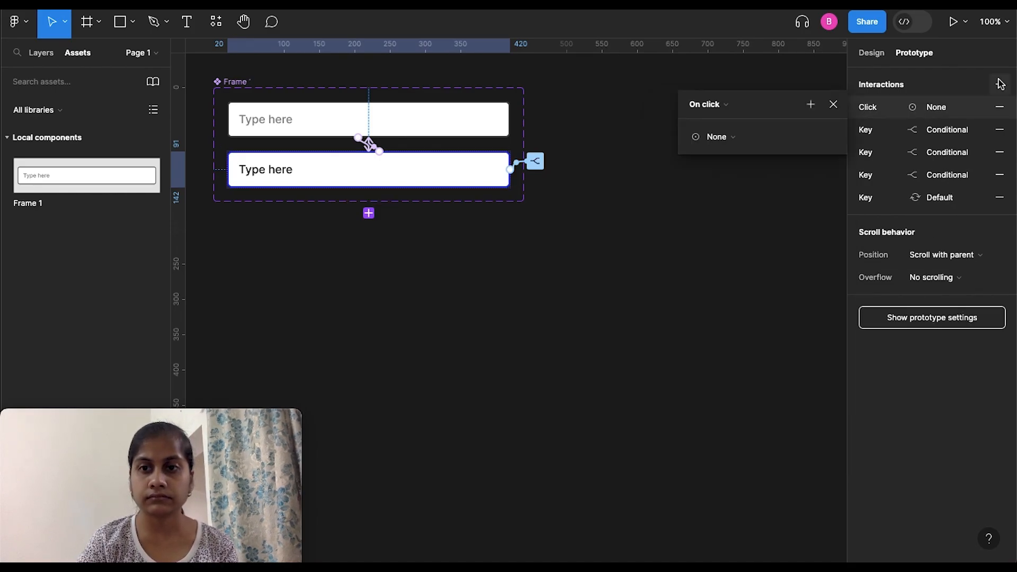
{"action": "left_click", "coordinate": [720, 105]}
{"action": "left_click", "coordinate": [723, 170]}
{"action": "left_click", "coordinate": [813, 110]}
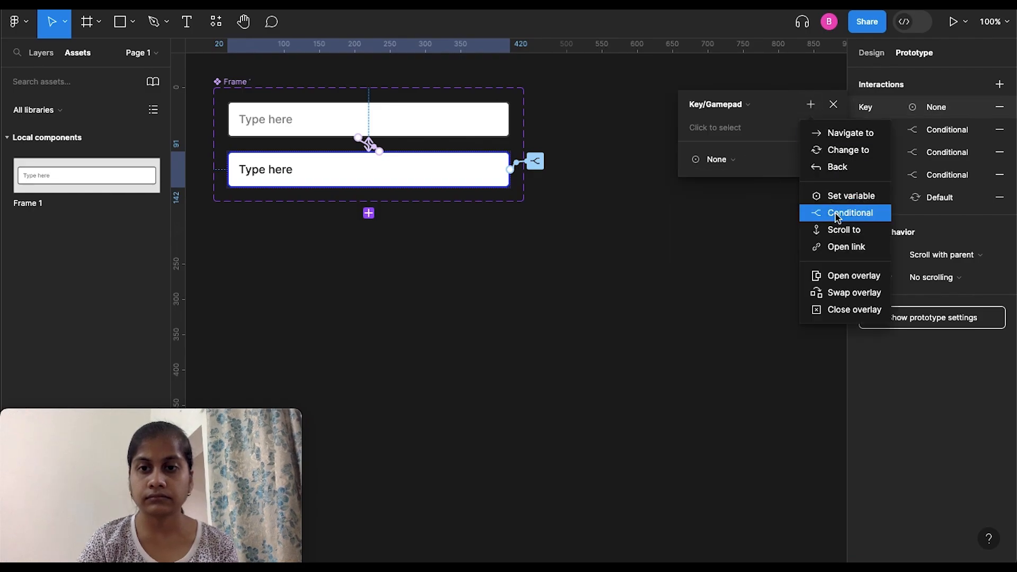
{"action": "left_click", "coordinate": [831, 210]}
- Write the if condition of the new Conditional action as txt-input == "Type here"
{"action": "left_click", "coordinate": [735, 248]}
{"action": "left_click", "coordinate": [724, 247]}
{"action": "type", "text": "\"Type here"}
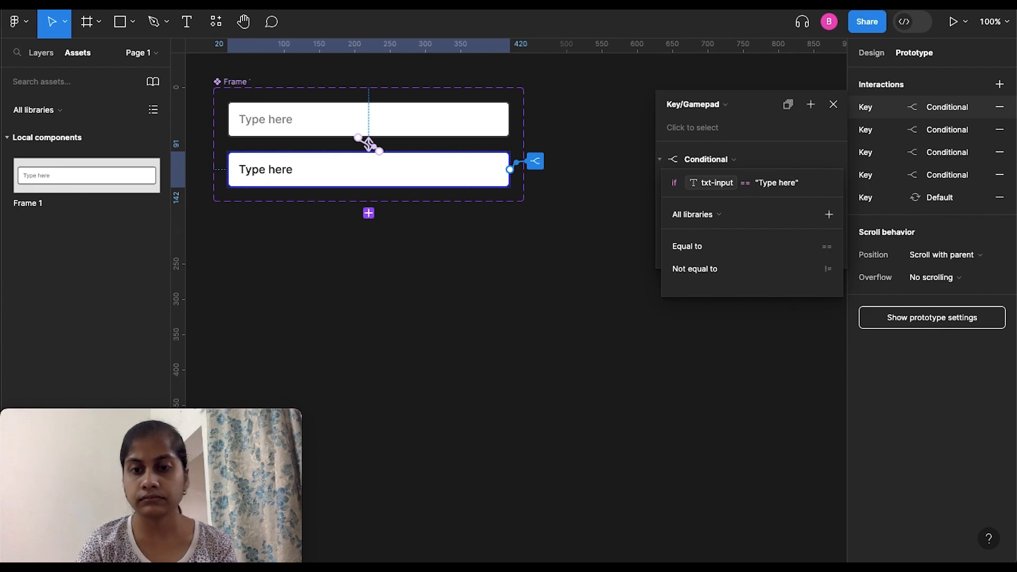
{"action": "type", "text": "\""}
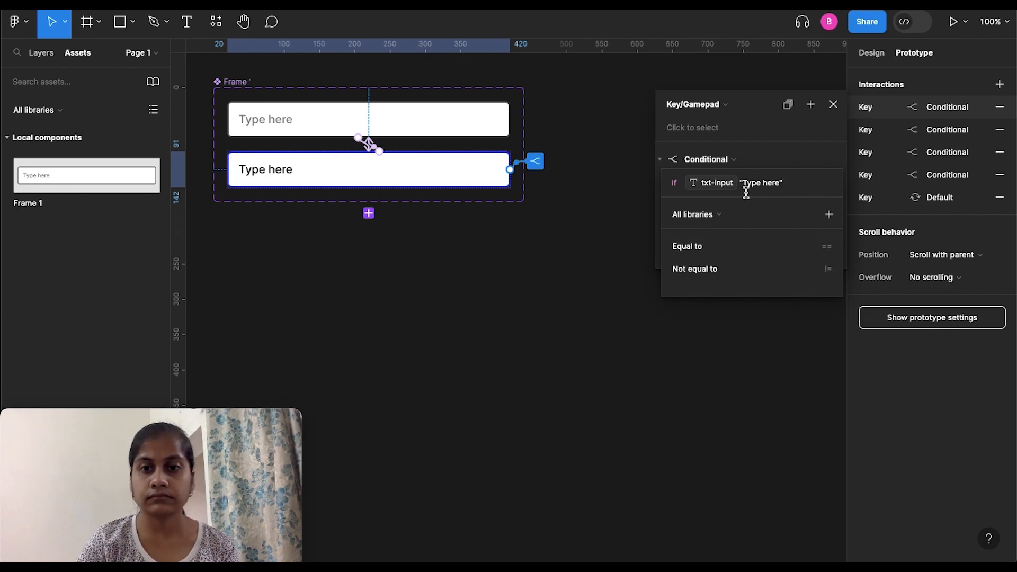
{"action": "key", "text": "Return"}
- Add a Set variable action under the if branch that sets txt-input to "i"
{"action": "left_click", "coordinate": [708, 206]}
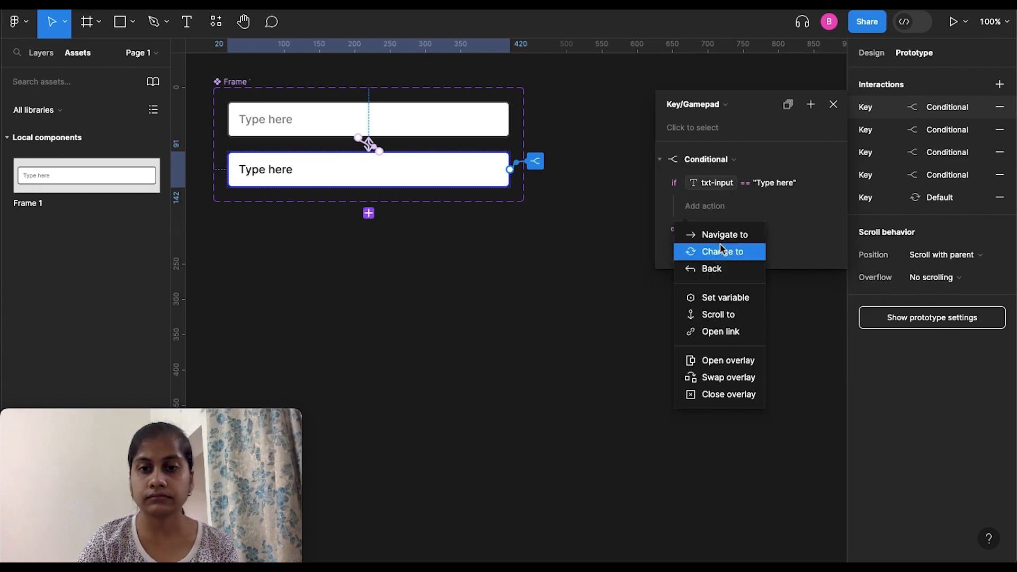
{"action": "left_click", "coordinate": [721, 298]}
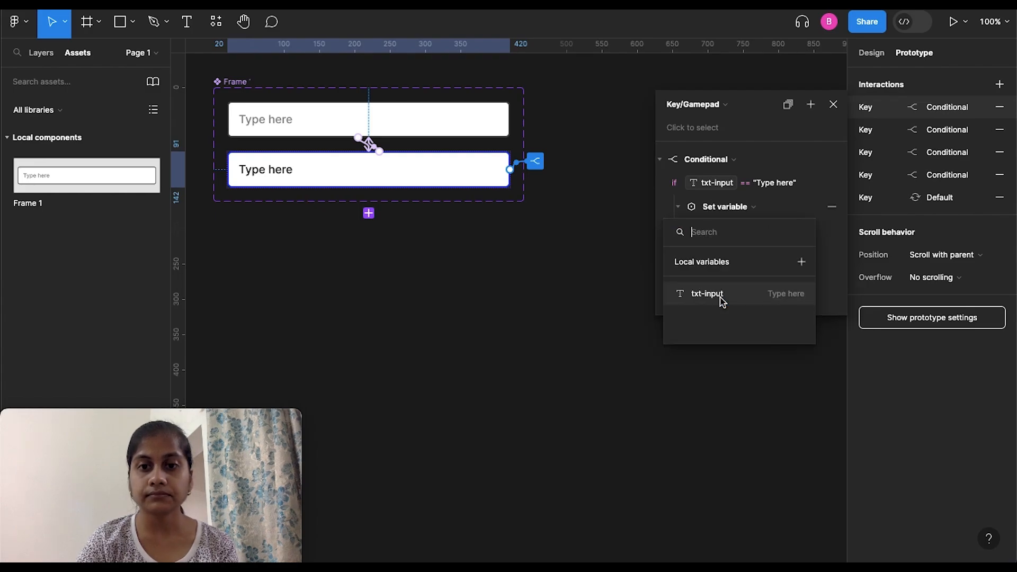
{"action": "left_click", "coordinate": [720, 296]}
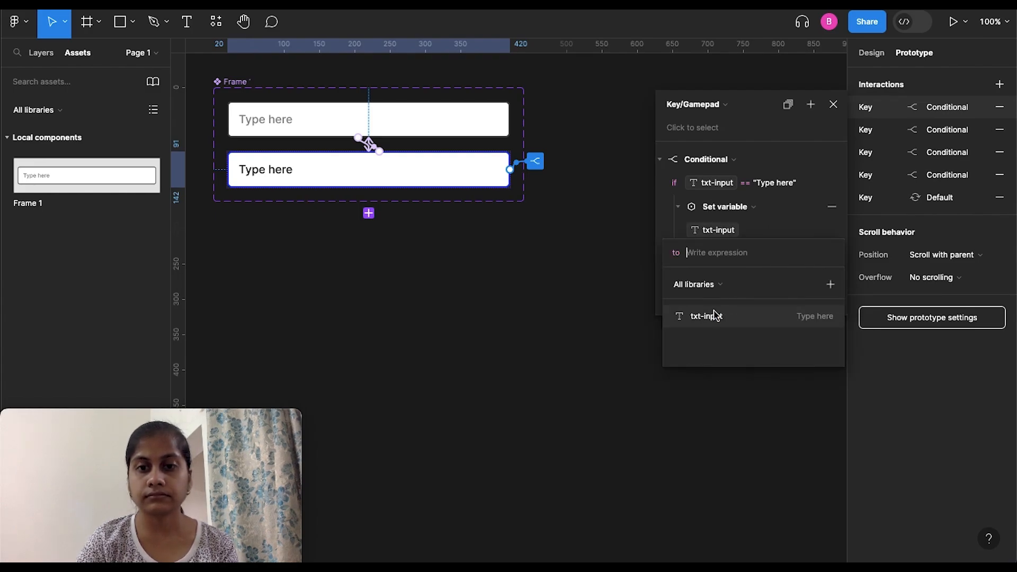
{"action": "type", "text": "\"m"}
{"action": "key", "text": "BackSpace"}
{"action": "type", "text": "i"}
{"action": "left_click", "coordinate": [788, 227]}
- Add a Set variable action under the else branch that sets txt-input to txt-input + "i", and close the interaction's settings
{"action": "left_click", "coordinate": [708, 299]}
{"action": "left_click", "coordinate": [719, 388]}
{"action": "left_click", "coordinate": [720, 393]}
{"action": "type", "text": "+\"i"}
{"action": "left_click", "coordinate": [673, 415]}
{"action": "left_click", "coordinate": [785, 318]}
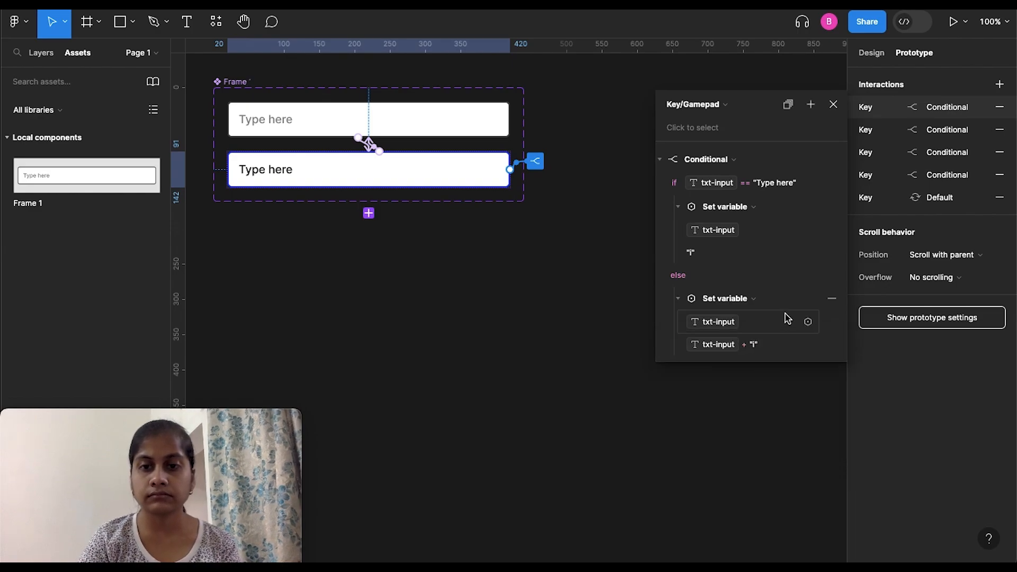
{"action": "left_click", "coordinate": [833, 104]}
- Add another Key/Gamepad interaction with a Conditional action to the Active variant
{"action": "left_click", "coordinate": [999, 83]}
{"action": "left_click", "coordinate": [729, 106]}
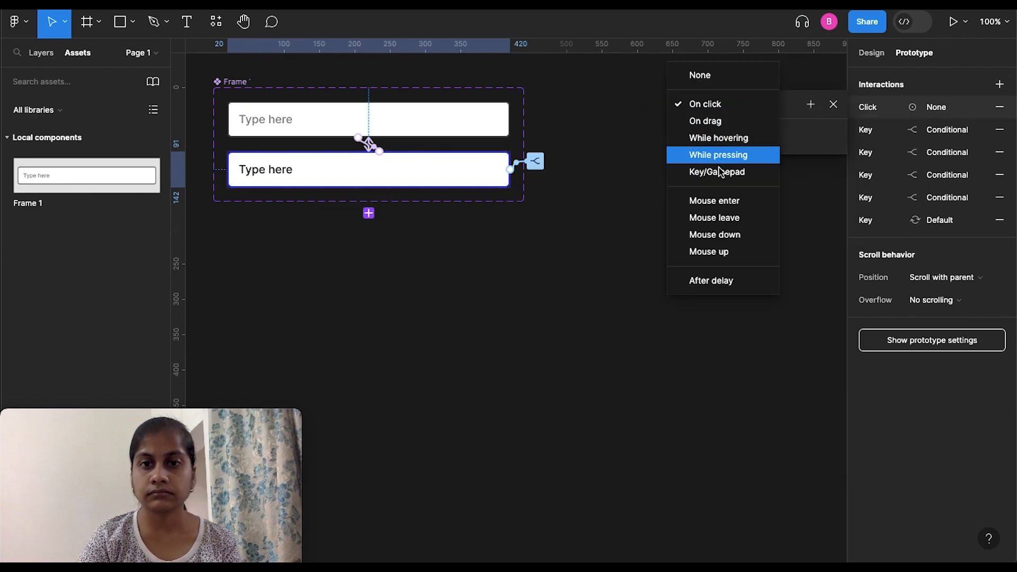
{"action": "left_click", "coordinate": [720, 171]}
{"action": "left_click", "coordinate": [811, 105]}
{"action": "left_click", "coordinate": [831, 208]}
- Write this Conditional action's if condition as txt-input == "Type here", with a capital T
{"action": "left_click", "coordinate": [702, 246]}
{"action": "left_click", "coordinate": [702, 245]}
{"action": "type", "text": "\"typ"}
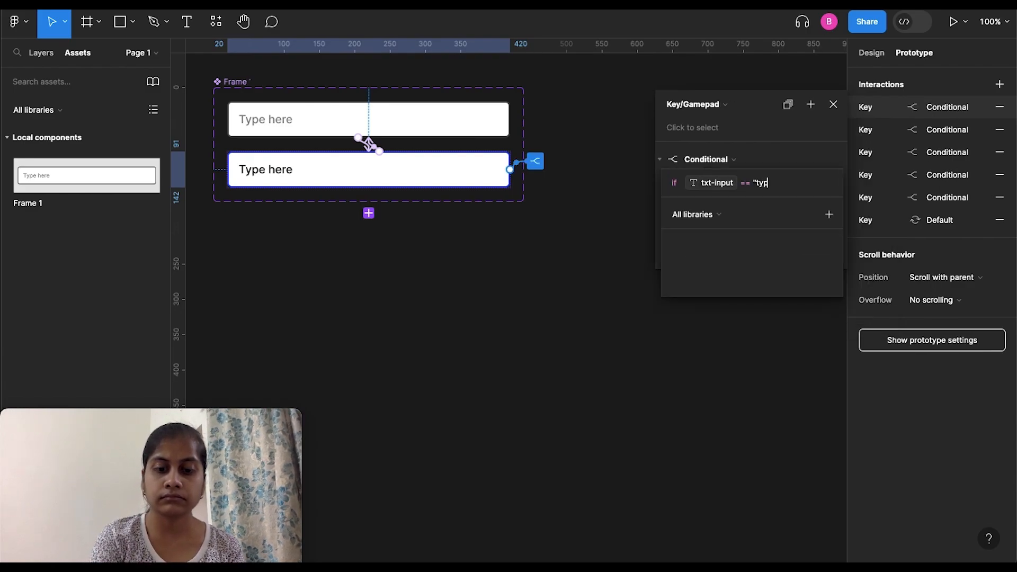
{"action": "type", "text": "e here\""}
{"action": "left_click", "coordinate": [761, 183]}
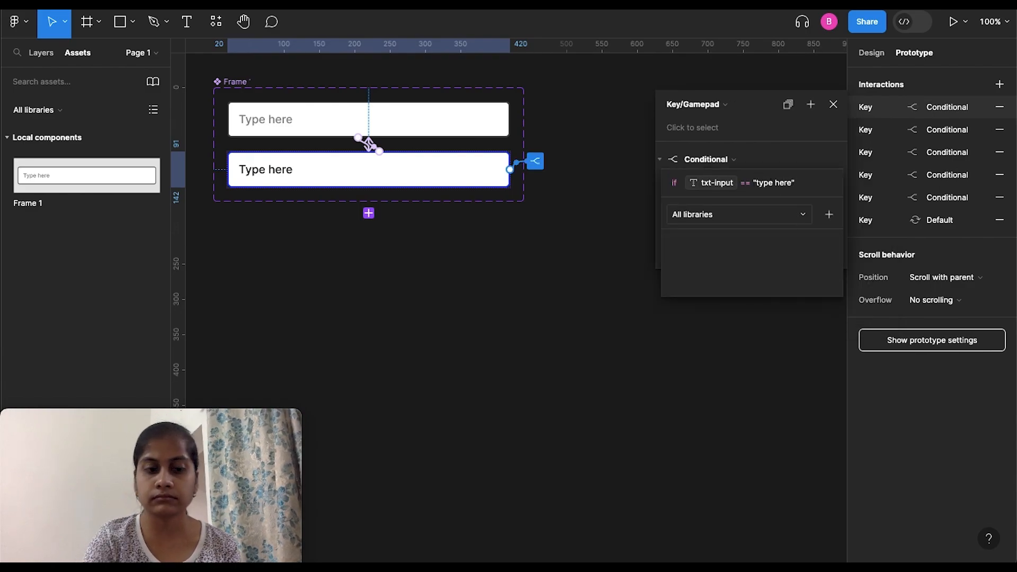
{"action": "key", "text": "BackSpace"}
{"action": "type", "text": "T"}
{"action": "left_click", "coordinate": [820, 189]}
- Add a Set variable action under the if branch that sets txt-input to "m"
{"action": "left_click", "coordinate": [751, 207]}
{"action": "left_click", "coordinate": [738, 207]}
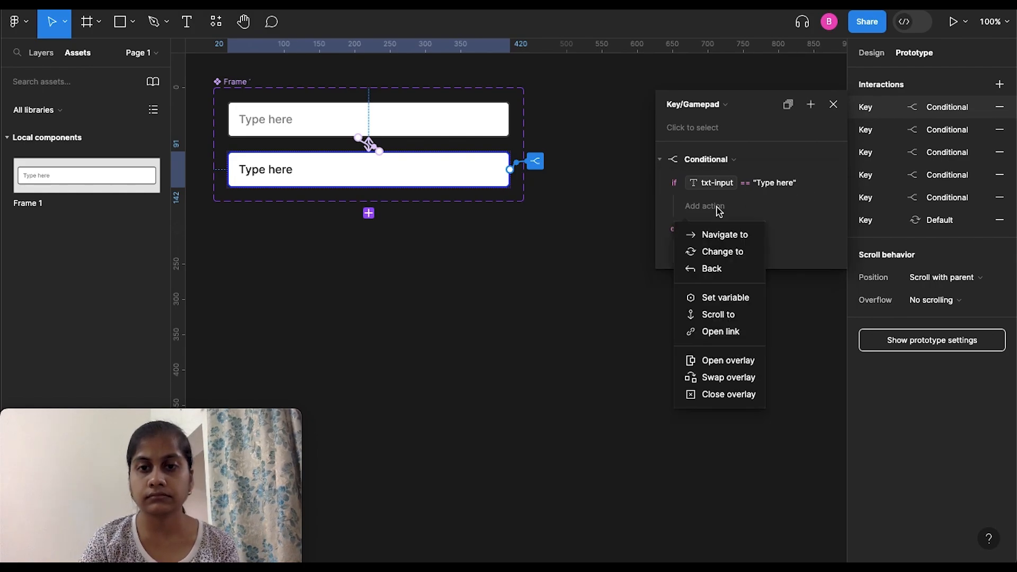
{"action": "left_click", "coordinate": [718, 296]}
{"action": "left_click", "coordinate": [717, 297]}
{"action": "type", "text": "\"m\""}
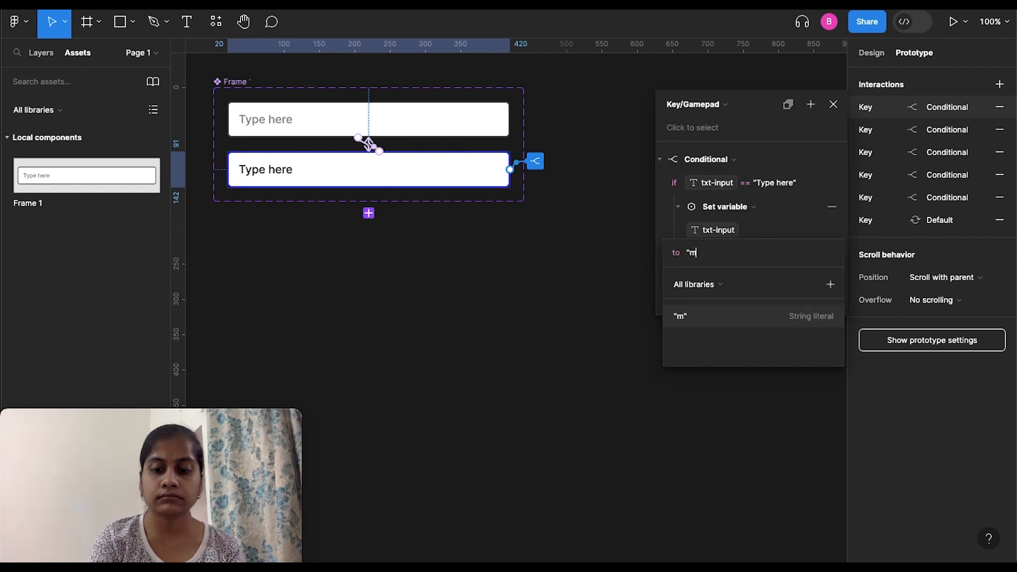
{"action": "left_click", "coordinate": [798, 228]}
- Add a Set variable action under the else branch that sets txt-input to txt-input + "m", and close the interaction's settings
{"action": "left_click", "coordinate": [707, 308]}
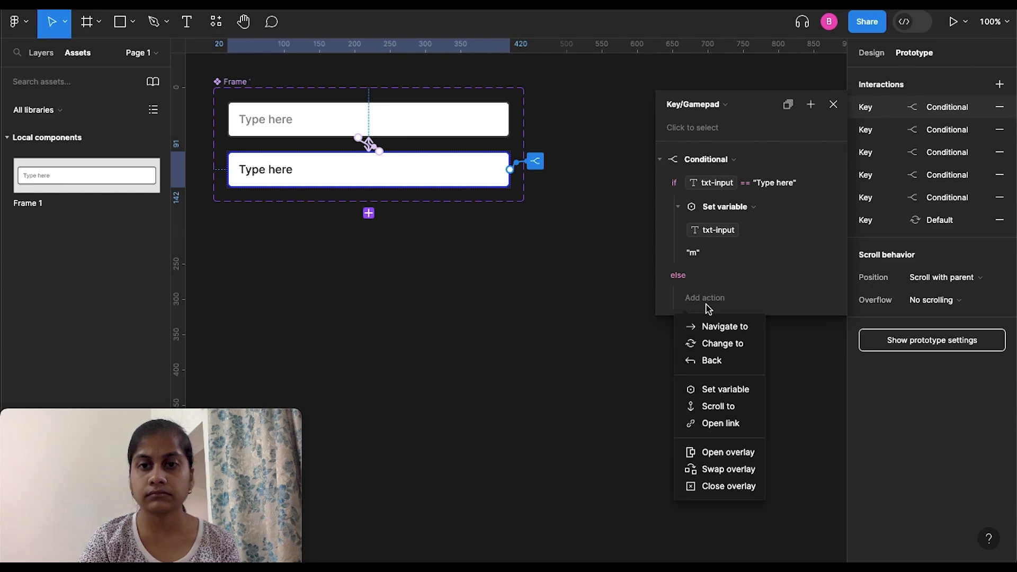
{"action": "left_click", "coordinate": [717, 388]}
{"action": "left_click", "coordinate": [719, 387]}
{"action": "left_click", "coordinate": [707, 408]}
{"action": "type", "text": "+\"m\""}
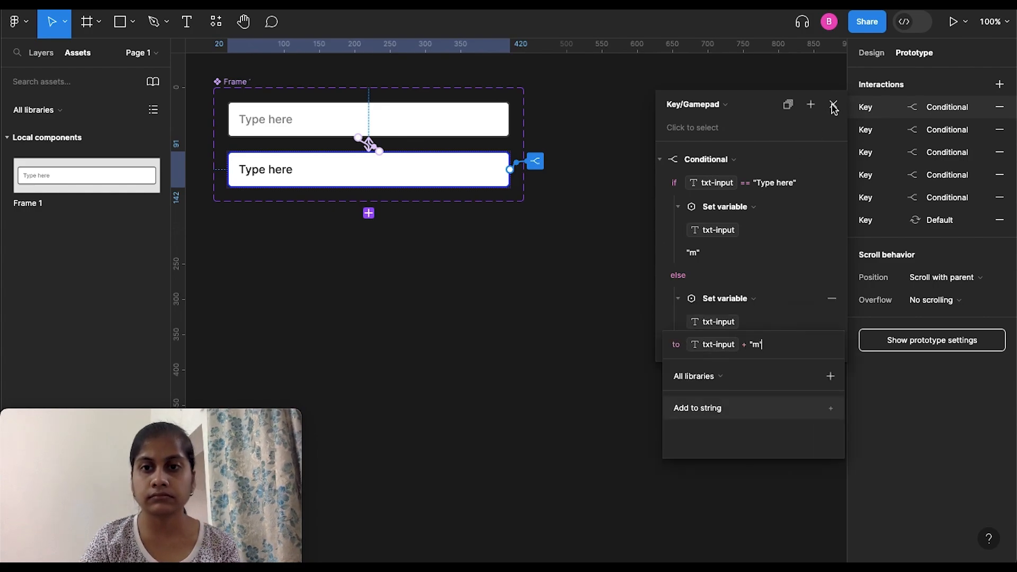
{"action": "left_click", "coordinate": [833, 105]}
{"action": "left_click", "coordinate": [834, 105]}
- Add a further Key/Gamepad interaction with a Conditional action to the Active variant
{"action": "left_click", "coordinate": [999, 84]}
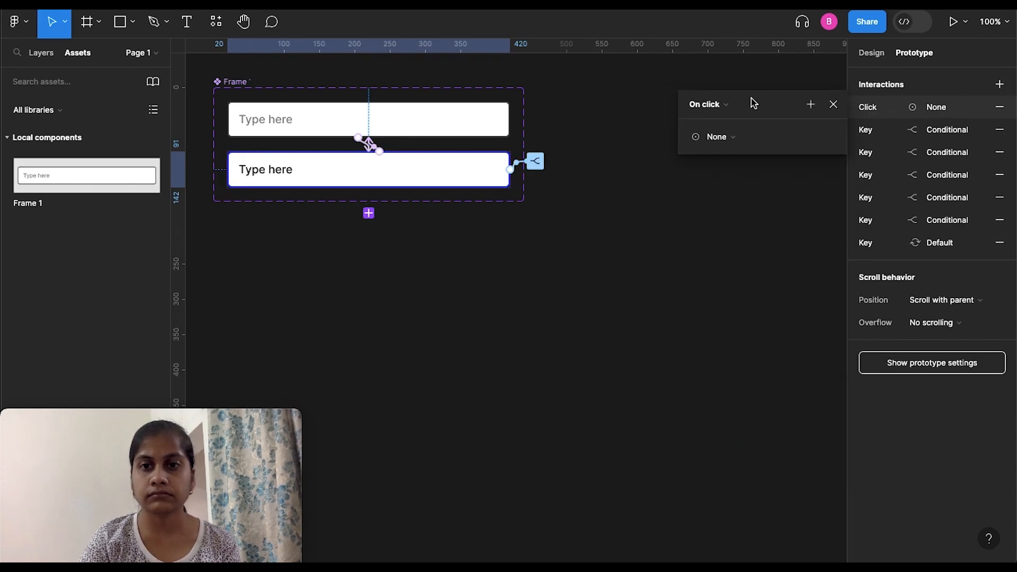
{"action": "left_click", "coordinate": [726, 109]}
{"action": "left_click", "coordinate": [746, 156]}
{"action": "left_click", "coordinate": [810, 106]}
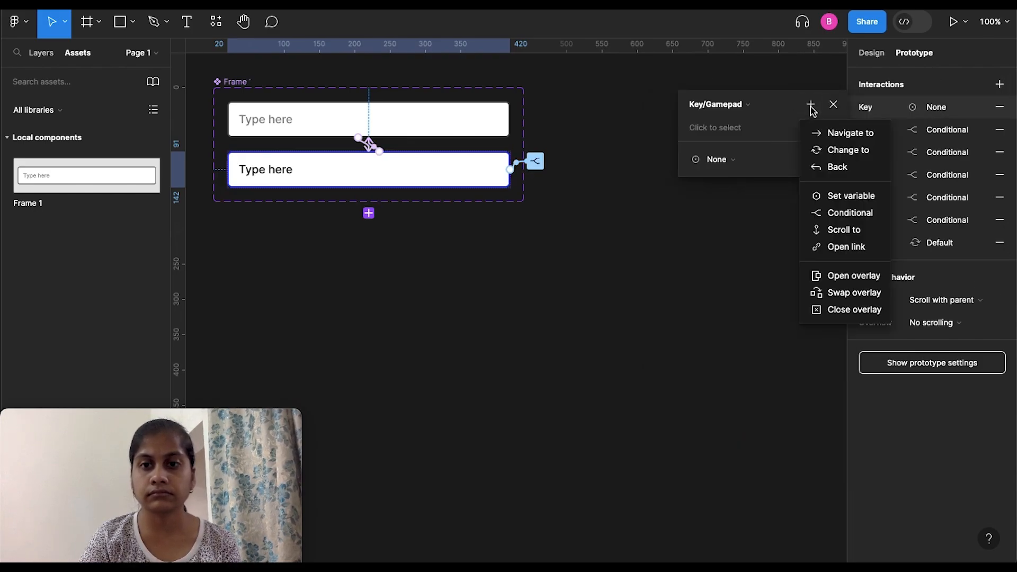
{"action": "left_click", "coordinate": [837, 213]}
- Write the if condition of this Conditional action as txt-input == "Type here"
{"action": "left_click", "coordinate": [703, 243]}
{"action": "left_click", "coordinate": [689, 246]}
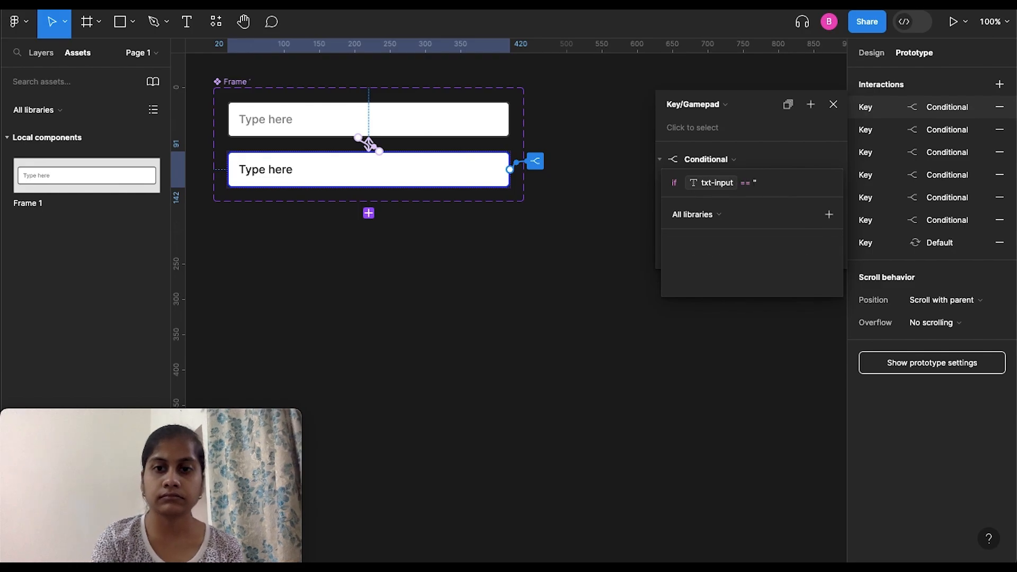
{"action": "type", "text": "Type here"}
{"action": "key", "text": "Return"}
- Add a Set variable action under the if branch that sets txt-input to "k"
{"action": "left_click", "coordinate": [707, 209]}
{"action": "left_click", "coordinate": [700, 297]}
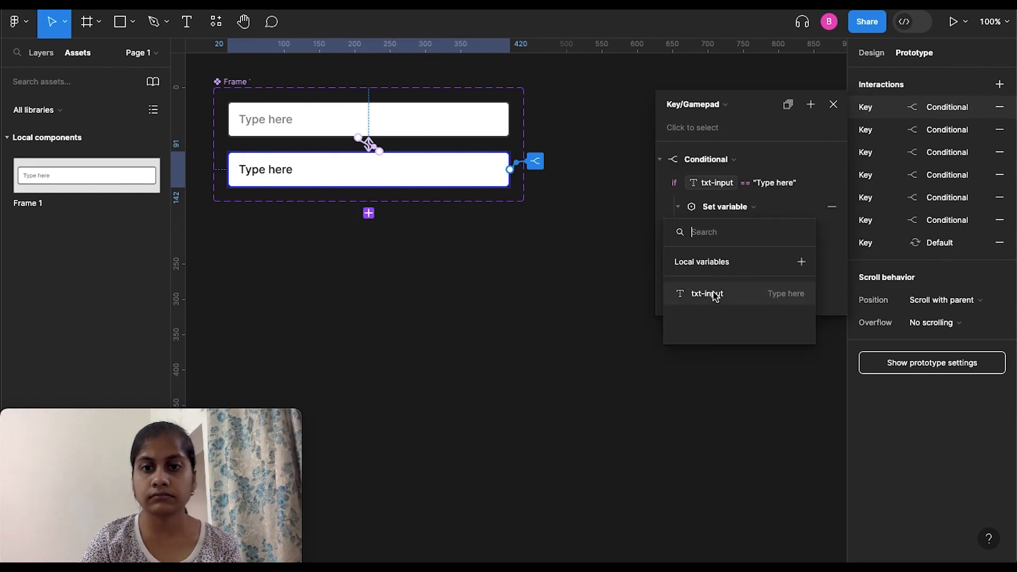
{"action": "left_click", "coordinate": [715, 297]}
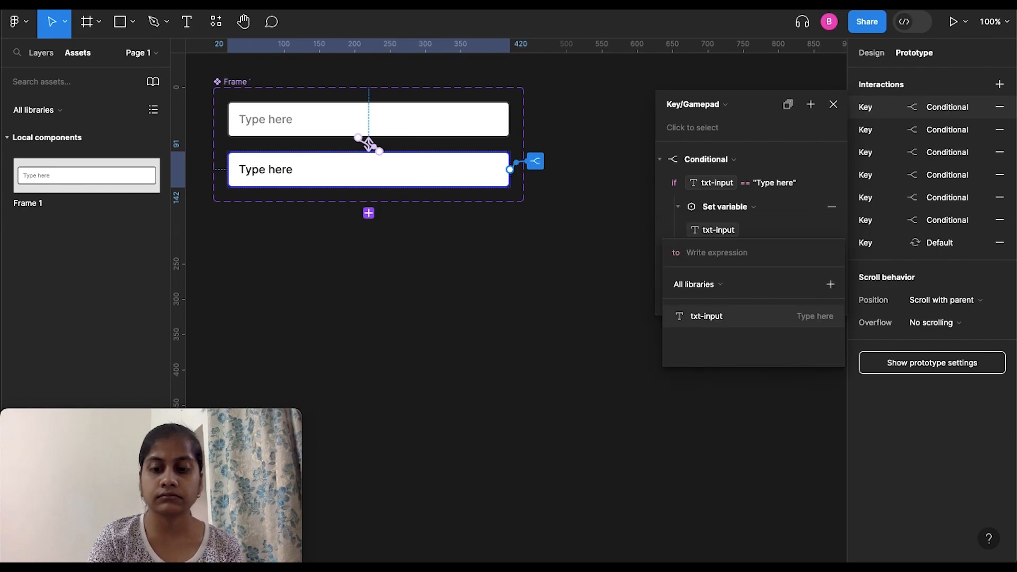
{"action": "type", "text": "k"}
{"action": "key", "text": "Return"}
- Add a Set variable action under the else branch that sets txt-input to txt-input + "k", and close the interaction's settings
{"action": "left_click", "coordinate": [725, 301]}
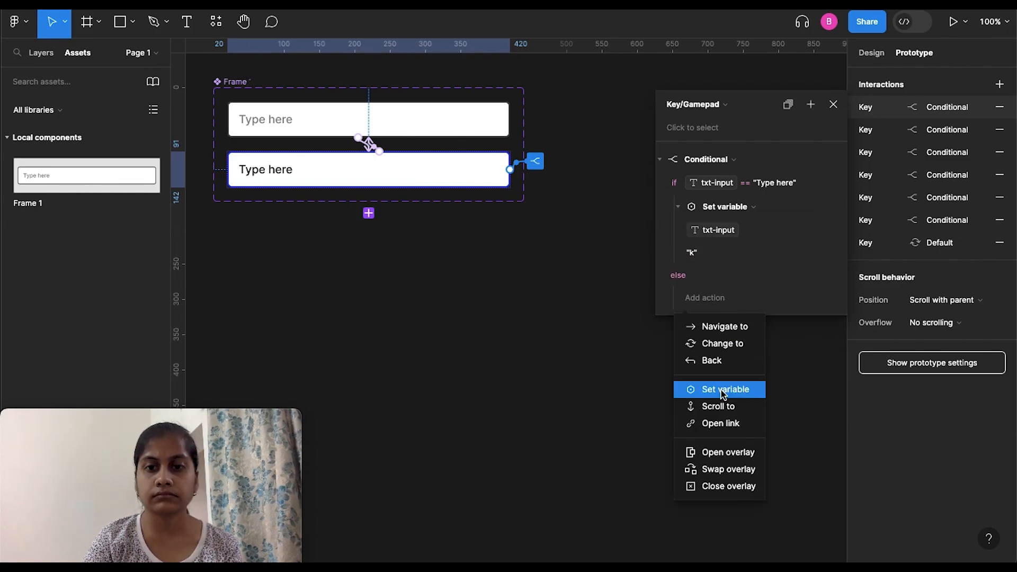
{"action": "left_click", "coordinate": [723, 390]}
{"action": "left_click", "coordinate": [720, 389]}
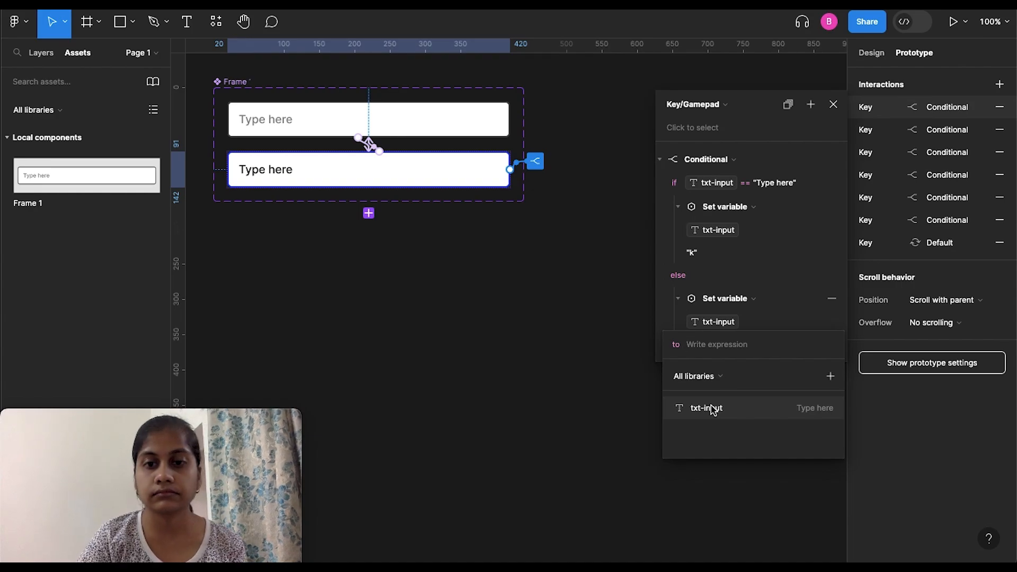
{"action": "left_click", "coordinate": [711, 408]}
{"action": "type", "text": "+"}
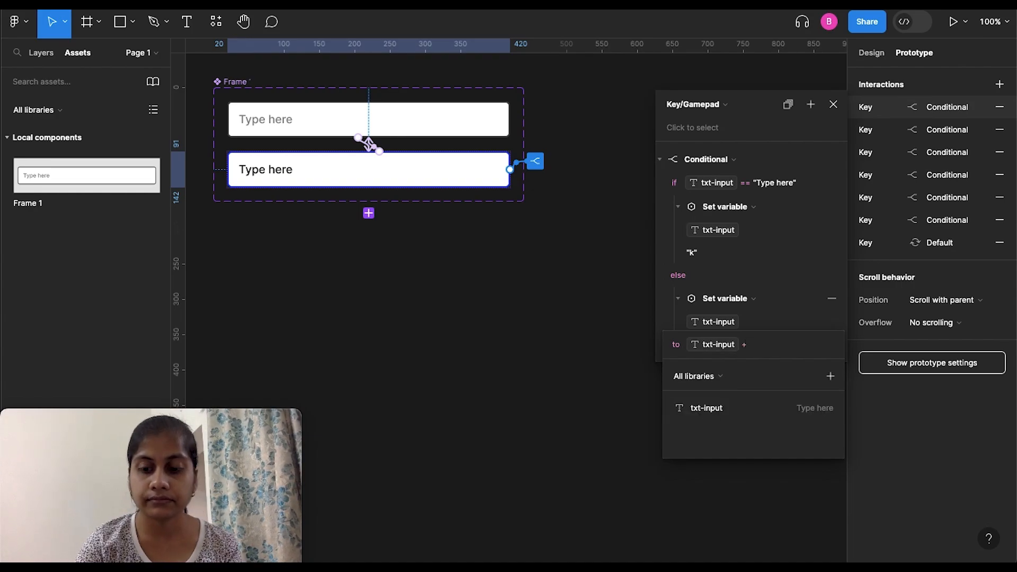
{"action": "type", "text": "\"k\""}
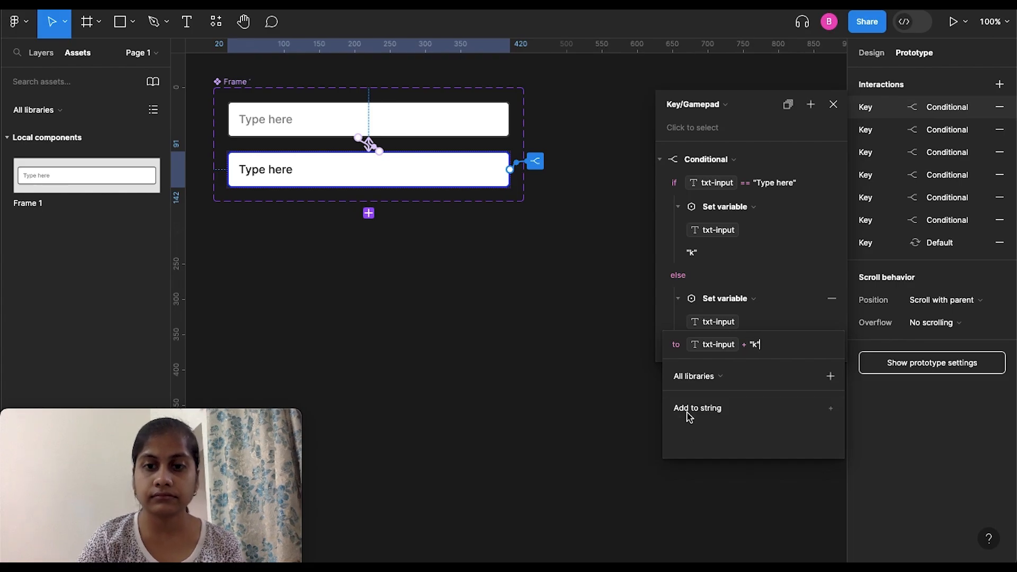
{"action": "left_click", "coordinate": [688, 416]}
{"action": "left_click", "coordinate": [833, 105]}
- Add one more Key/Gamepad interaction with a Conditional action to the Active variant
{"action": "left_click", "coordinate": [999, 85]}
{"action": "left_click", "coordinate": [727, 105]}
{"action": "left_click", "coordinate": [723, 170]}
{"action": "left_click", "coordinate": [848, 212]}
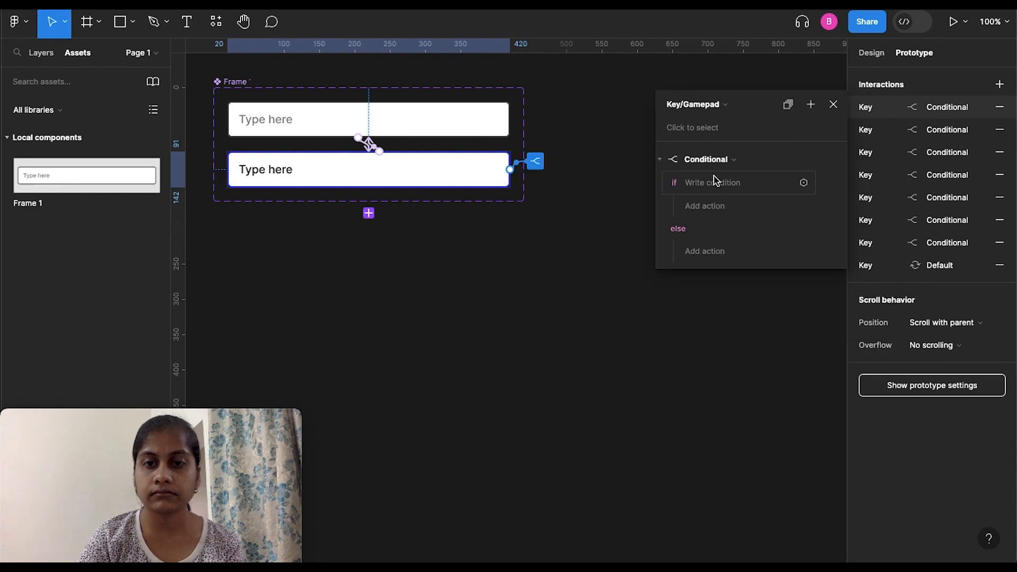
- Write the if condition as txt-input == "Tpe here", removing the surplus comparison with txt-input at its end
{"action": "left_click", "coordinate": [713, 180]}
{"action": "left_click", "coordinate": [700, 246]}
{"action": "left_click", "coordinate": [698, 245]}
{"action": "type", "text": "\""}
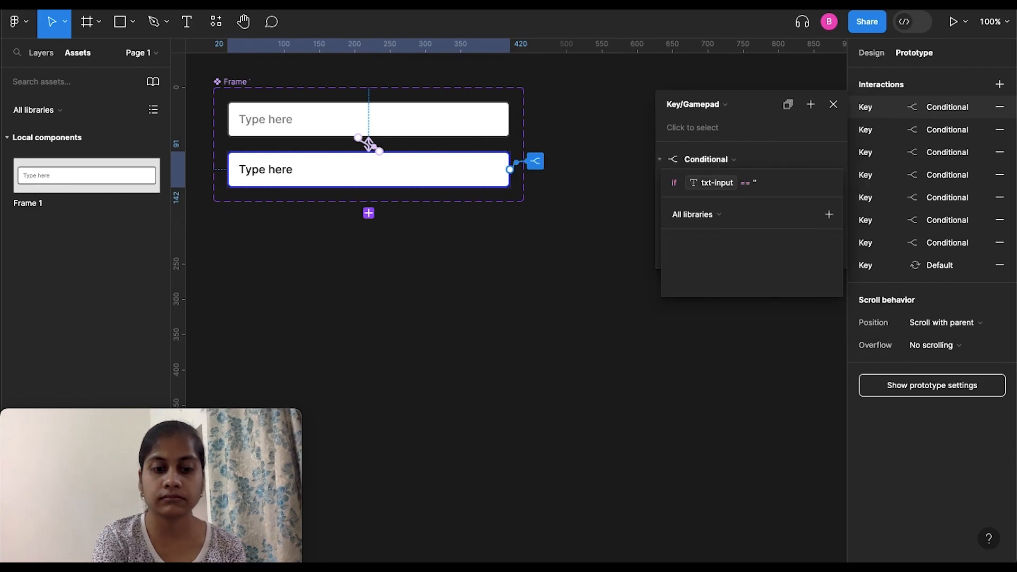
{"action": "type", "text": "Tpe here\""}
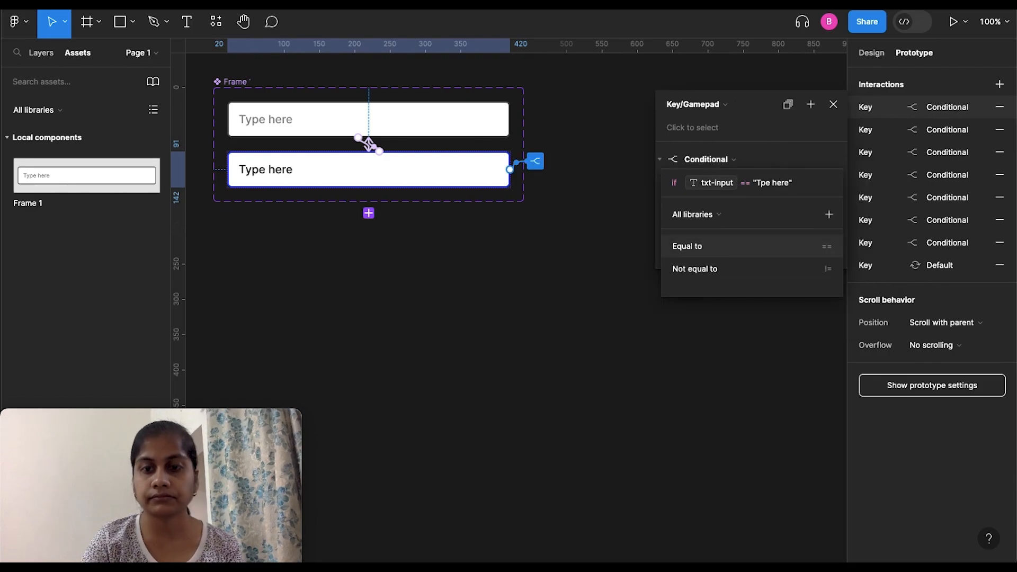
{"action": "left_click", "coordinate": [709, 251]}
{"action": "left_click", "coordinate": [716, 248]}
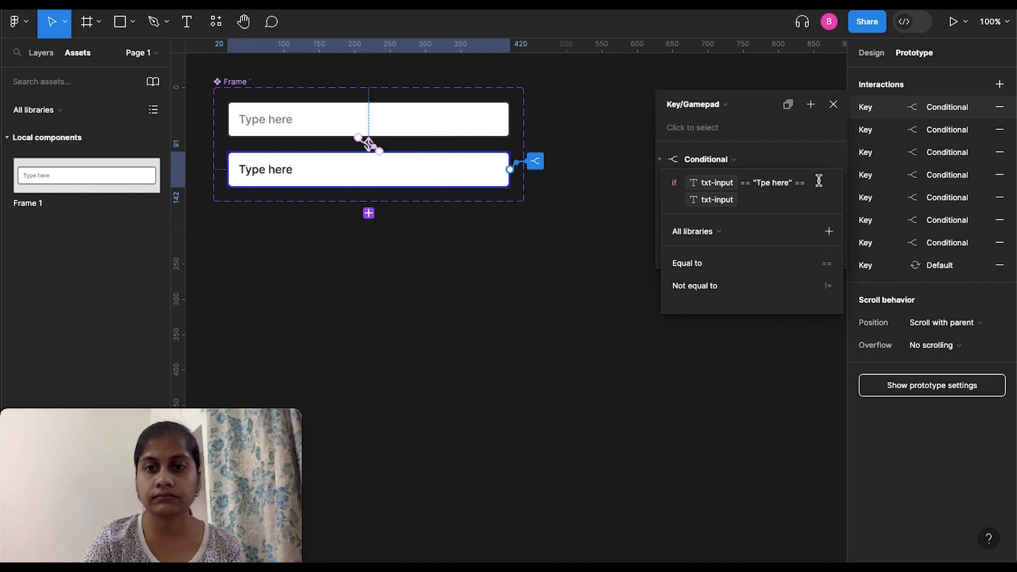
{"action": "key", "text": "BackSpace"}
{"action": "key", "text": "BackSpace"}
{"action": "key", "text": "Escape"}
- Add a Set variable action under the if branch that sets txt-input to "s"
{"action": "left_click", "coordinate": [719, 206]}
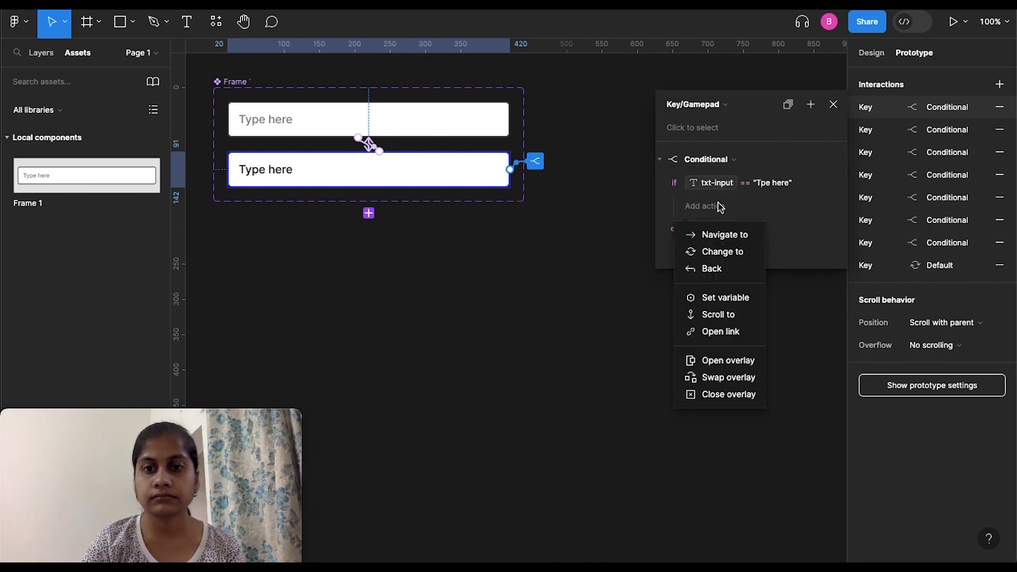
{"action": "left_click", "coordinate": [722, 294]}
{"action": "left_click", "coordinate": [720, 293]}
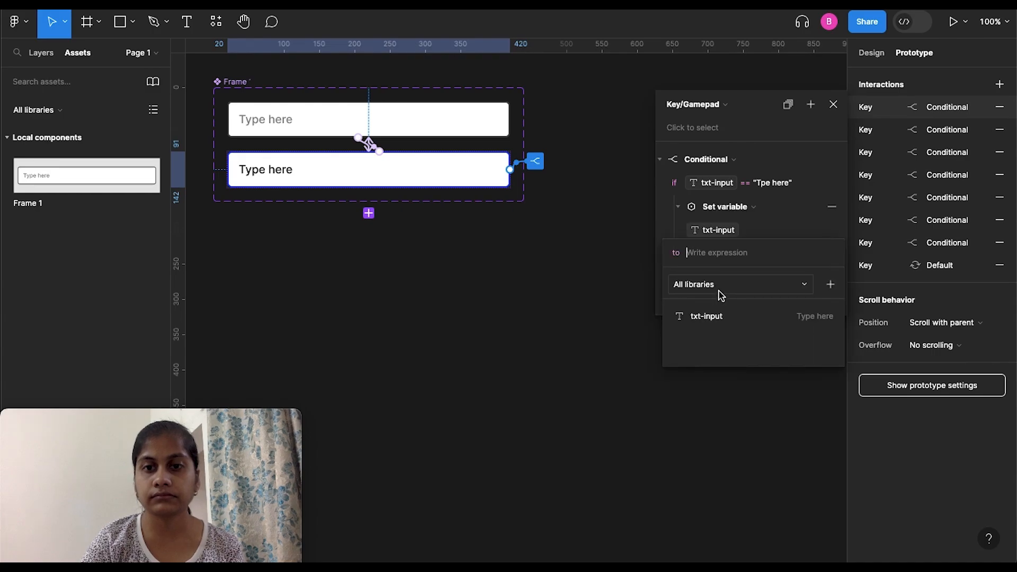
{"action": "type", "text": "\""}
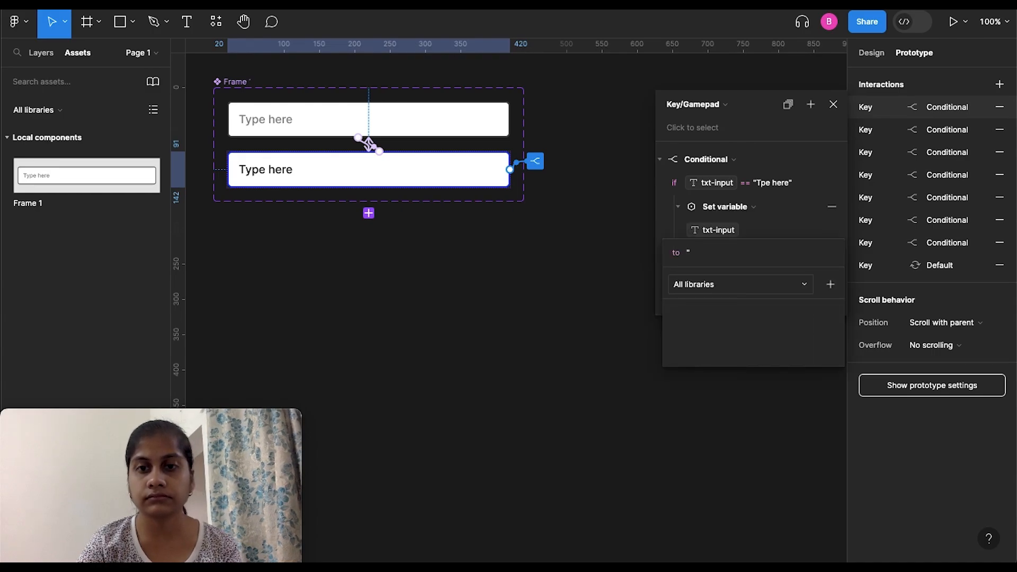
{"action": "type", "text": "s\""}
{"action": "left_click", "coordinate": [821, 165]}
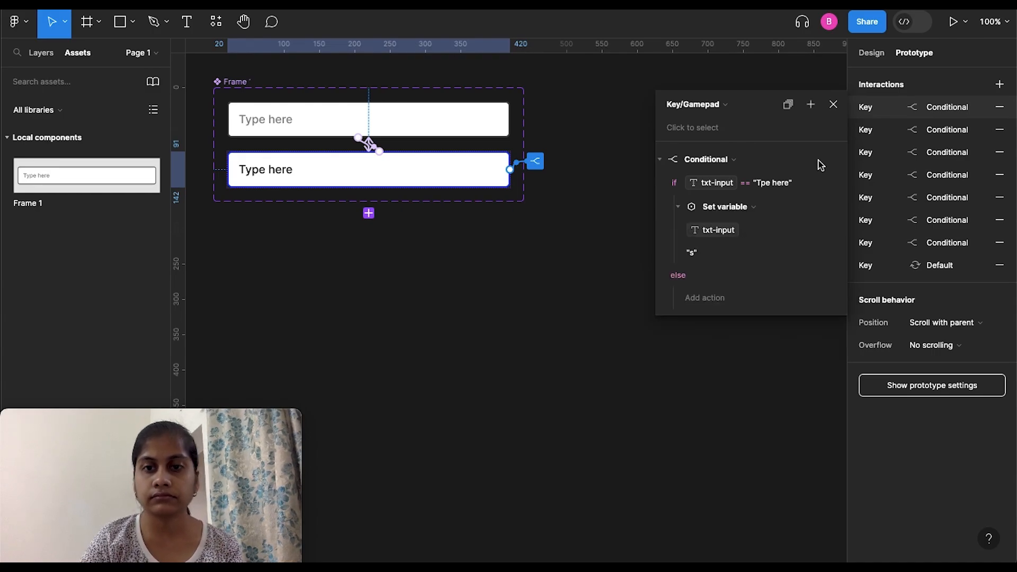
- Add a Set variable action under the else branch that sets txt-input to txt-input + "s", and close the interaction's settings
{"action": "left_click", "coordinate": [722, 297]}
{"action": "left_click", "coordinate": [725, 389]}
{"action": "left_click", "coordinate": [725, 393]}
{"action": "left_click", "coordinate": [725, 409]}
{"action": "left_click", "coordinate": [726, 409]}
{"action": "type", "text": "\"s\""}
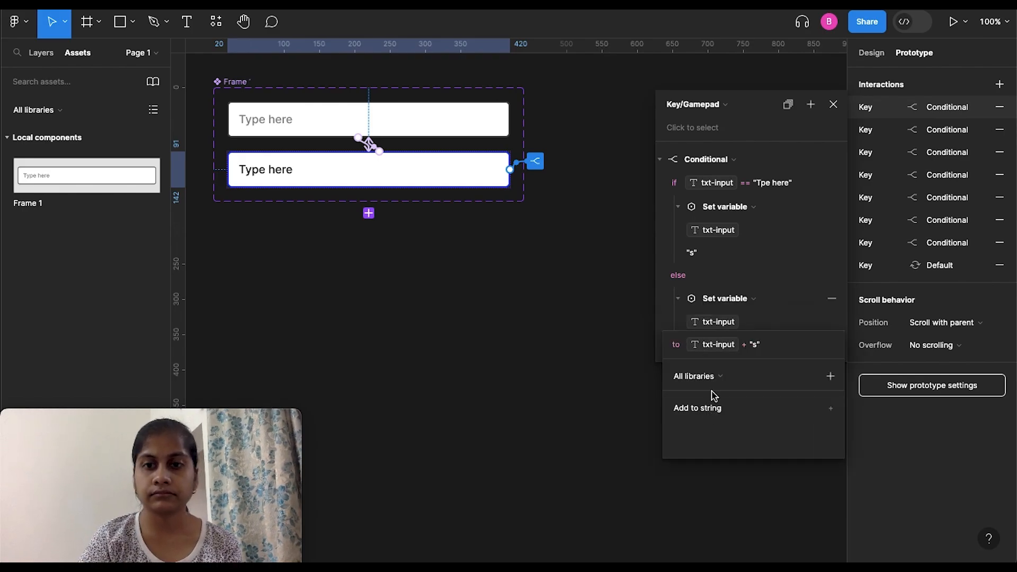
{"action": "left_click", "coordinate": [826, 139]}
{"action": "left_click", "coordinate": [833, 104]}
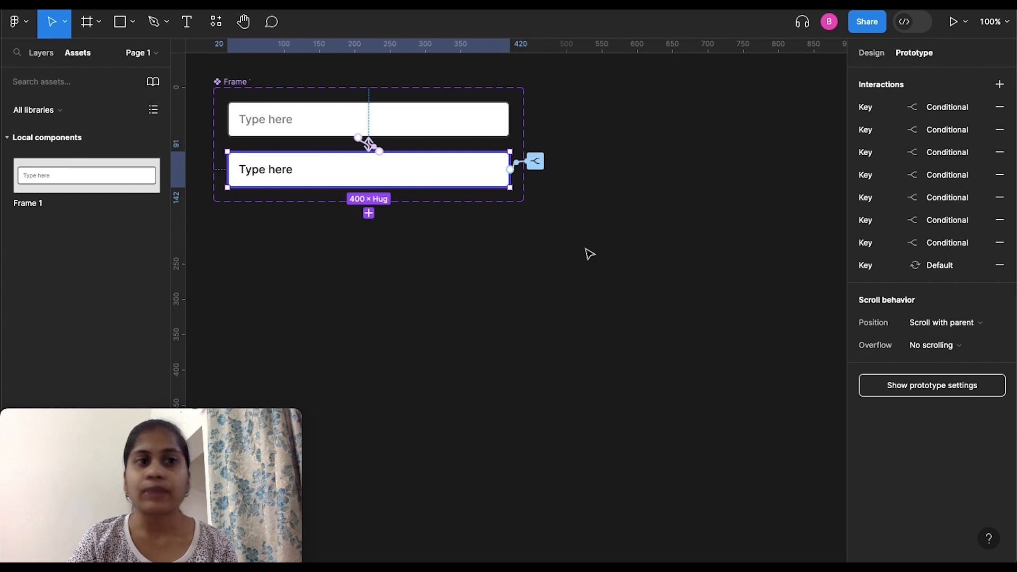
{"action": "scroll", "coordinate": [589, 253], "scroll_direction": "left", "scroll_amount": 3}
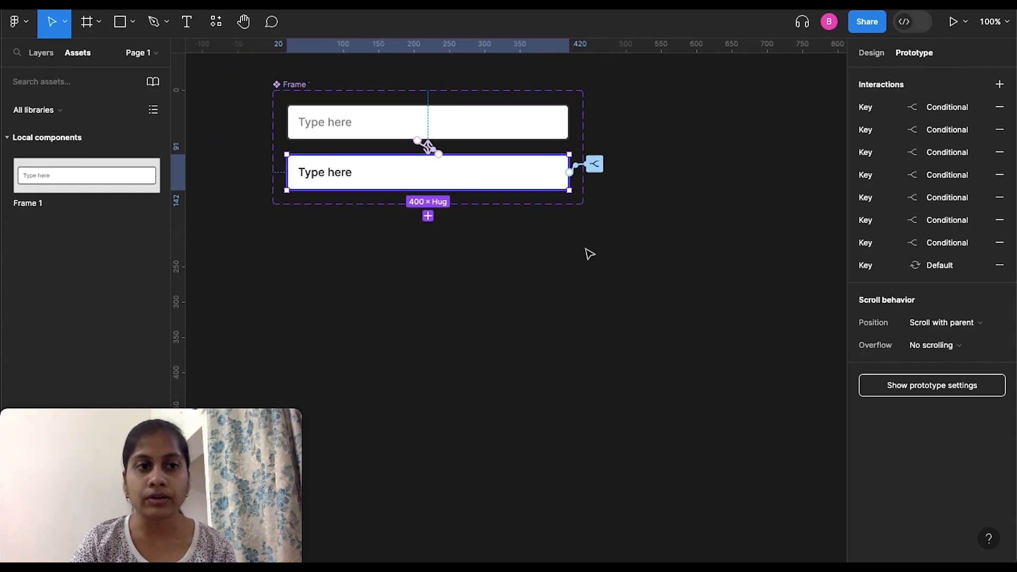
{"action": "scroll", "coordinate": [590, 254], "scroll_direction": "down", "scroll_amount": 1}
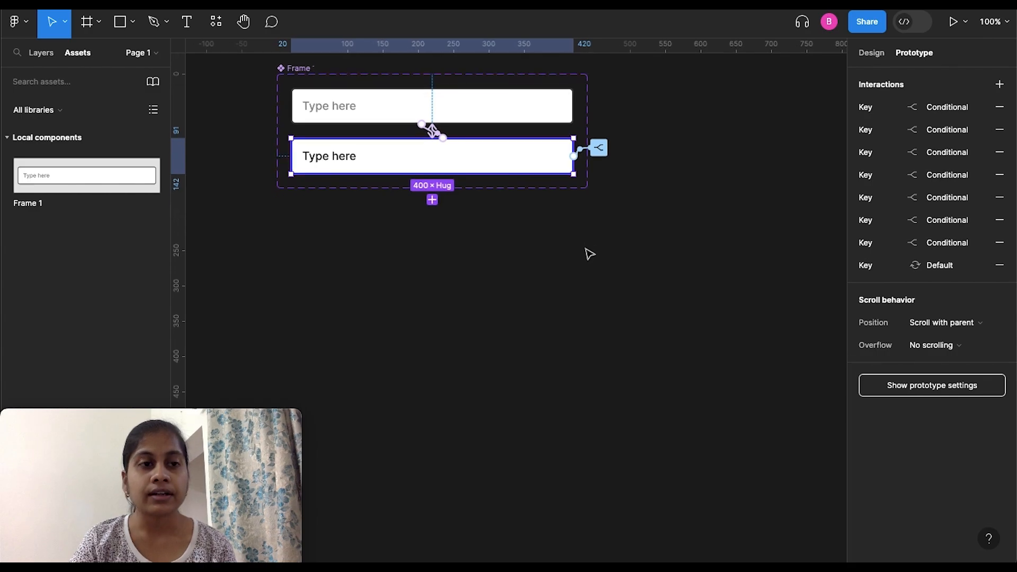
{"action": "left_click", "coordinate": [99, 32]}
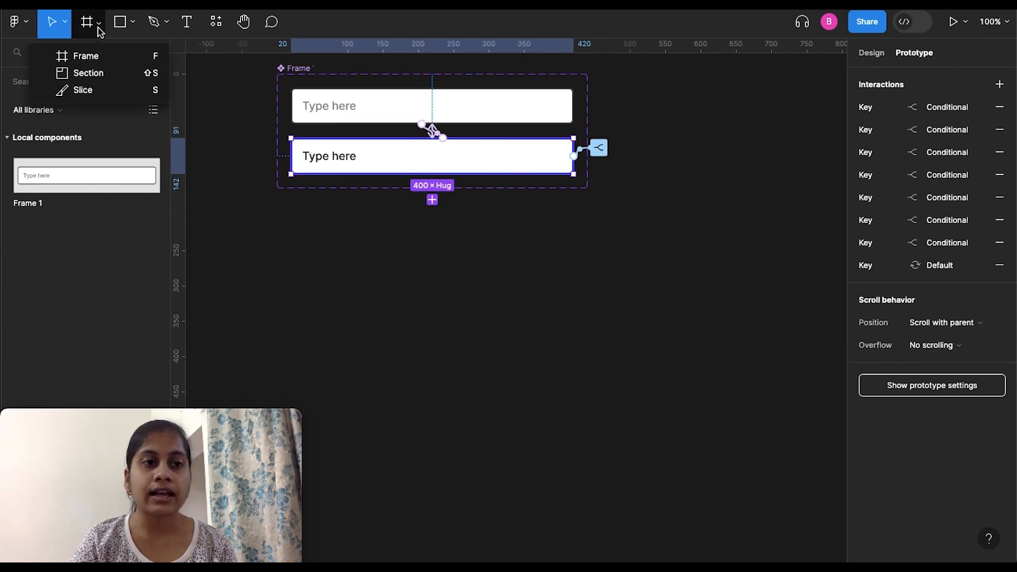
{"action": "left_click", "coordinate": [102, 58]}
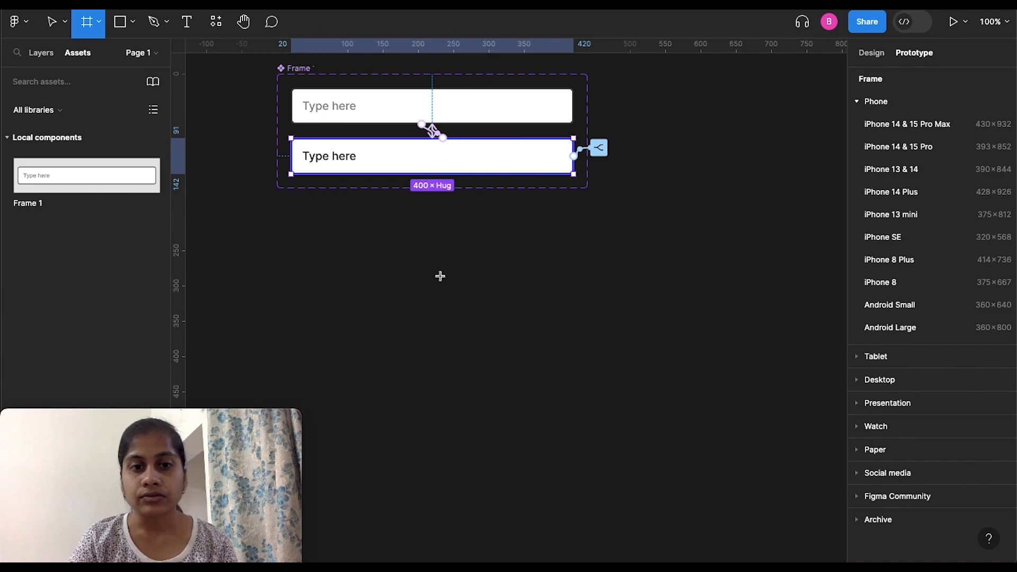
{"action": "left_click_drag", "start_coordinate": [401, 247], "coordinate": [575, 448]}
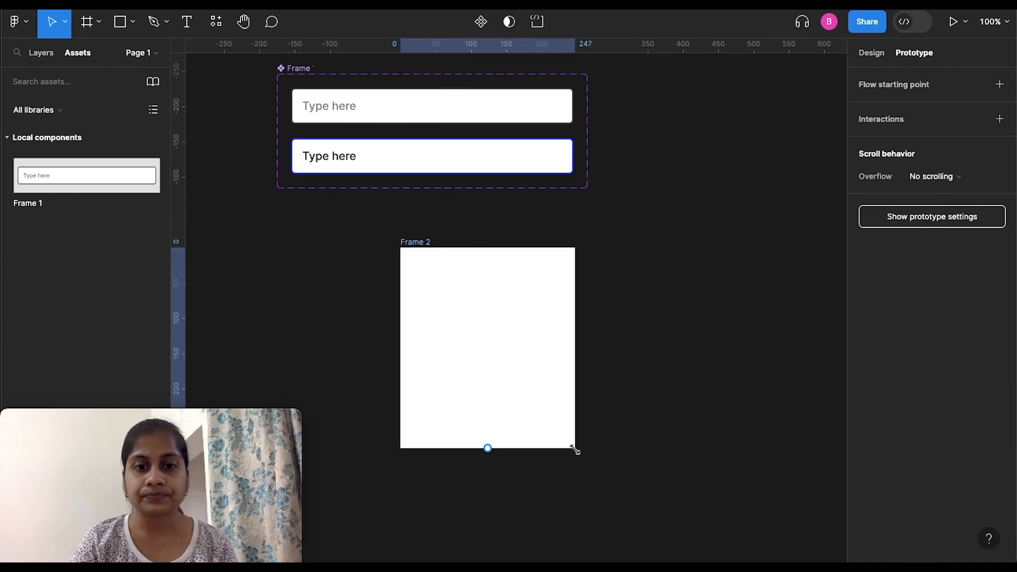
{"action": "key", "text": "Delete"}
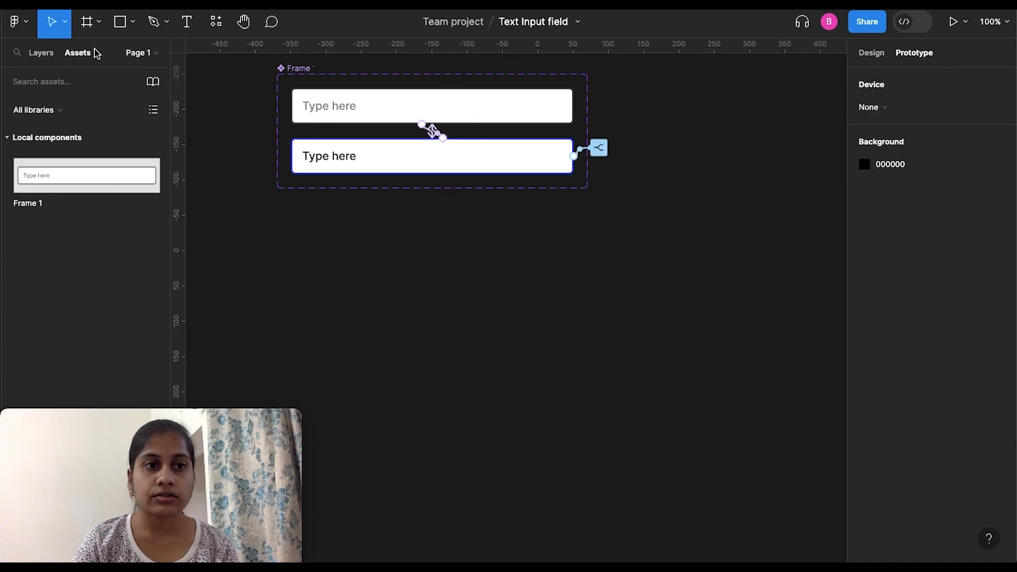
- Add an iPhone 14 & 15 Pro preset frame (393 × 852) beside the text field component set
{"action": "left_click", "coordinate": [99, 23]}
{"action": "left_click", "coordinate": [95, 64]}
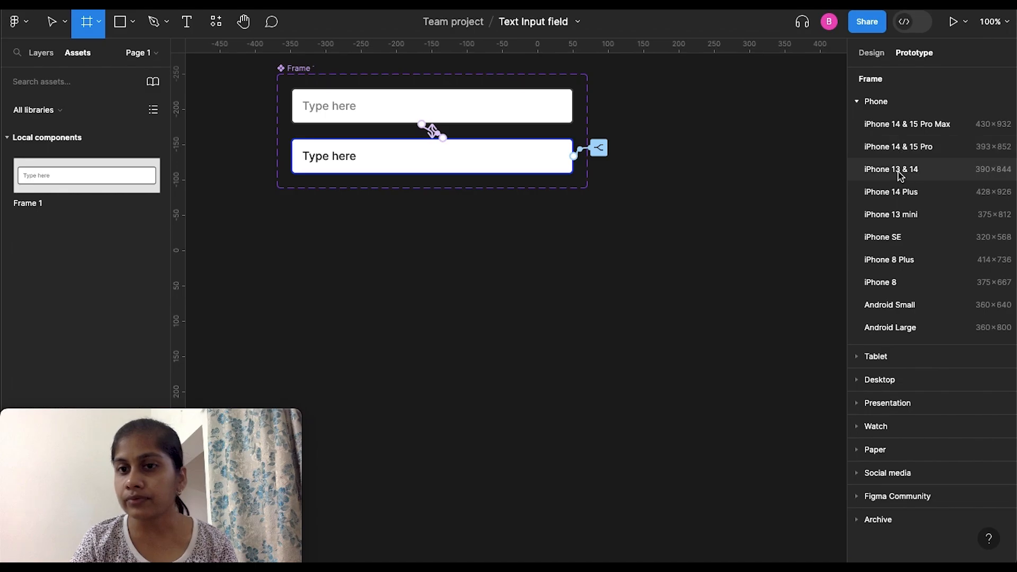
{"action": "left_click", "coordinate": [899, 152]}
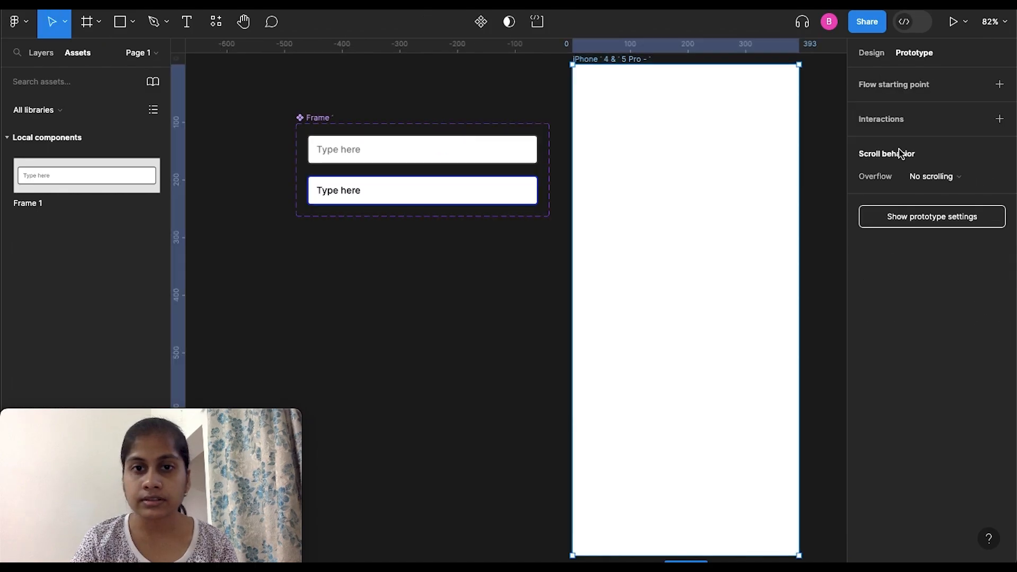
{"action": "scroll", "coordinate": [629, 208], "scroll_direction": "right", "scroll_amount": 1}
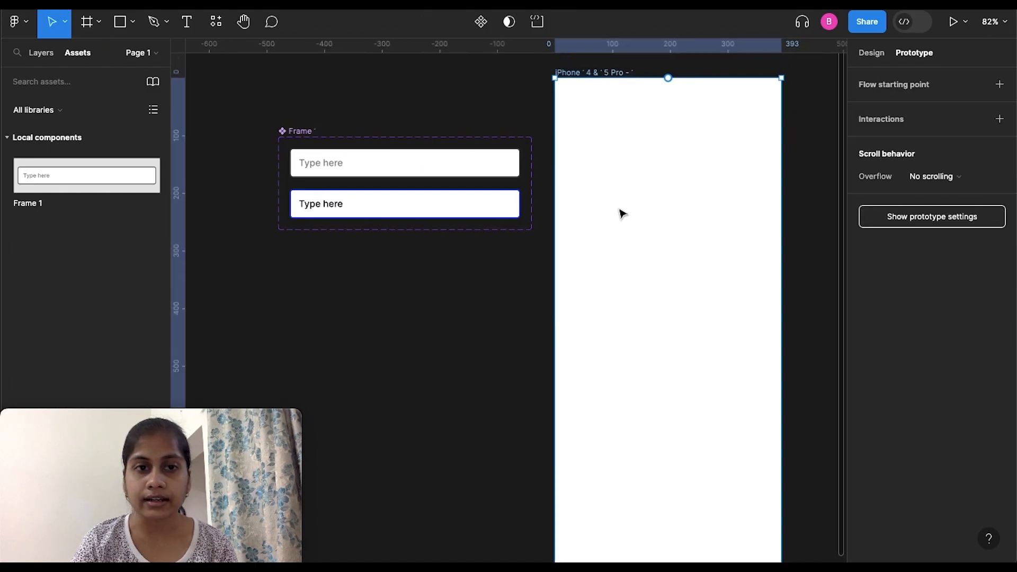
- Place an instance of the local Frame 1 component in the upper part of the iPhone frame
{"action": "left_click", "coordinate": [33, 55]}
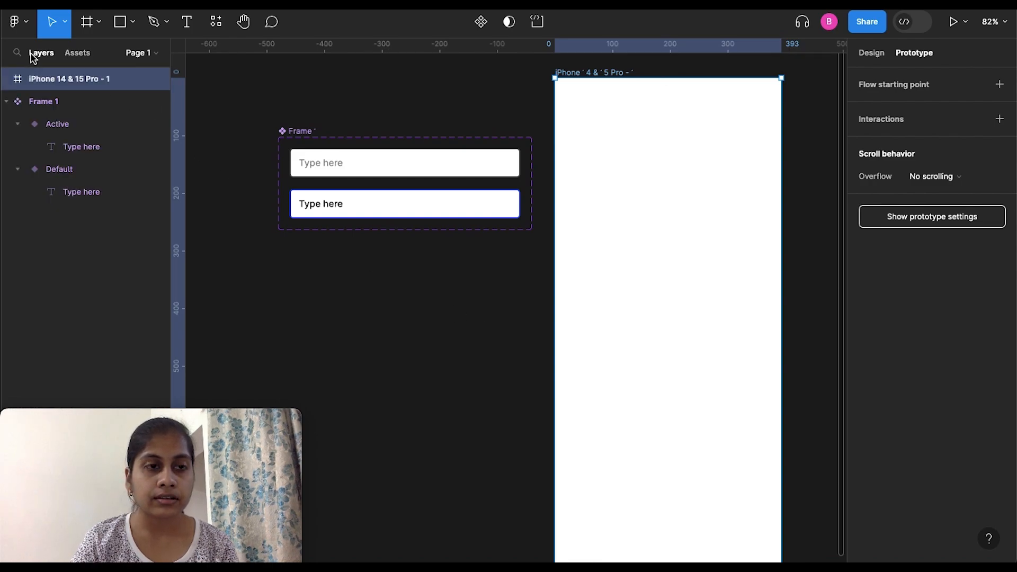
{"action": "left_click", "coordinate": [77, 56]}
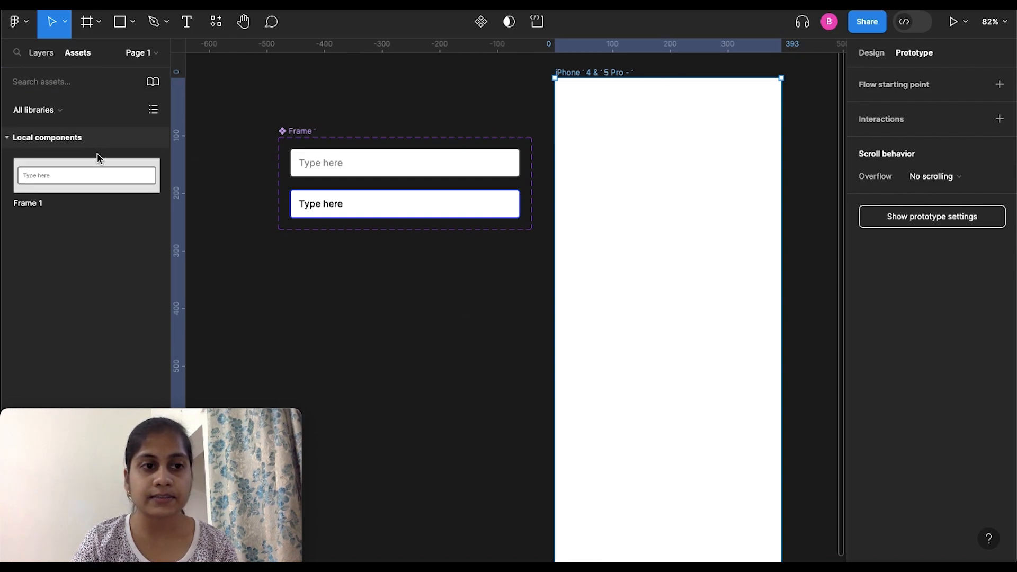
{"action": "left_click_drag", "start_coordinate": [91, 180], "coordinate": [681, 256]}
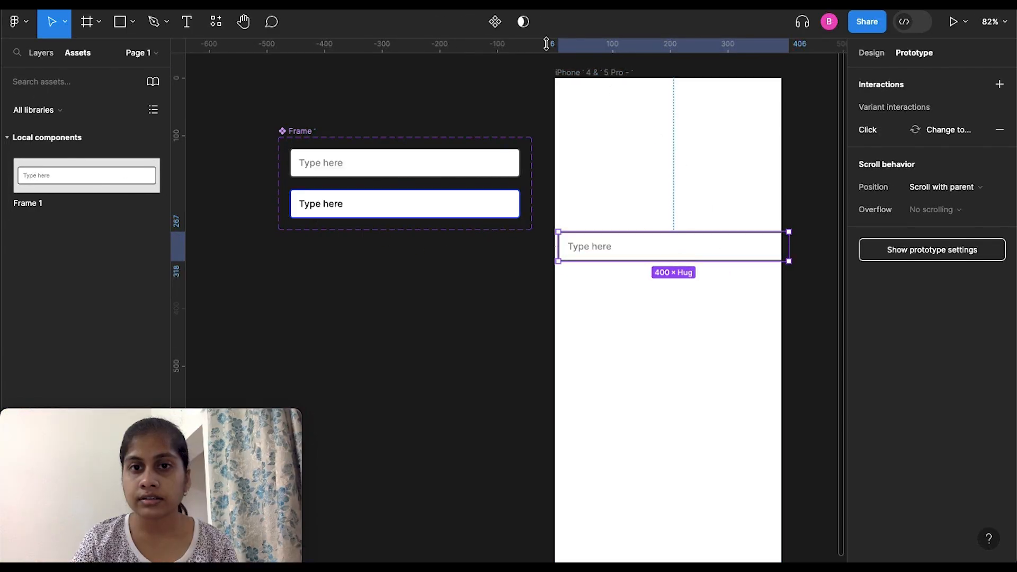
{"action": "left_click_drag", "start_coordinate": [731, 250], "coordinate": [726, 223]}
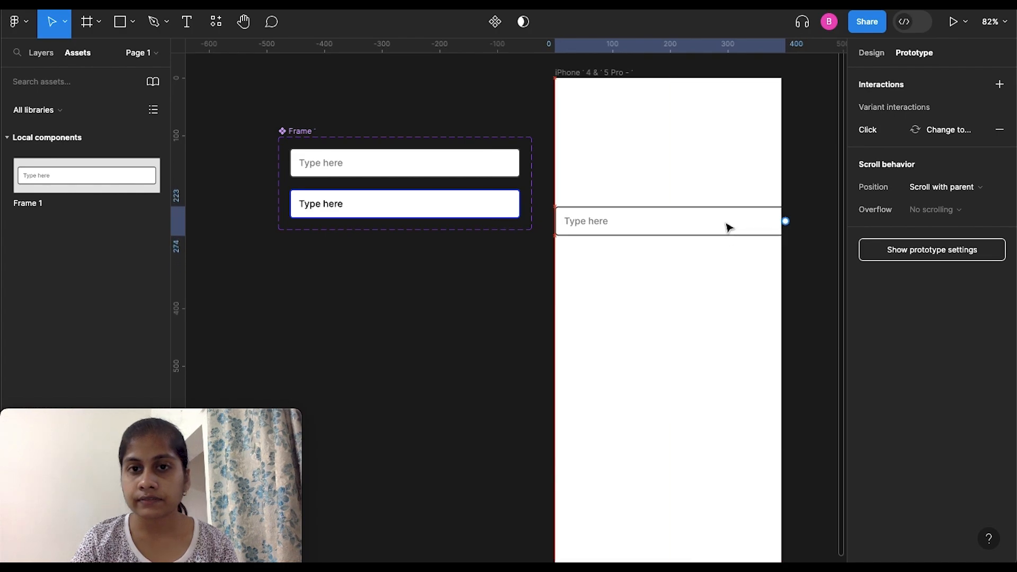
- Narrow the input field instance to about 344 wide, positioned at about X 25 and Y 254 inside the iPhone frame
{"action": "left_click", "coordinate": [595, 72]}
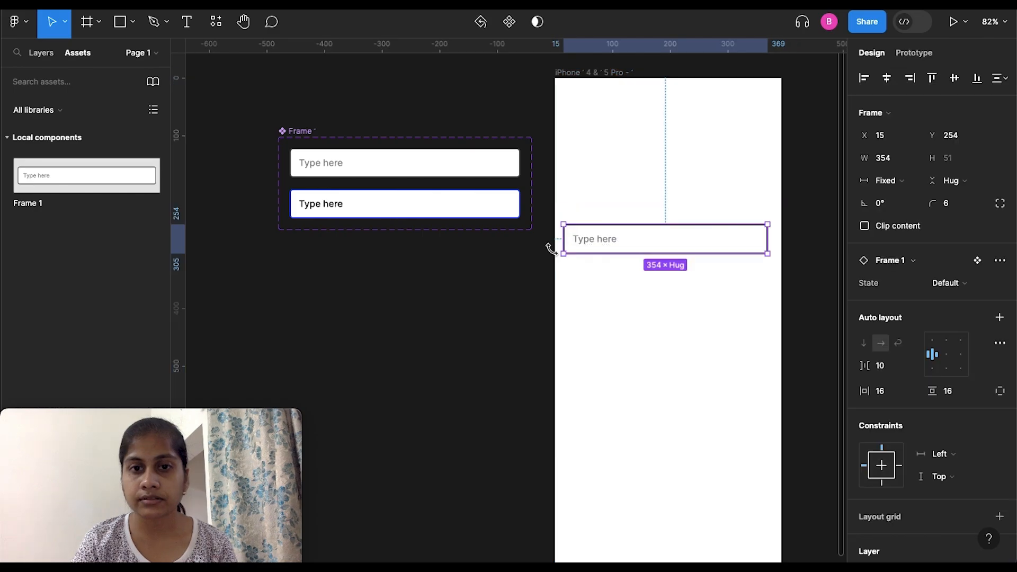
{"action": "left_click_drag", "start_coordinate": [565, 241], "coordinate": [570, 240]}
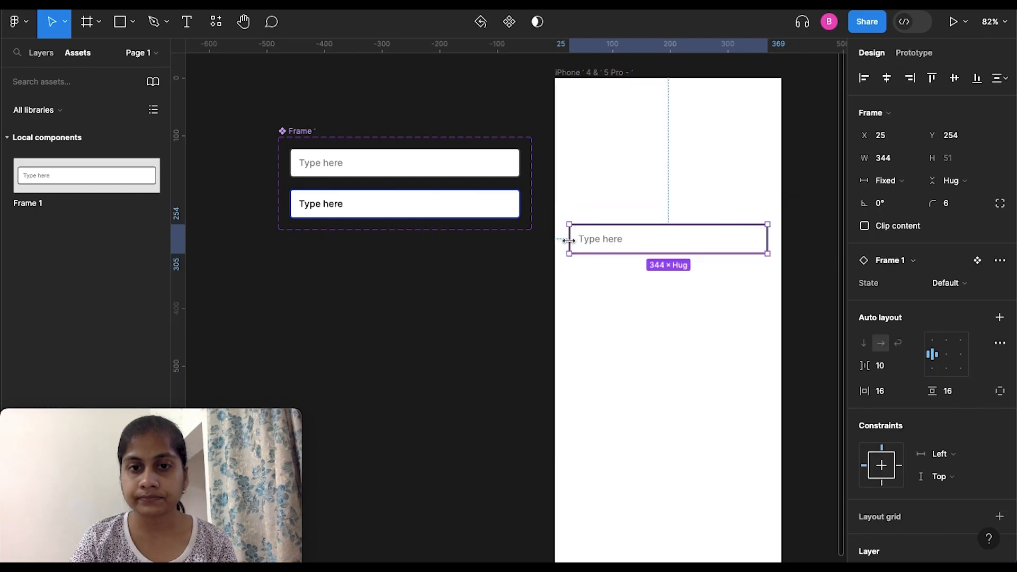
{"action": "left_click", "coordinate": [694, 129]}
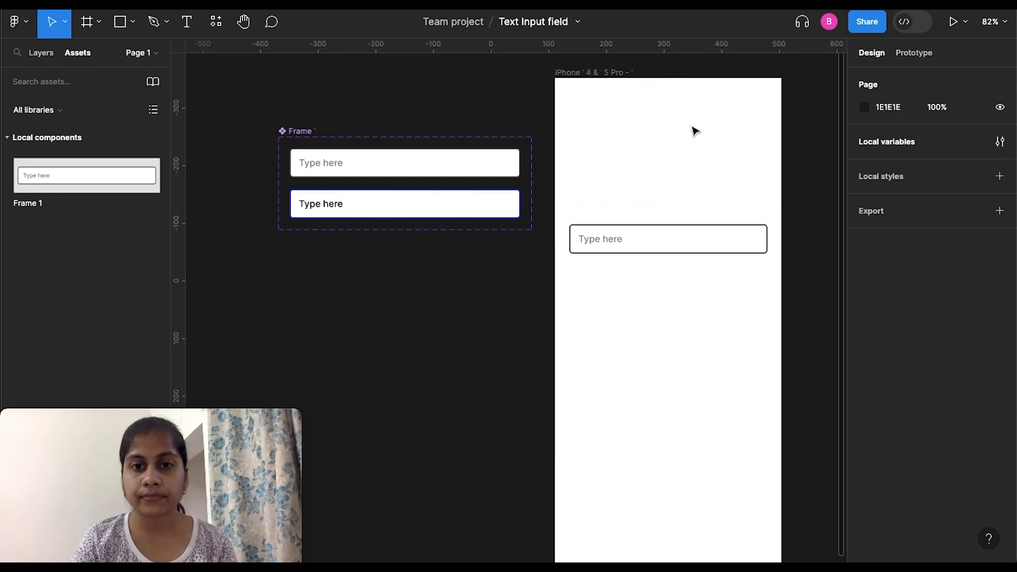
{"action": "scroll", "coordinate": [694, 129], "scroll_direction": "down", "scroll_amount": 1}
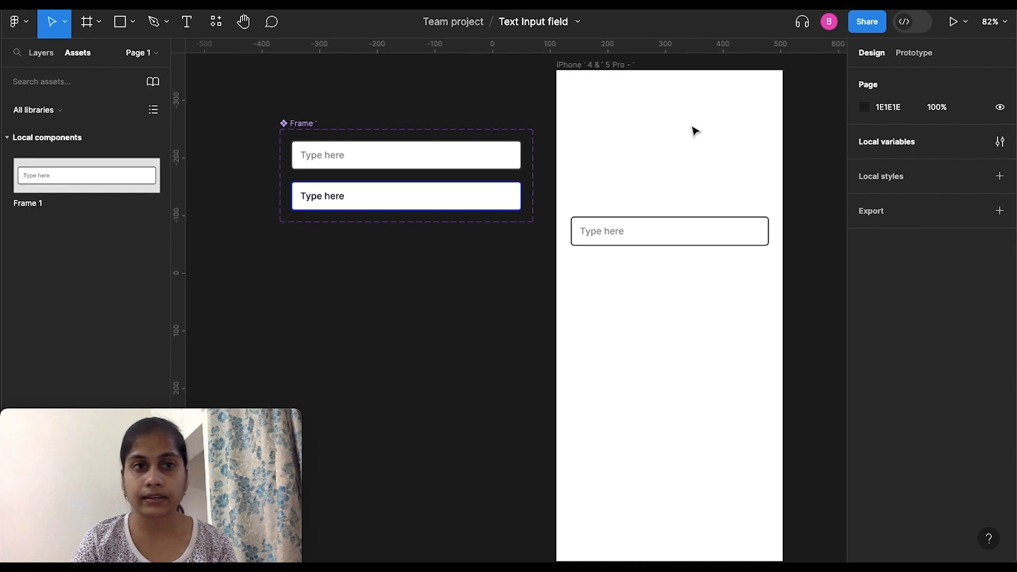
{"action": "left_click", "coordinate": [132, 22]}
{"action": "left_click", "coordinate": [120, 66]}
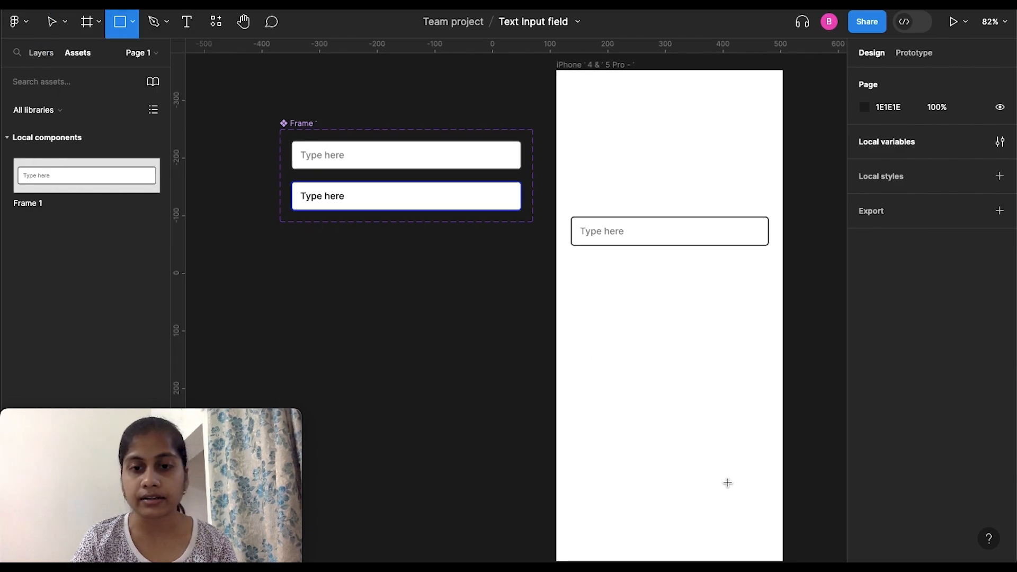
{"action": "left_click", "coordinate": [98, 27]}
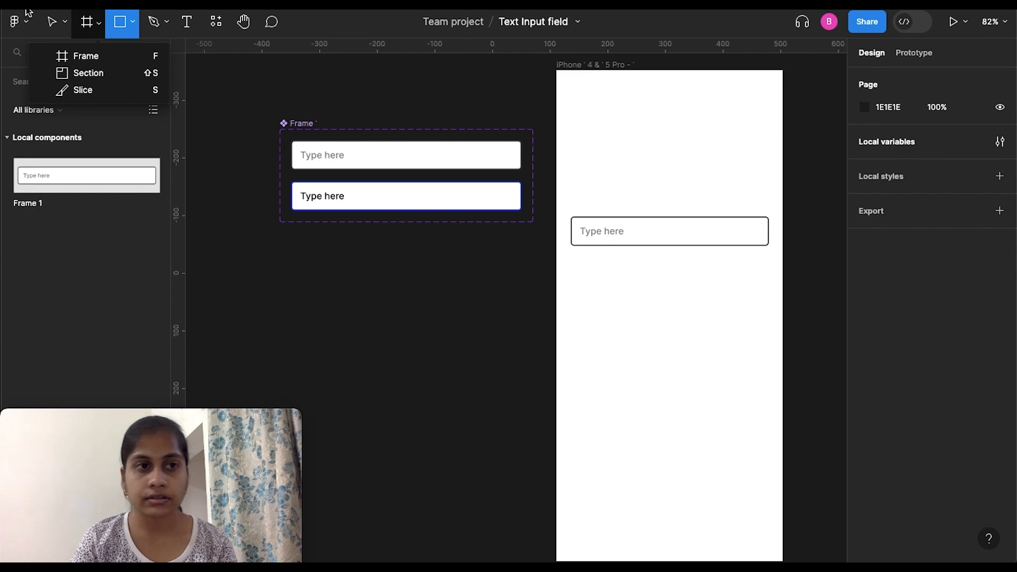
{"action": "left_click", "coordinate": [52, 21]}
- Add a layout grid to the iPhone frame and change its type to Columns
{"action": "left_click", "coordinate": [562, 65]}
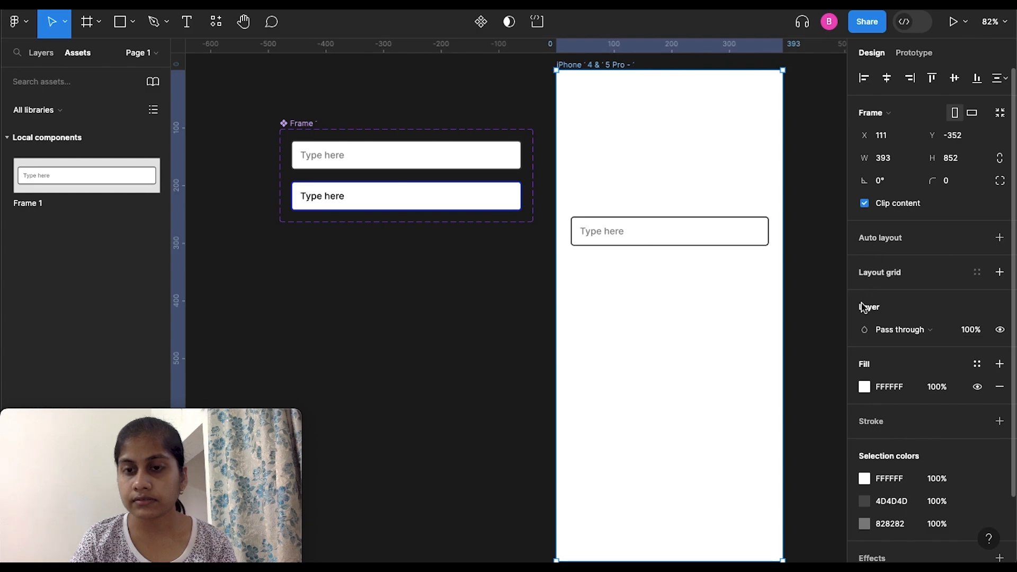
{"action": "left_click", "coordinate": [869, 278]}
{"action": "left_click", "coordinate": [864, 296]}
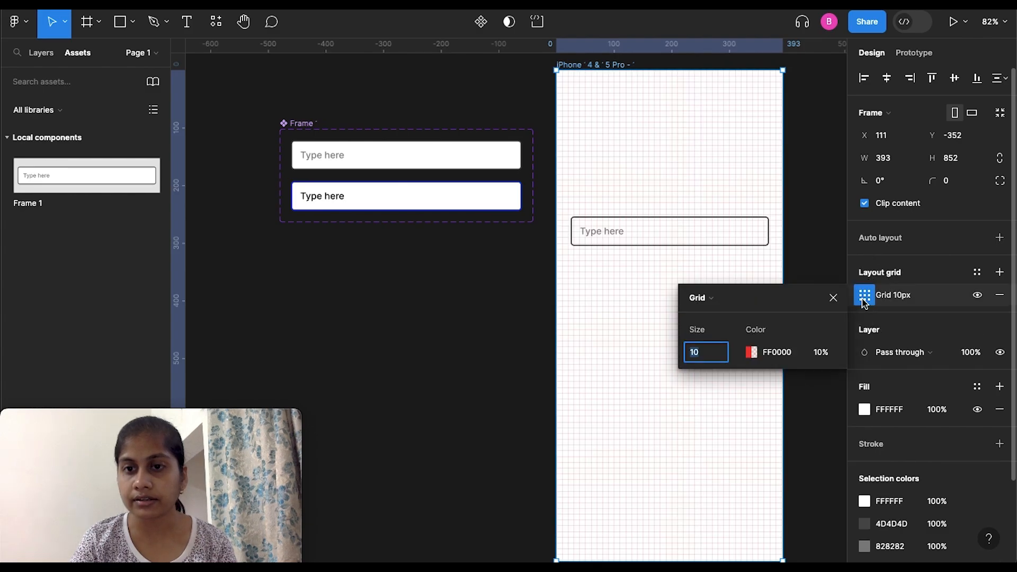
{"action": "left_click", "coordinate": [737, 298]}
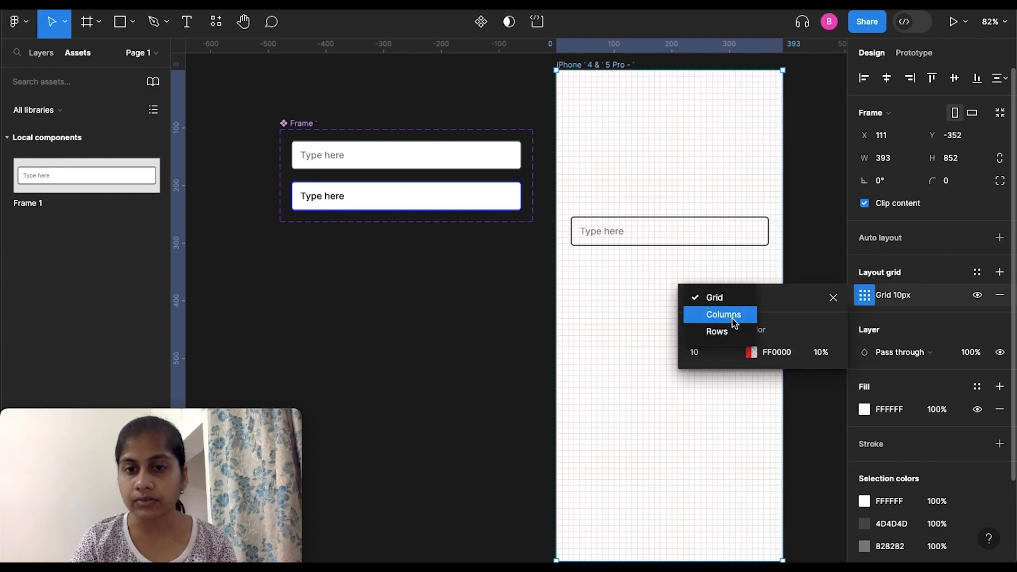
{"action": "left_click", "coordinate": [734, 315]}
- Set the column grid's count to 6 and its margin to 16, and close the grid settings
{"action": "left_click", "coordinate": [710, 350]}
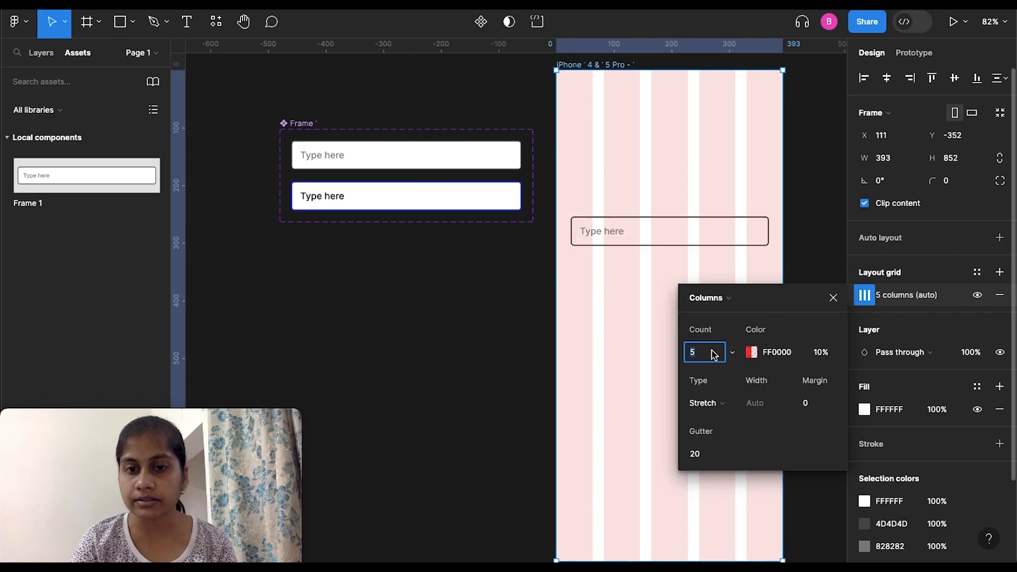
{"action": "type", "text": "6"}
{"action": "key", "text": "Return"}
{"action": "left_click", "coordinate": [823, 413]}
{"action": "key", "text": "BackSpace"}
{"action": "type", "text": "16"}
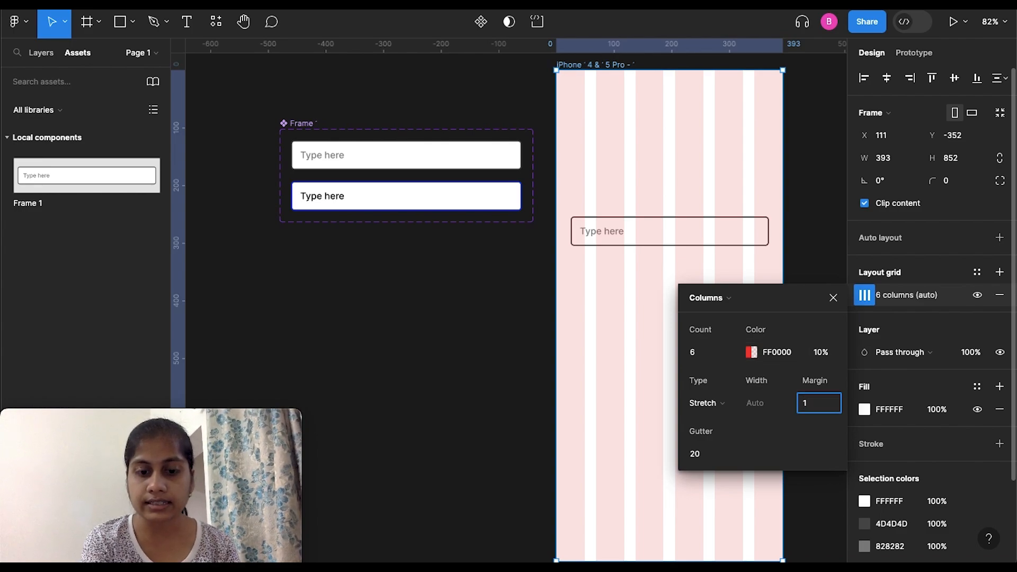
{"action": "left_click", "coordinate": [836, 301]}
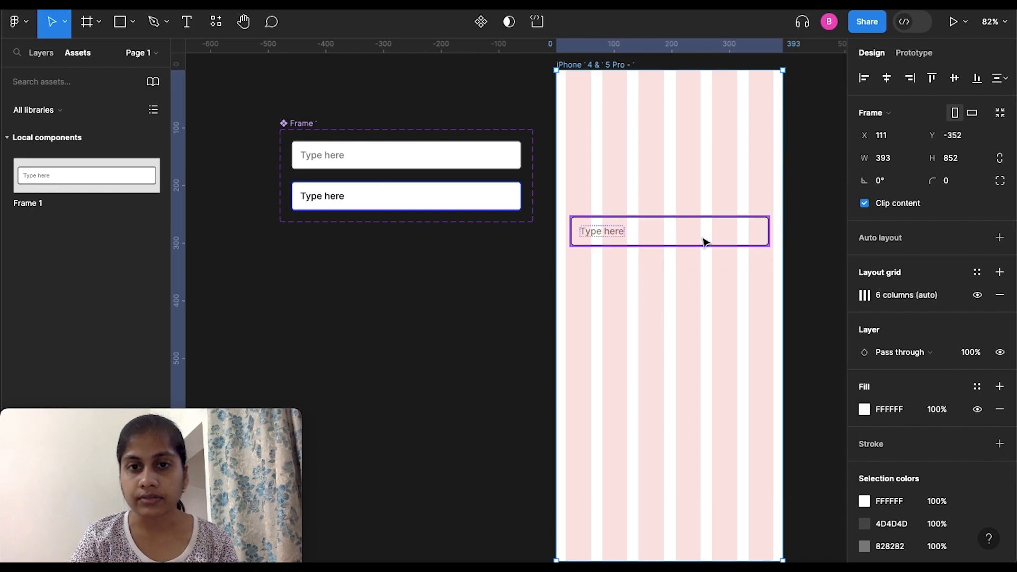
- Create a blue rounded Submit button as wide as the input field below it, and move the button slightly up
{"action": "left_click", "coordinate": [133, 22]}
{"action": "left_click", "coordinate": [121, 62]}
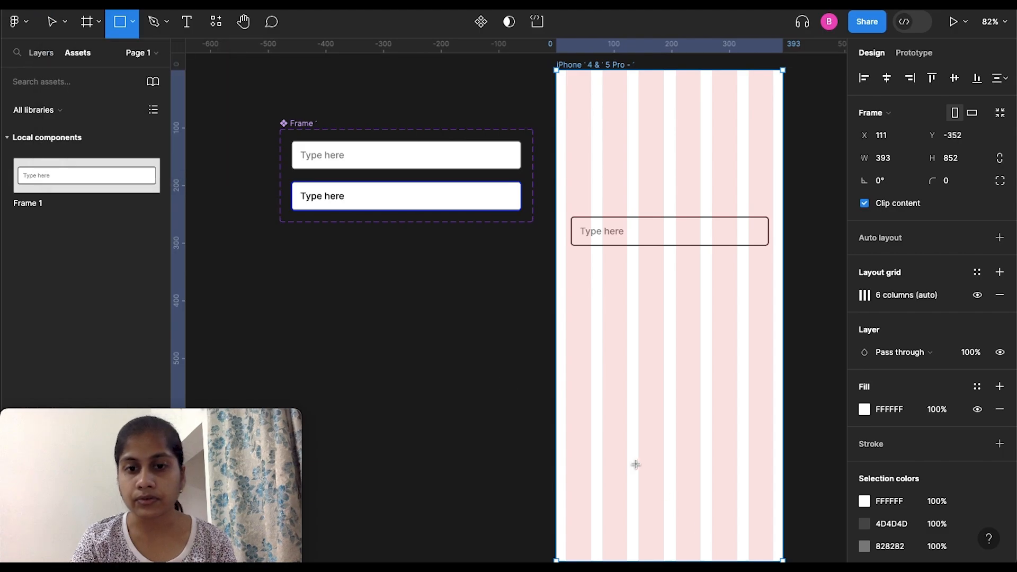
{"action": "left_click_drag", "start_coordinate": [591, 393], "coordinate": [742, 421]}
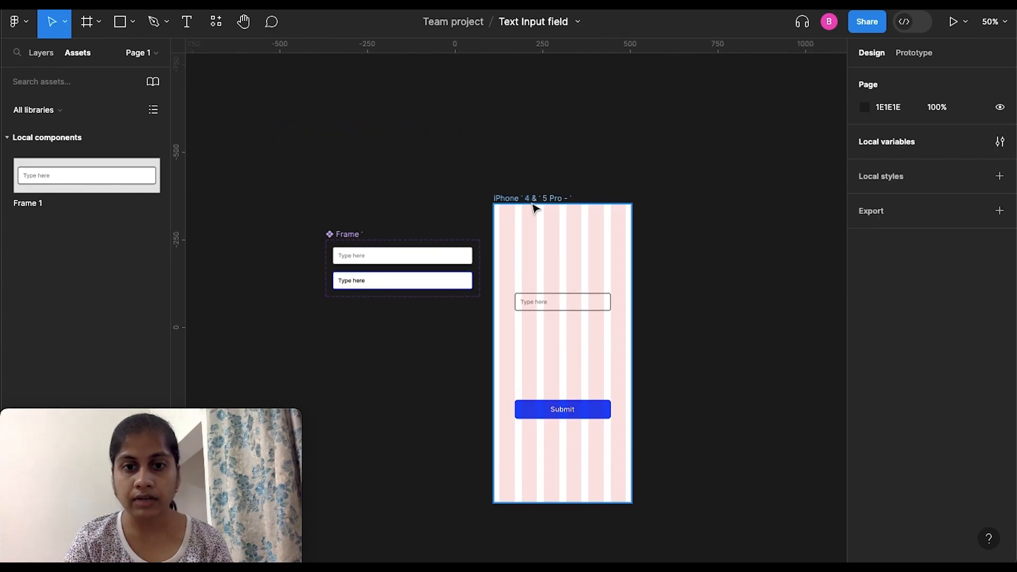
{"action": "left_click", "coordinate": [588, 409]}
{"action": "key", "text": "shift+a"}
{"action": "left_click", "coordinate": [729, 302]}
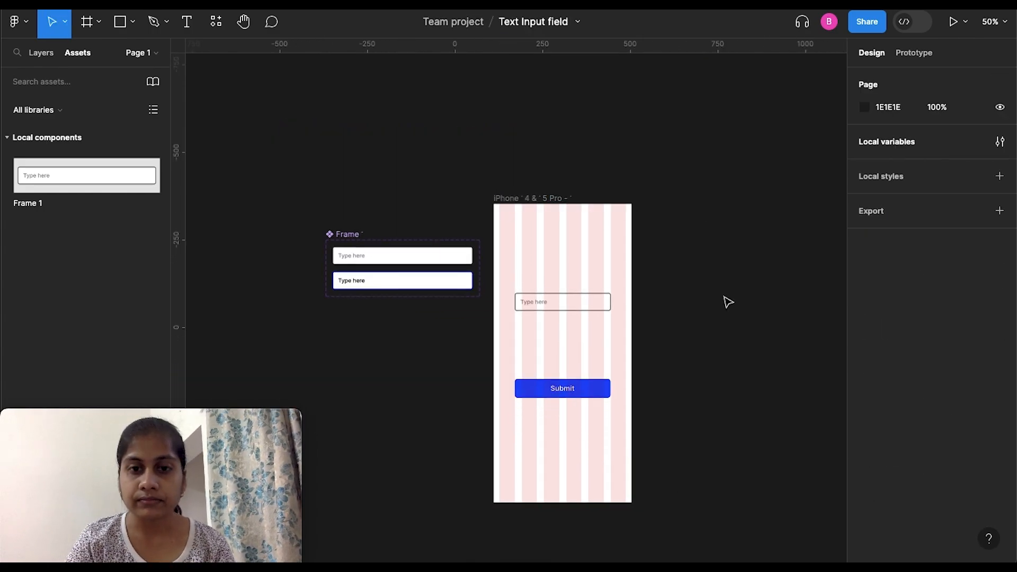
- Duplicate the iPhone frame beside the original and delete the input field from the copy
{"action": "key", "text": "ctrl+v"}
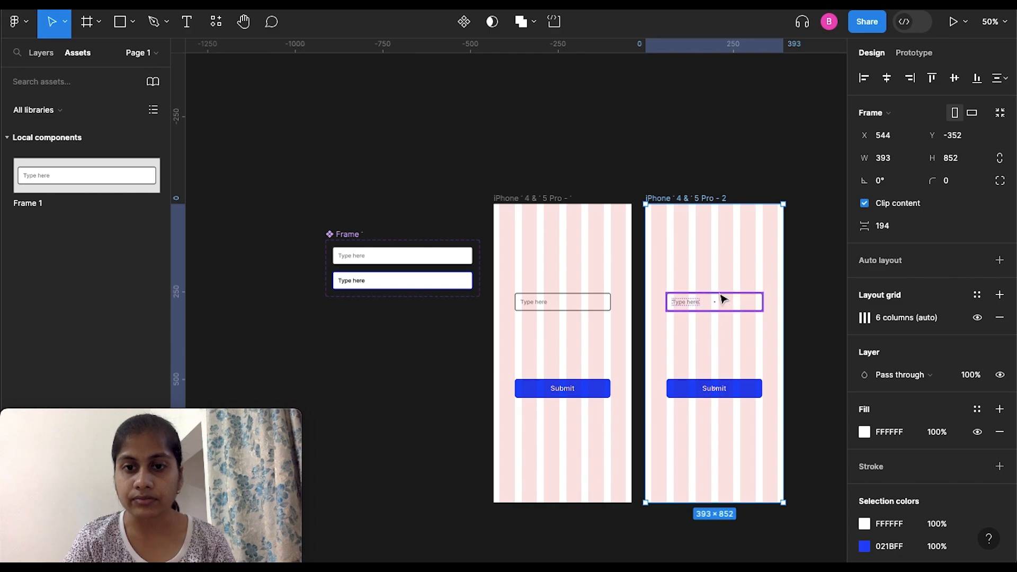
{"action": "left_click", "coordinate": [720, 294]}
{"action": "key", "text": "Delete"}
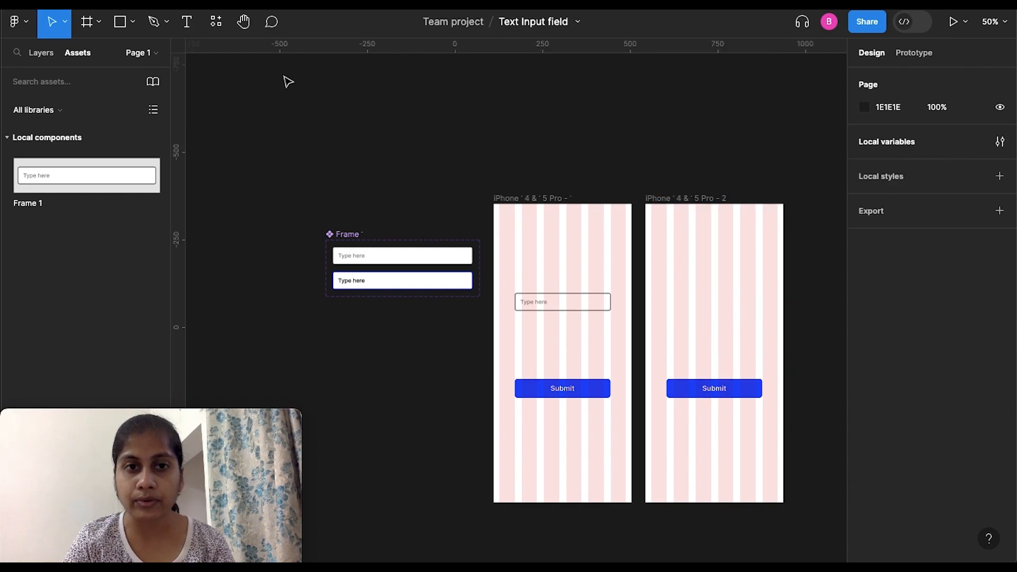
- Add the text "Welcoming" at about X 56, Y 132 in the second iPhone frame
{"action": "left_click", "coordinate": [186, 22]}
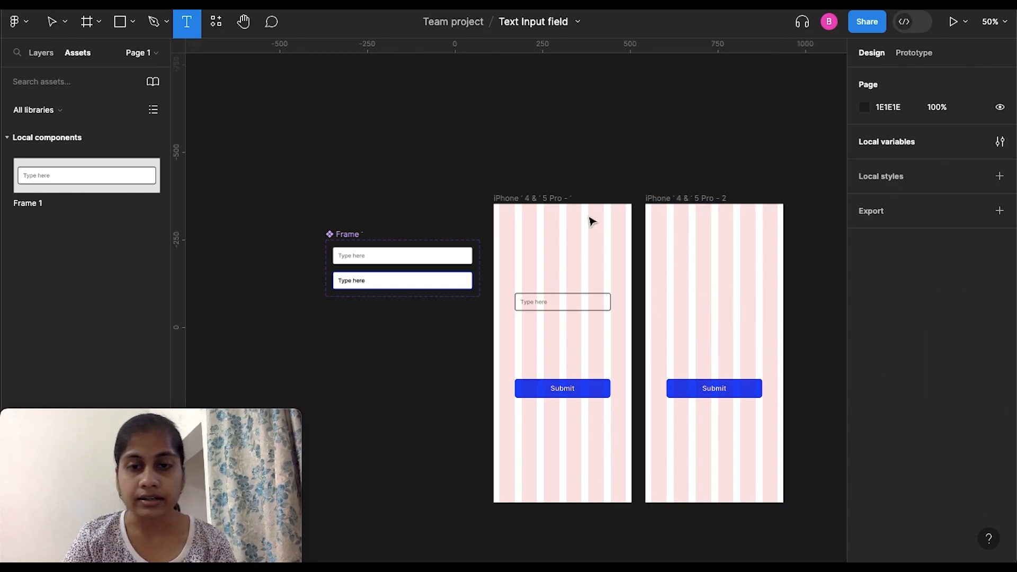
{"action": "left_click", "coordinate": [665, 252]}
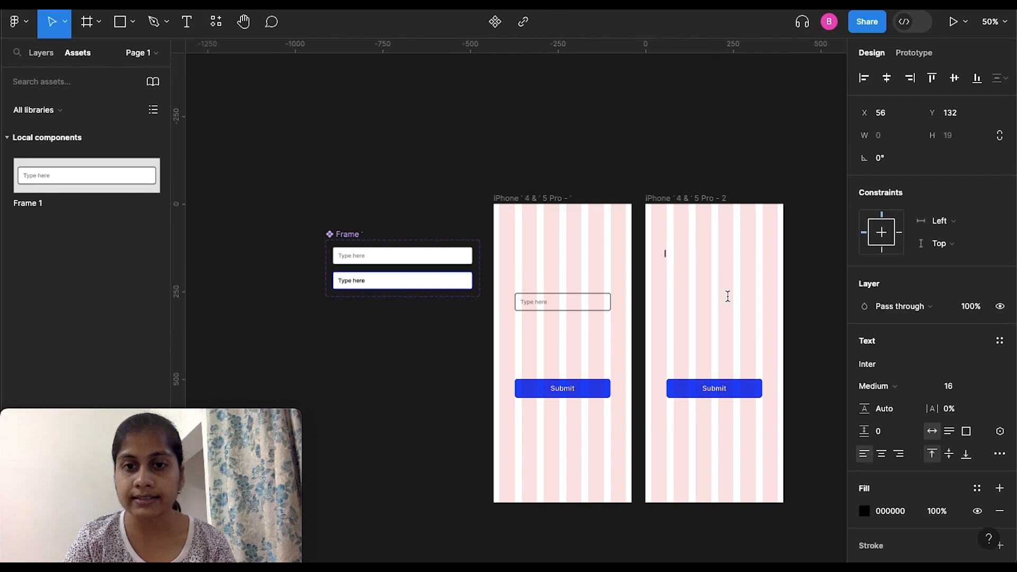
{"action": "type", "text": "Welcoming"}
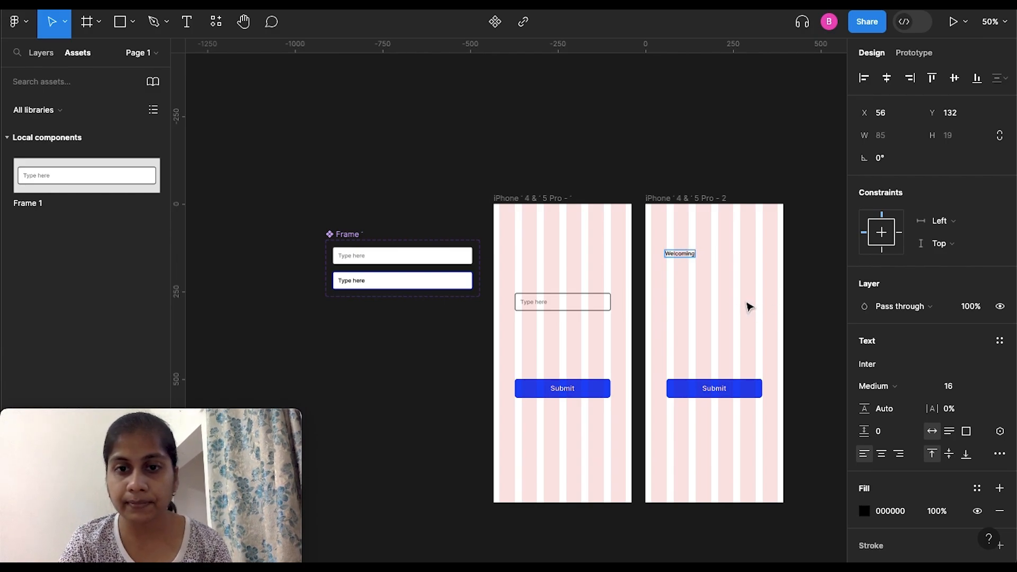
{"action": "scroll", "coordinate": [744, 311], "scroll_direction": "up", "scroll_amount": 5}
{"action": "key", "text": "Escape"}
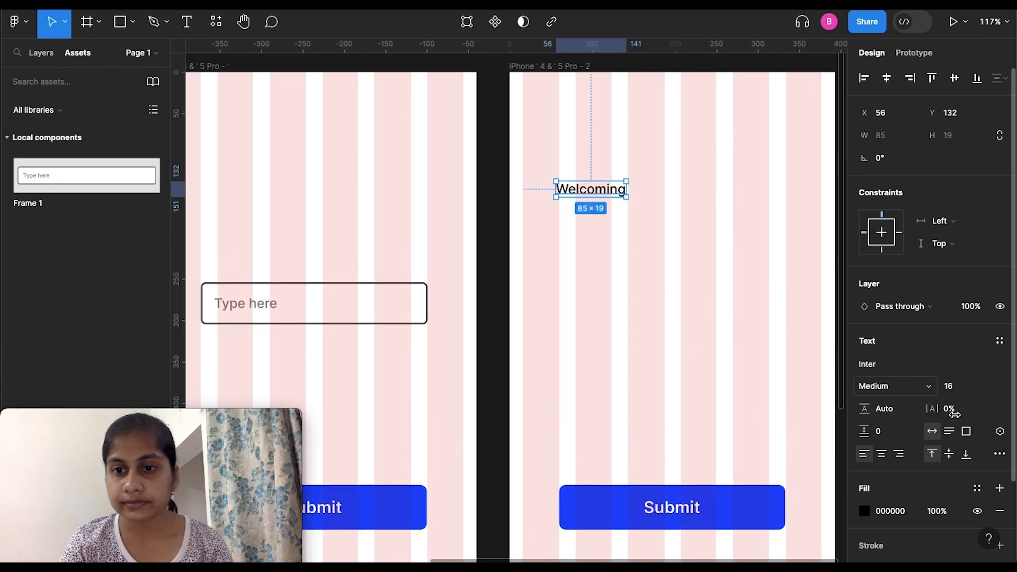
- Set the "Welcoming" text's font size to 32 and move it to X 60, Y 128
{"action": "left_click", "coordinate": [988, 390]}
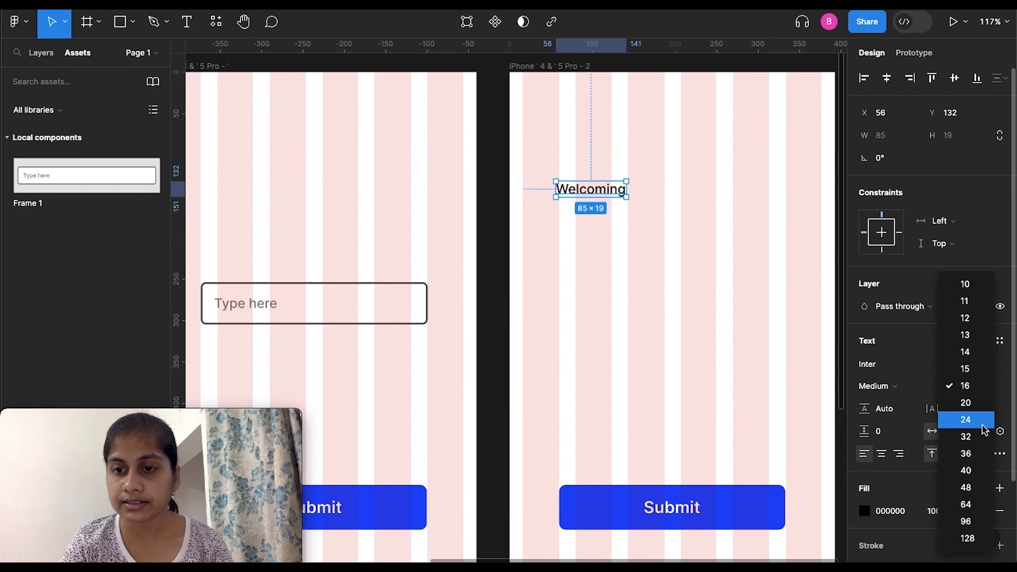
{"action": "left_click", "coordinate": [965, 436]}
{"action": "mouse_move", "coordinate": [581, 205]}
{"action": "left_mouse_down"}
{"action": "mouse_move", "coordinate": [597, 204]}
{"action": "mouse_move", "coordinate": [588, 201]}
{"action": "left_mouse_up"}
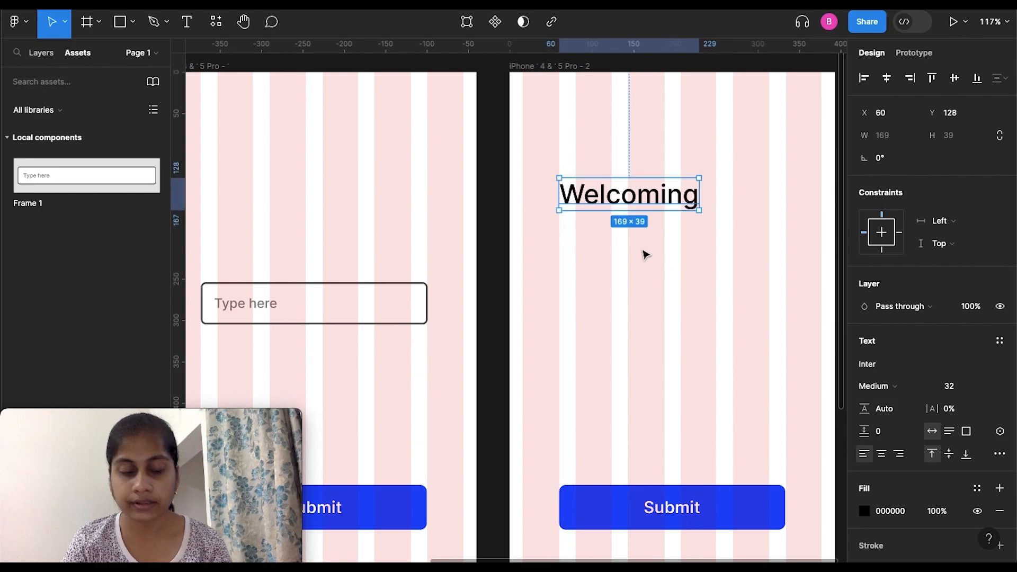
- Duplicate the "Welcoming" text directly below at Y 168 and change the copy to "Type here"
{"action": "key", "text": "super+d"}
{"action": "key", "text": "shift+Down"}
{"action": "key", "text": "shift+Down"}
{"action": "key", "text": "shift+Down"}
{"action": "key", "text": "shift+Down"}
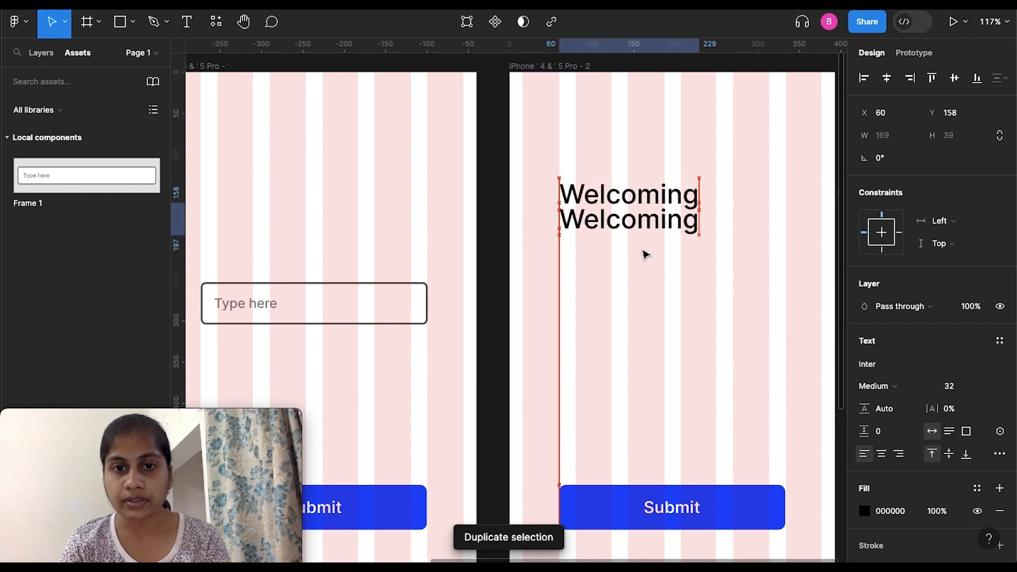
{"action": "double_click", "coordinate": [643, 227]}
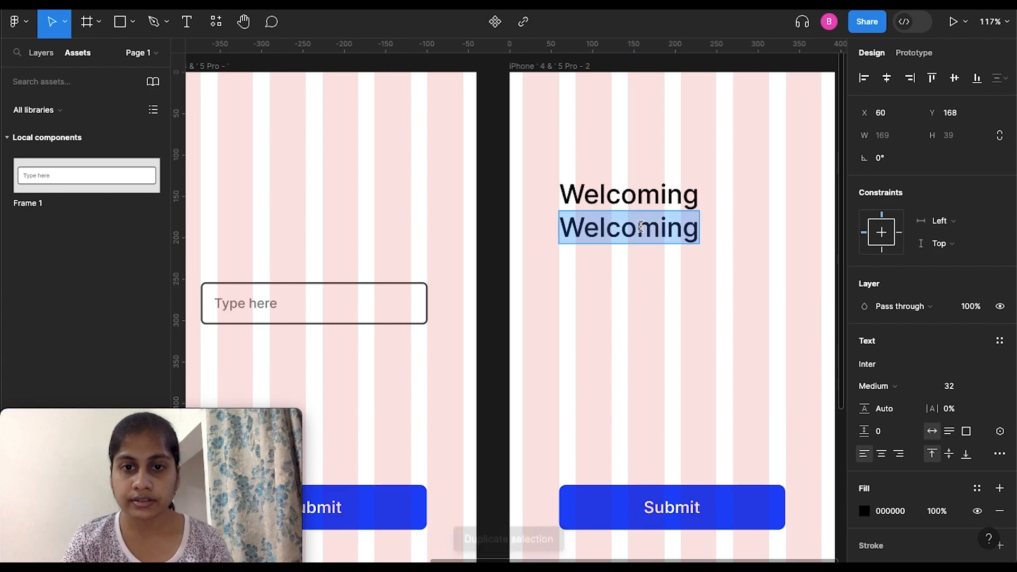
{"action": "key", "text": "BackSpace"}
{"action": "type", "text": "Type "}
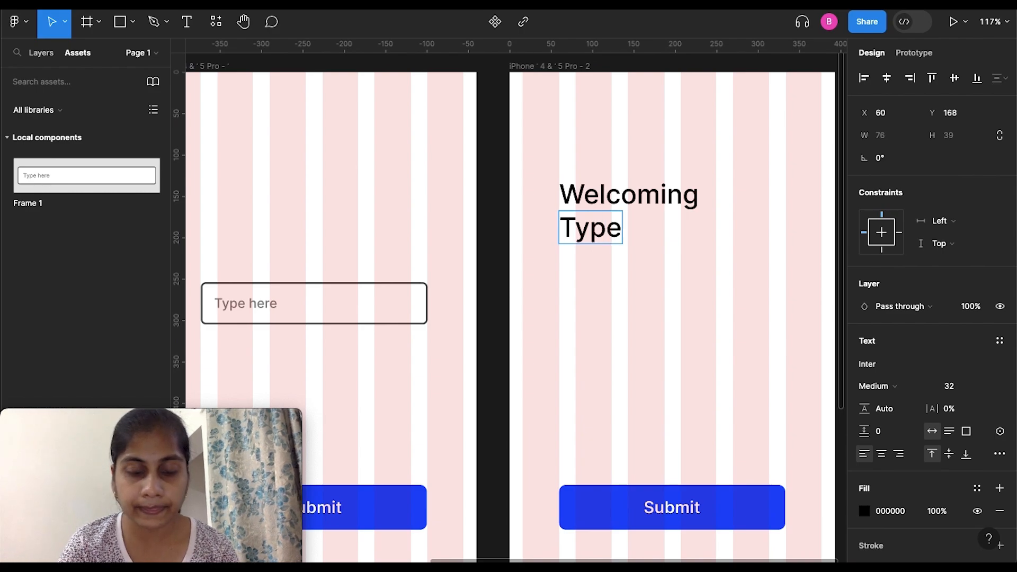
{"action": "type", "text": "here"}
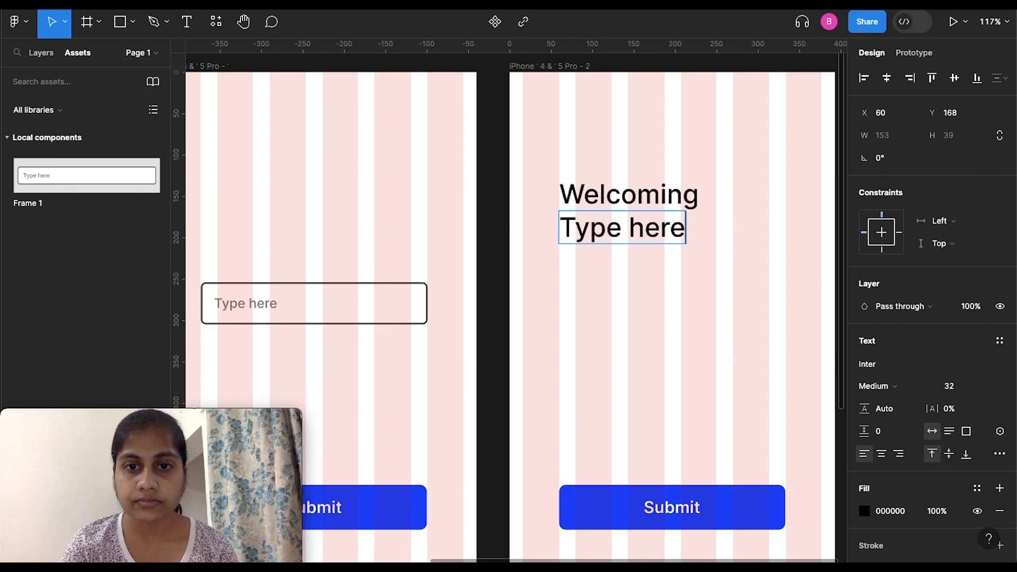
{"action": "key", "text": "Escape"}
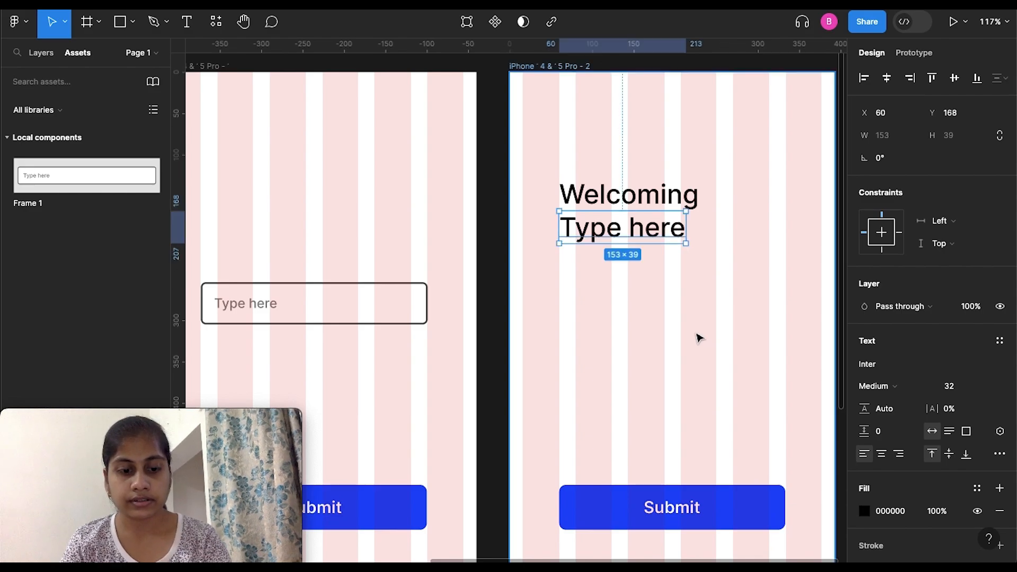
- Duplicate the "Type here" text as a third line below it and select all three text lines
{"action": "key", "text": "ctrl+d"}
{"action": "left_click", "coordinate": [677, 229]}
{"action": "left_click", "coordinate": [630, 193], "text": "shift"}
{"action": "left_click", "coordinate": [683, 270], "text": "shift"}
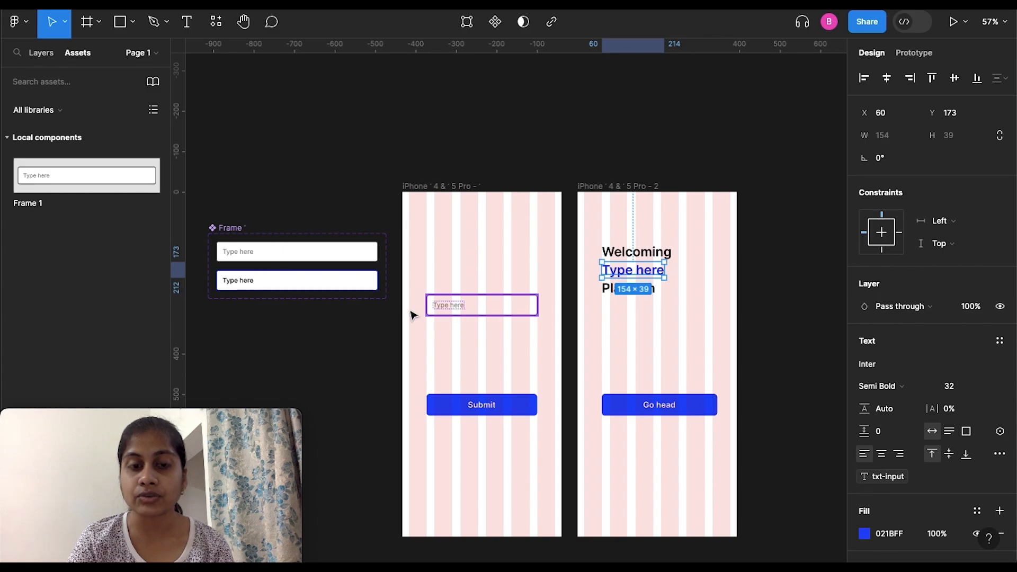
- Link the first iPhone frame to iPhone 14 & 15 Pro - 2 with an on-click Navigate to interaction using Smart animate
{"action": "left_click", "coordinate": [459, 187]}
{"action": "left_click", "coordinate": [922, 56]}
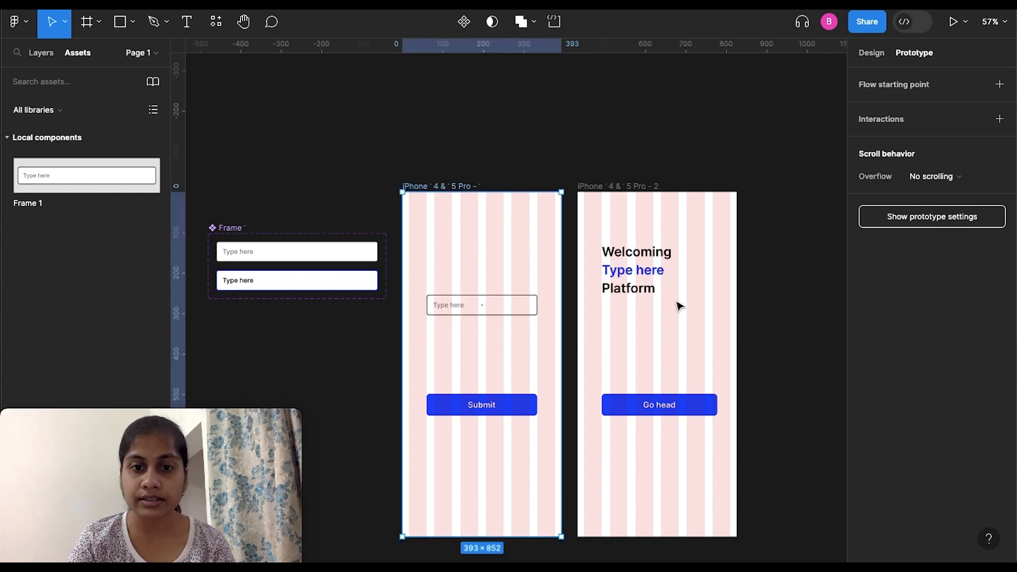
{"action": "left_click_drag", "start_coordinate": [561, 364], "coordinate": [594, 359]}
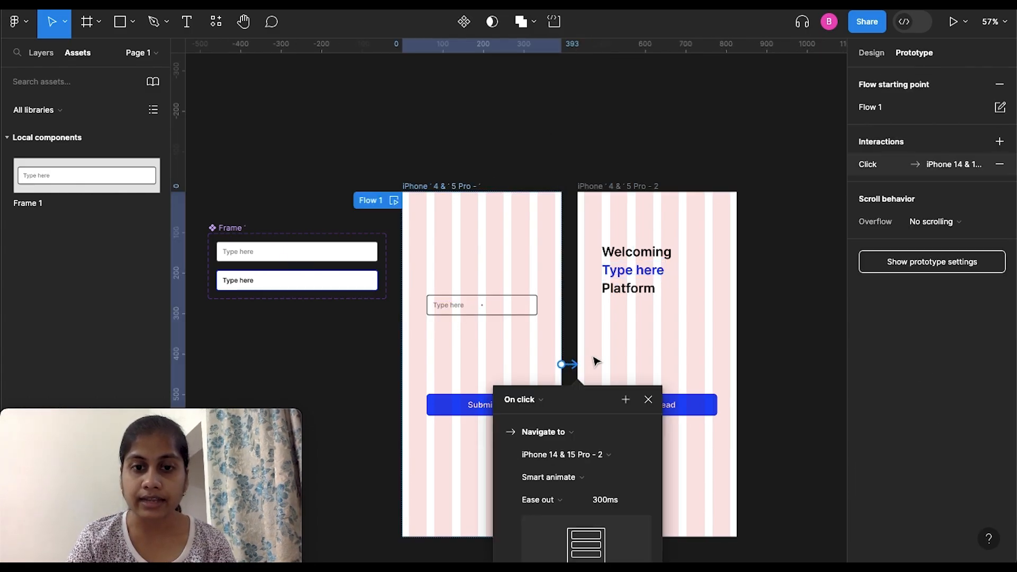
{"action": "left_click", "coordinate": [648, 400]}
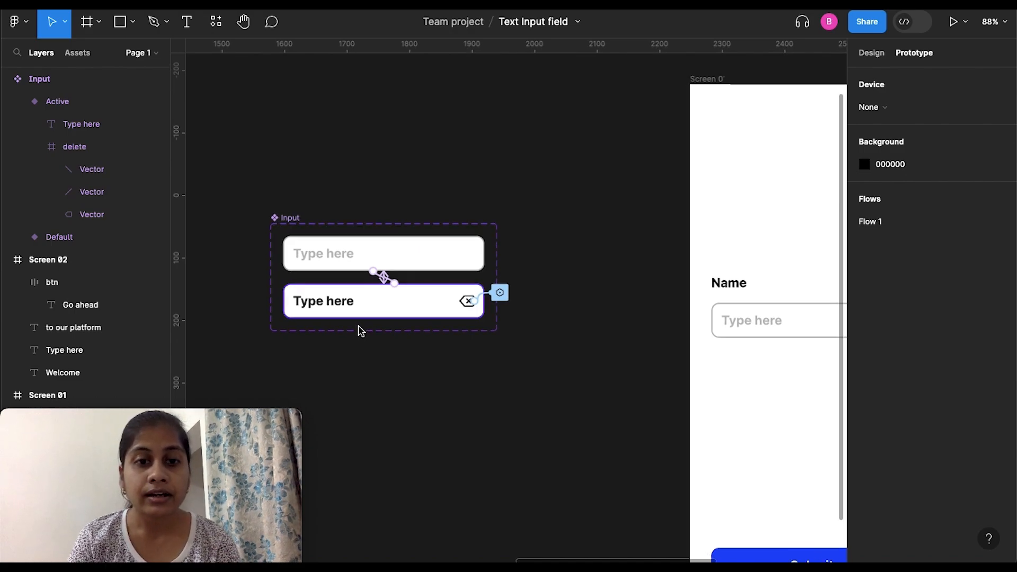
- Examine the on-click Set variable interaction of the delete icon in the Input component's Active variant, including the txt-input value it assigns
{"action": "scroll", "coordinate": [359, 334], "scroll_direction": "up", "scroll_amount": 5}
{"action": "scroll", "coordinate": [359, 331], "scroll_direction": "left", "scroll_amount": 3}
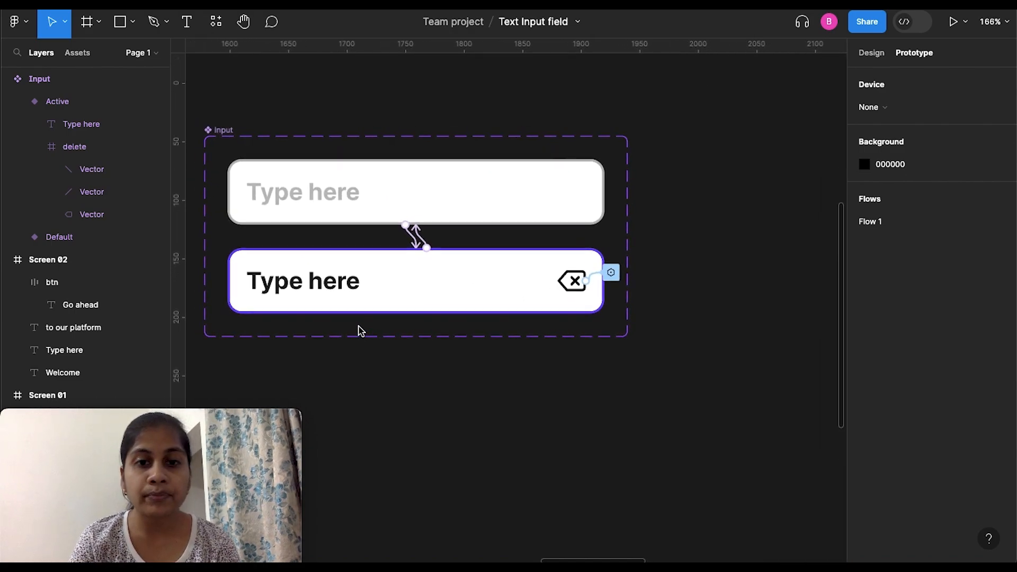
{"action": "left_click", "coordinate": [588, 317]}
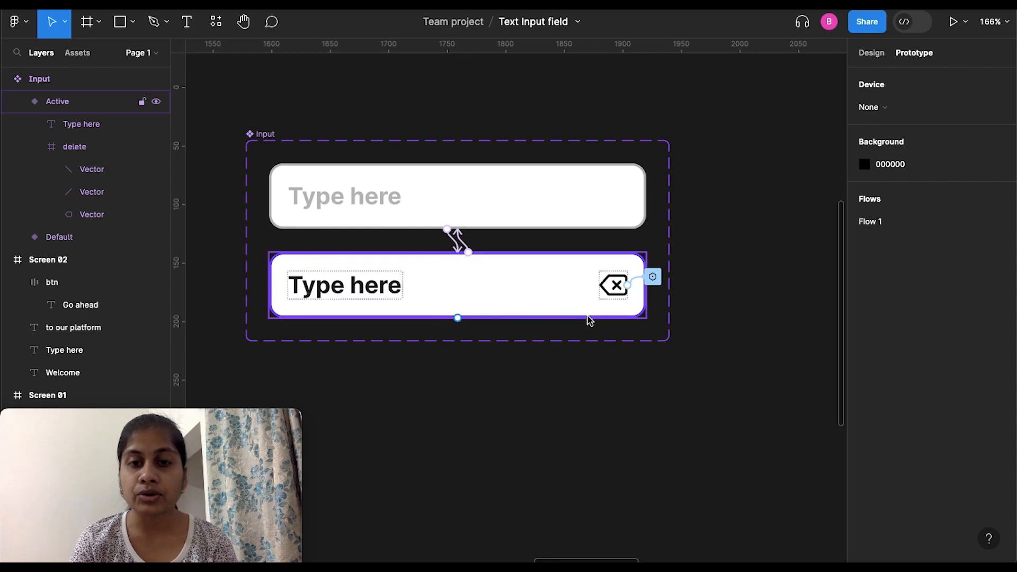
{"action": "left_click", "coordinate": [610, 297]}
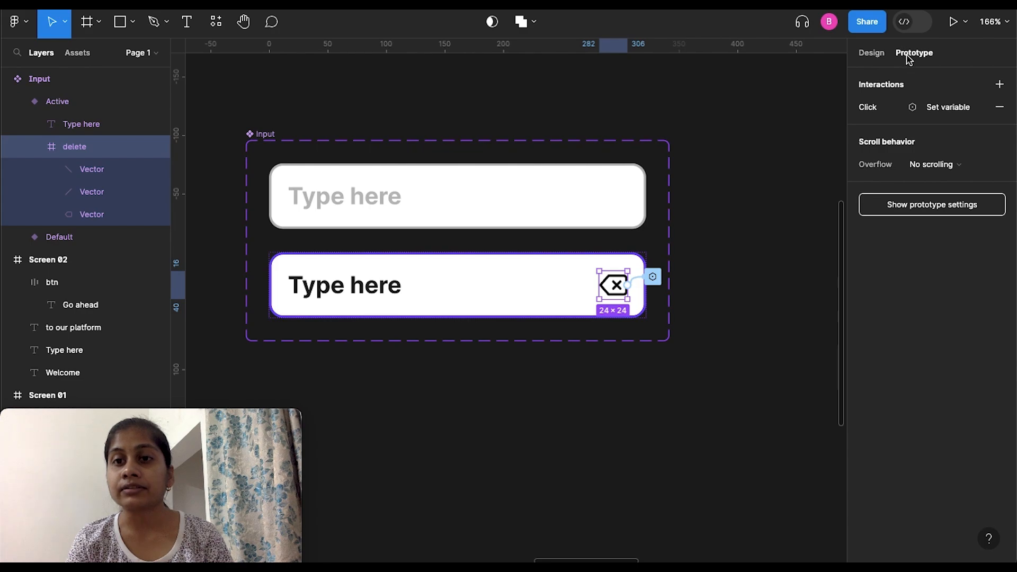
{"action": "left_click", "coordinate": [881, 111]}
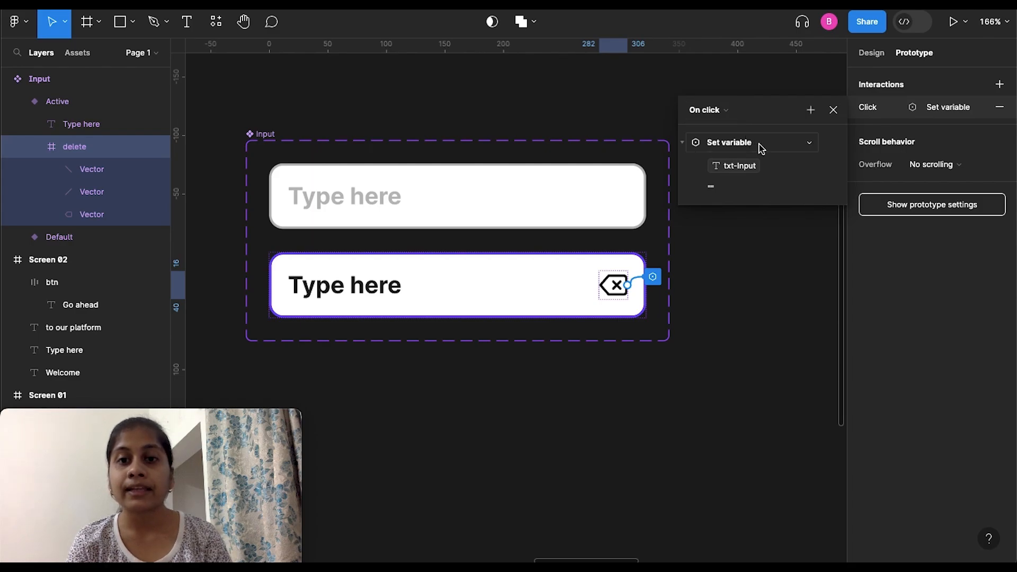
{"action": "left_click", "coordinate": [810, 111]}
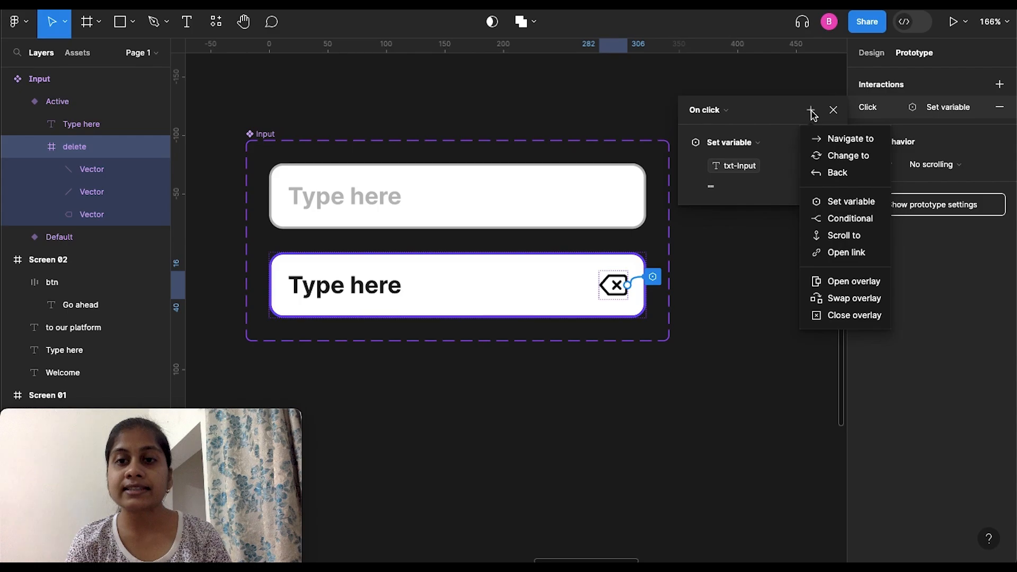
{"action": "left_click", "coordinate": [779, 202]}
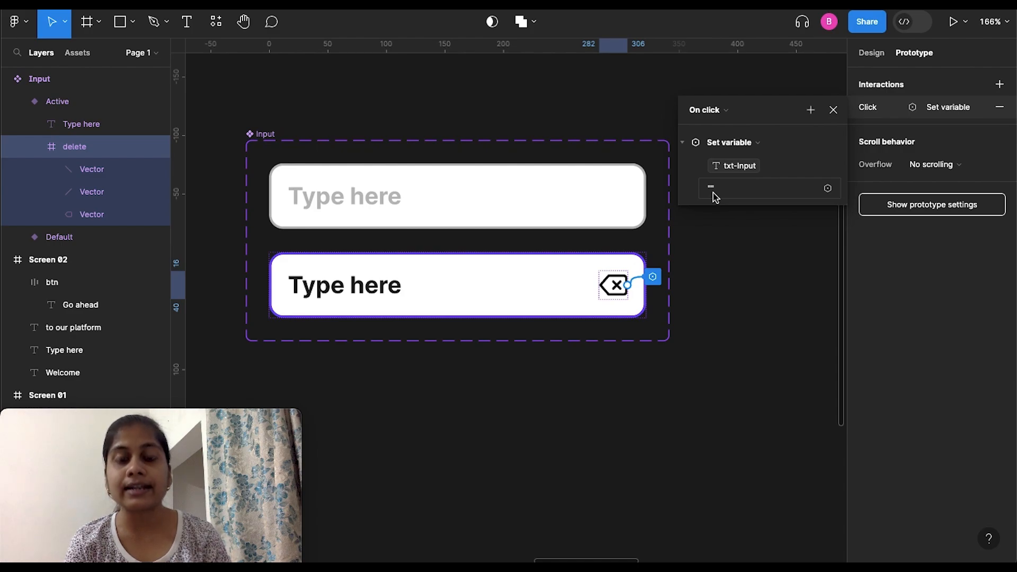
{"action": "left_click", "coordinate": [833, 110]}
- Run the prototype preview from Screen 01 and scale it to fit the screen
{"action": "left_click", "coordinate": [731, 351]}
{"action": "scroll", "coordinate": [731, 352], "scroll_direction": "down", "scroll_amount": 3}
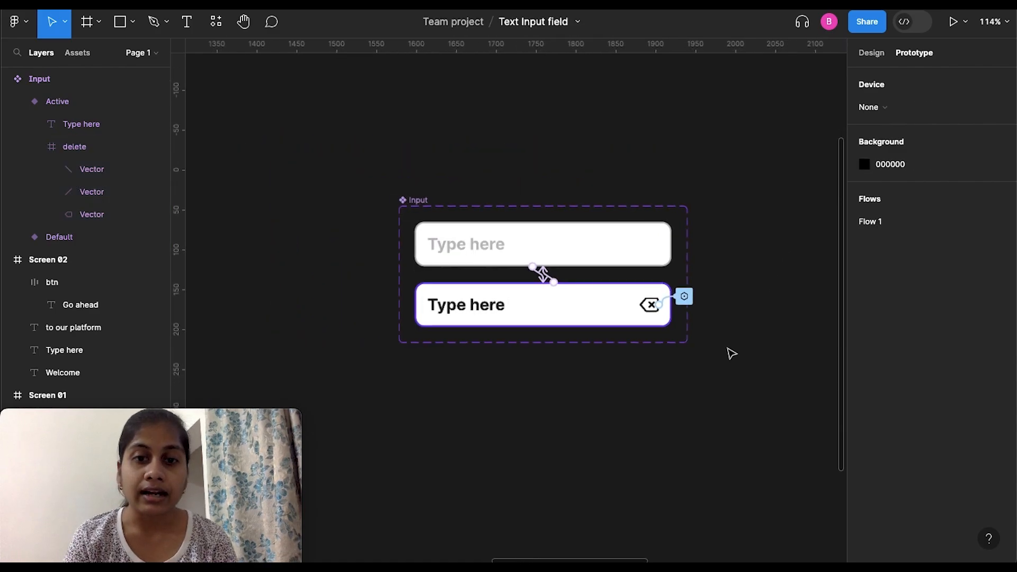
{"action": "scroll", "coordinate": [731, 354], "scroll_direction": "down", "scroll_amount": 2}
{"action": "scroll", "coordinate": [731, 353], "scroll_direction": "right", "scroll_amount": 10}
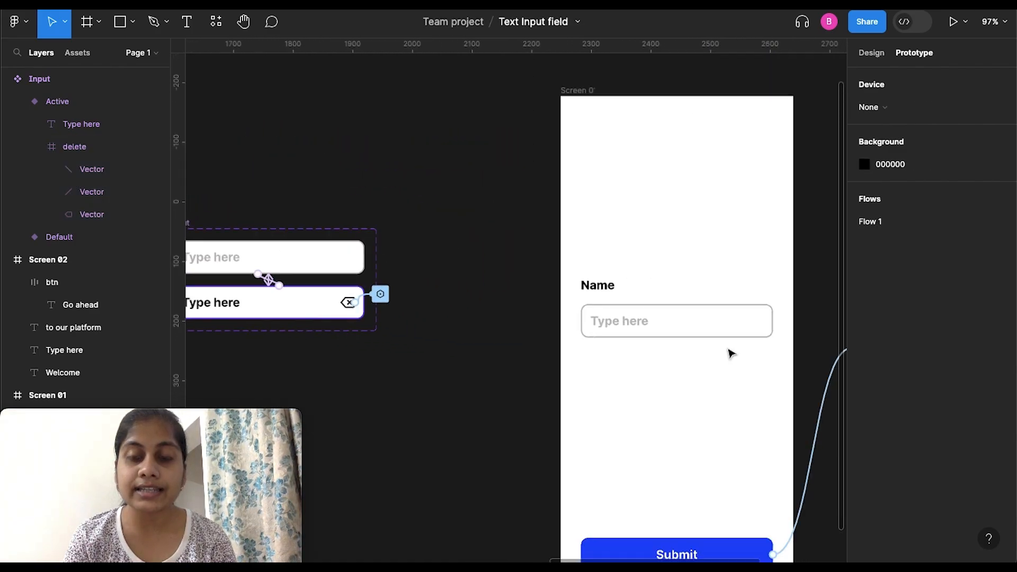
{"action": "scroll", "coordinate": [731, 354], "scroll_direction": "down", "scroll_amount": 4}
{"action": "scroll", "coordinate": [731, 353], "scroll_direction": "right", "scroll_amount": 3}
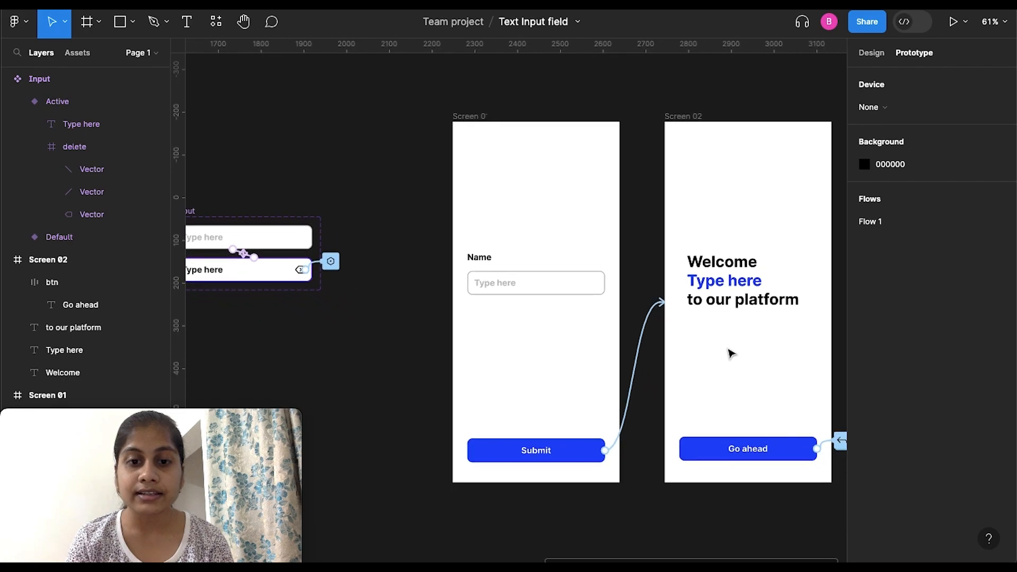
{"action": "scroll", "coordinate": [731, 353], "scroll_direction": "right", "scroll_amount": 2}
{"action": "left_click", "coordinate": [432, 107]}
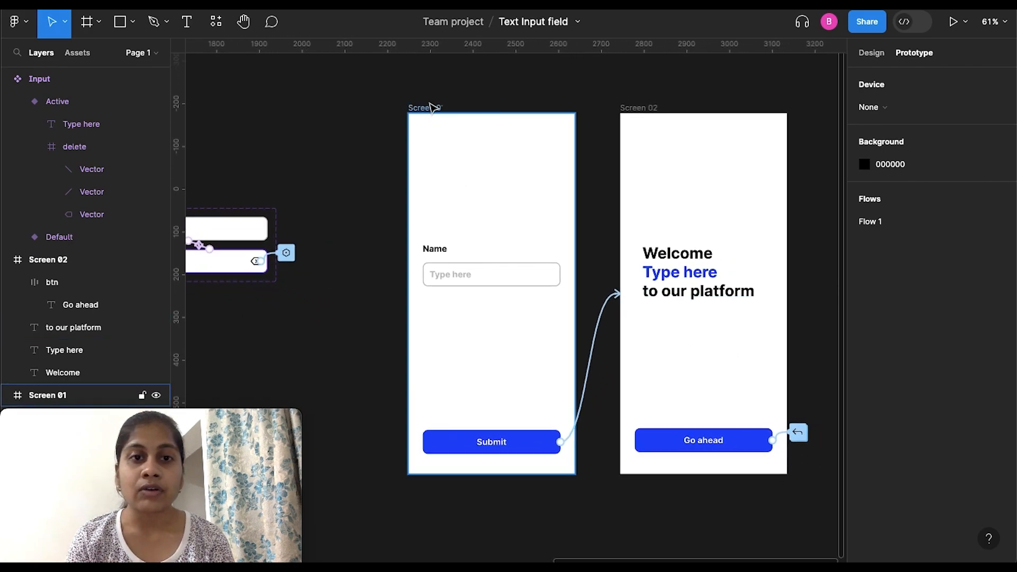
{"action": "left_click", "coordinate": [432, 109]}
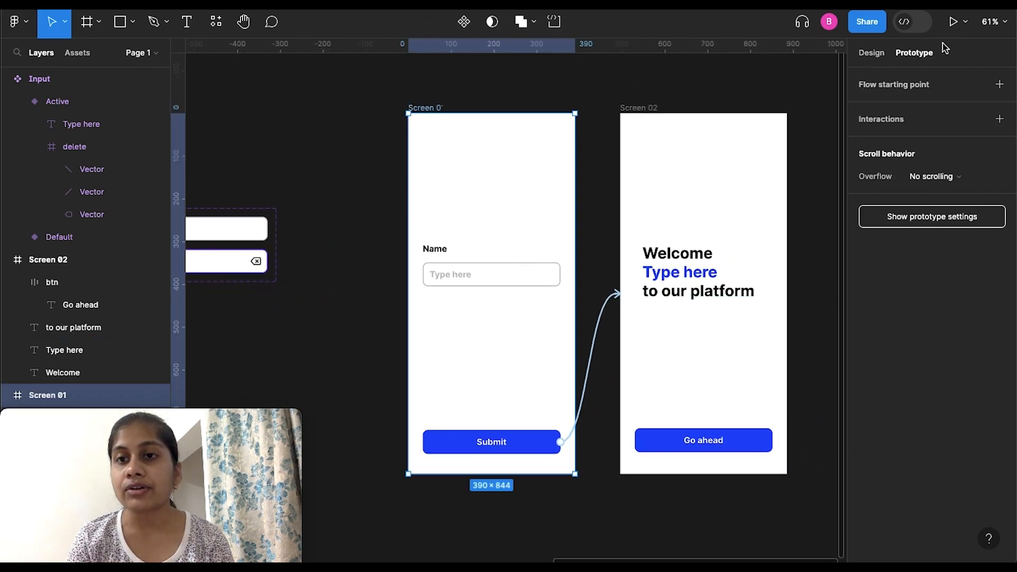
{"action": "left_click", "coordinate": [953, 23]}
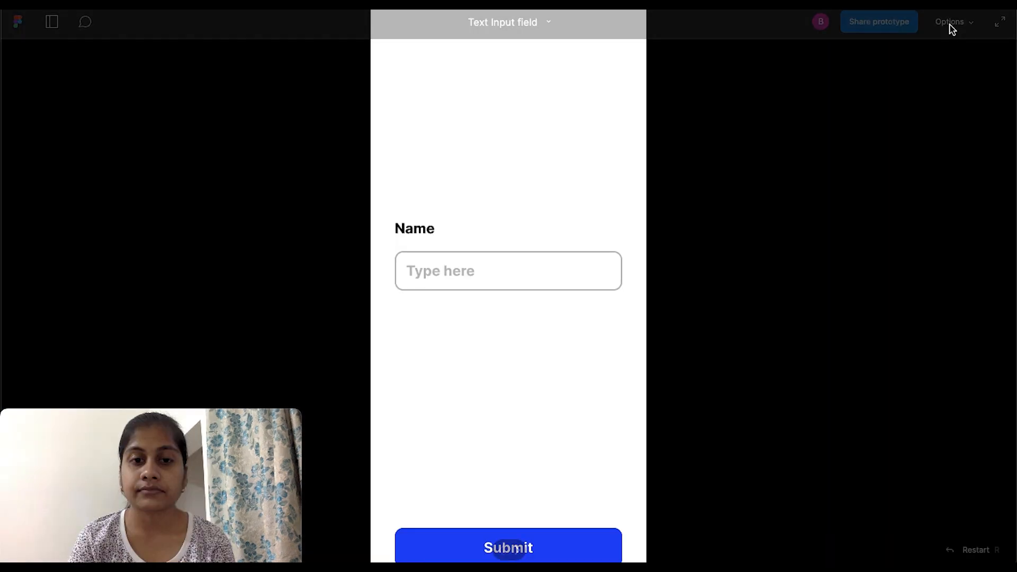
{"action": "left_click", "coordinate": [971, 24]}
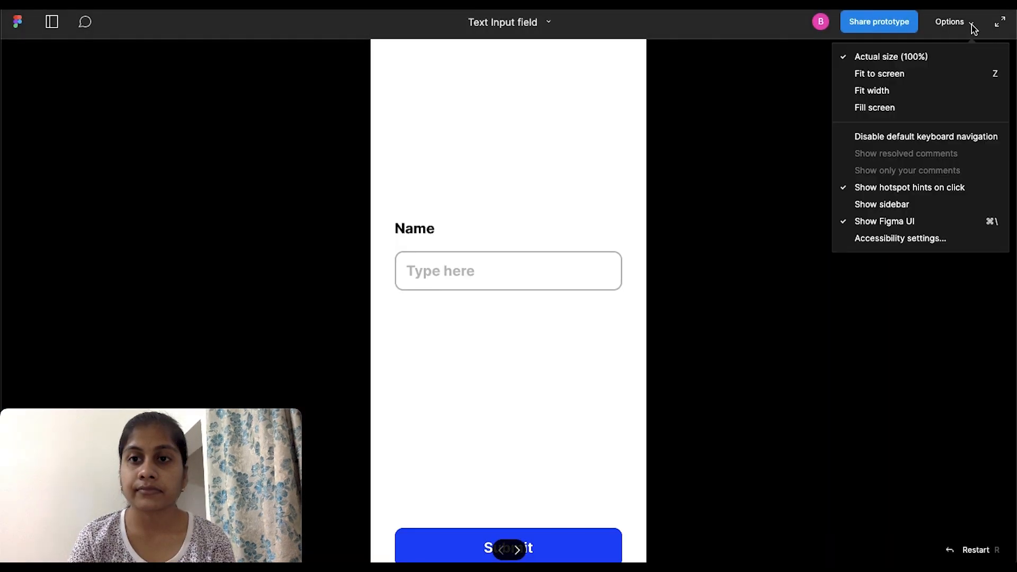
{"action": "left_click", "coordinate": [900, 74]}
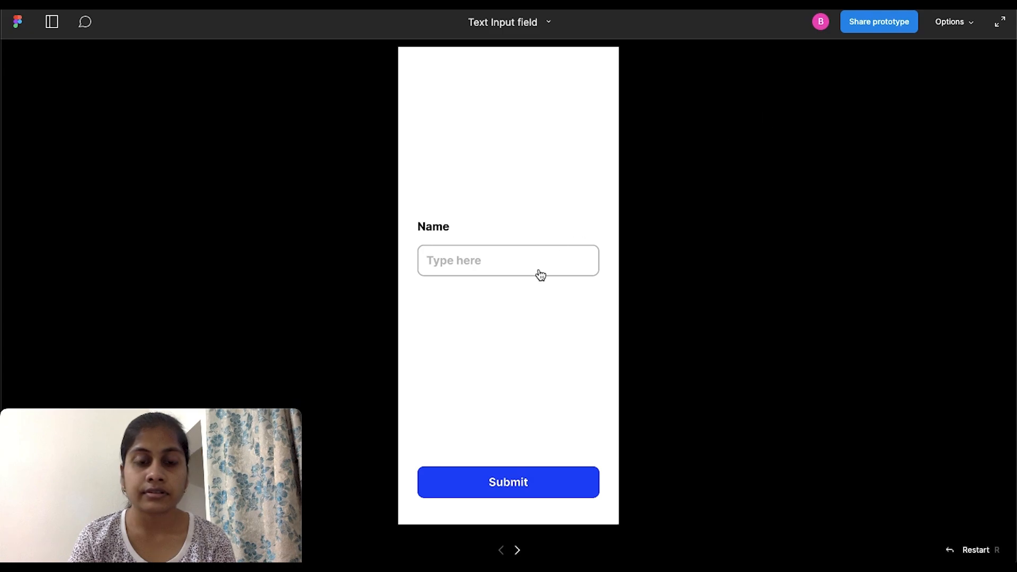
- Test the prototype by toggling the Name field's active state, entering a first name and submitting it
{"action": "left_click", "coordinate": [479, 271]}
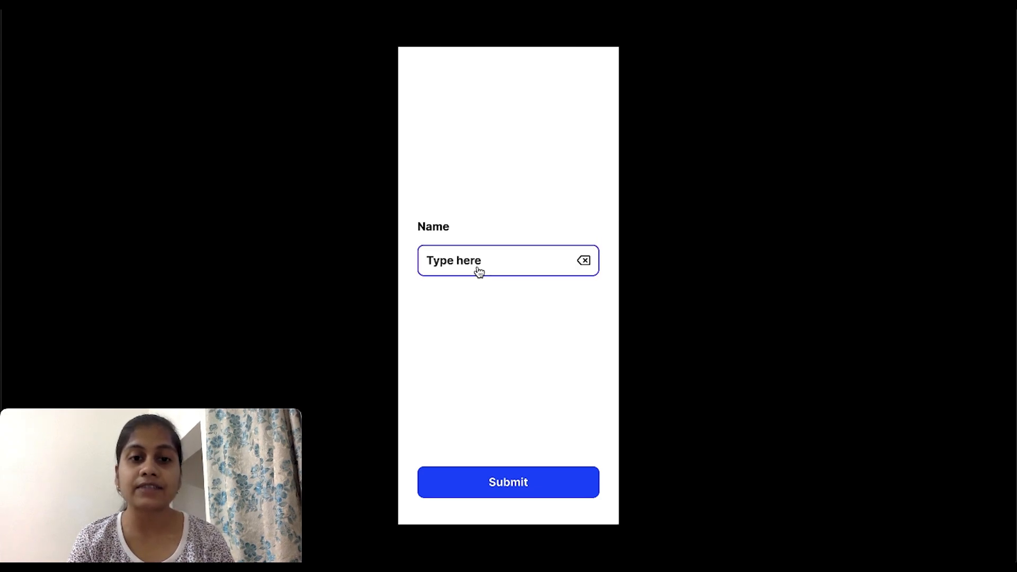
{"action": "left_click", "coordinate": [477, 267]}
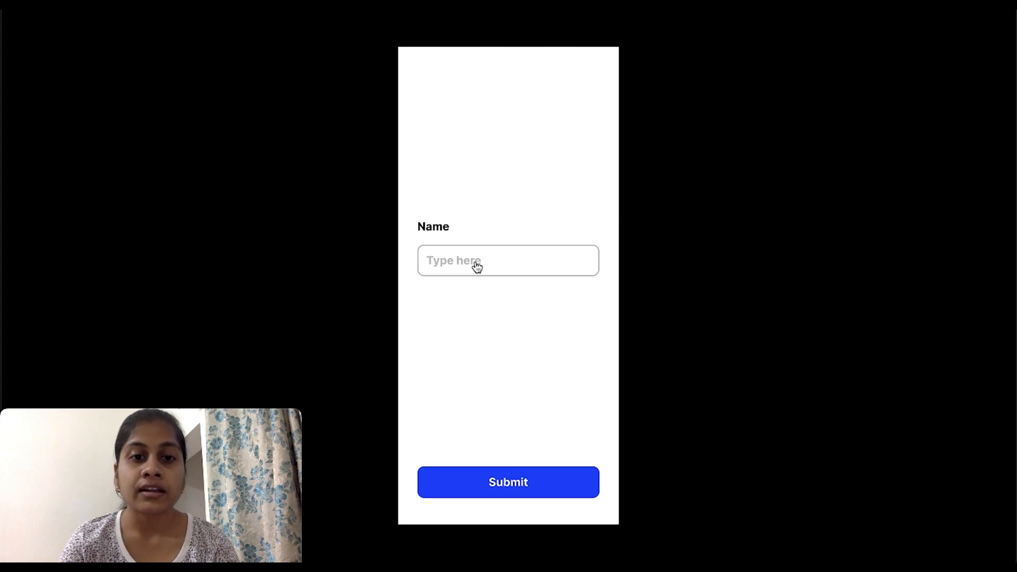
{"action": "left_click", "coordinate": [478, 267]}
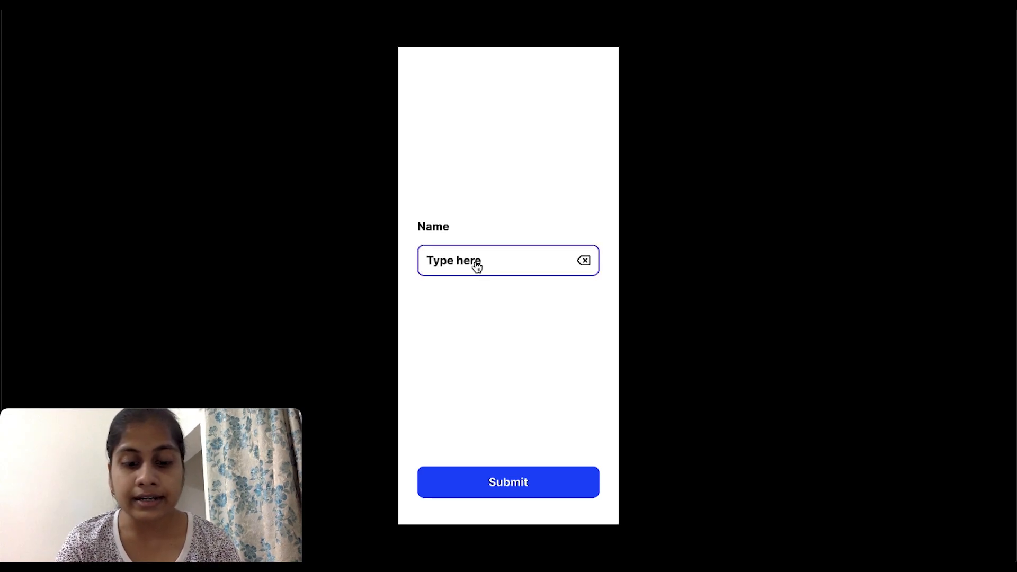
{"action": "type", "text": "bh"}
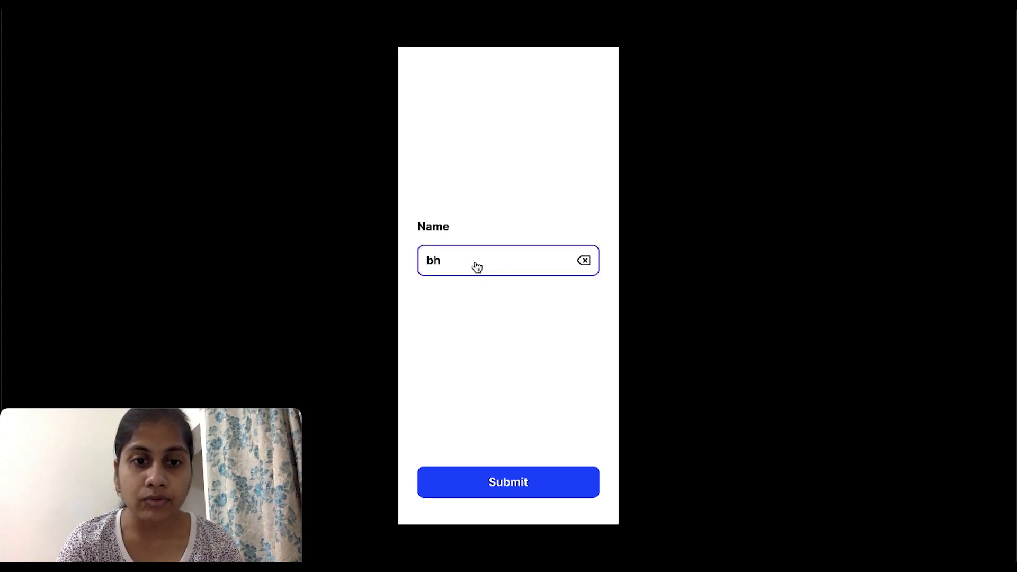
{"action": "type", "text": "umika"}
{"action": "left_click", "coordinate": [506, 488]}
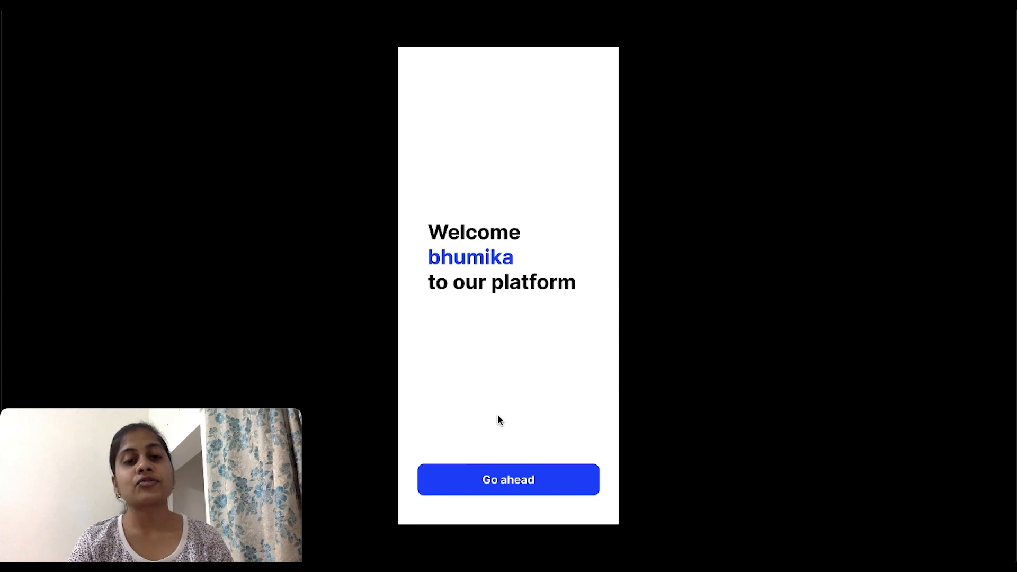